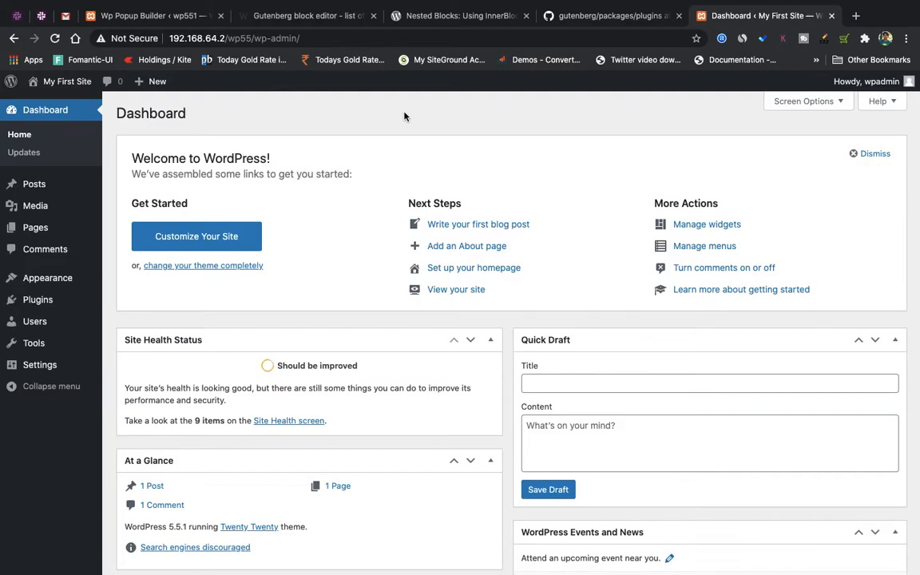
Step: Try to load 192.168.64.2/wp532/wp-admin in a new browser tab
{"action": "left_click", "coordinate": [855, 17]}
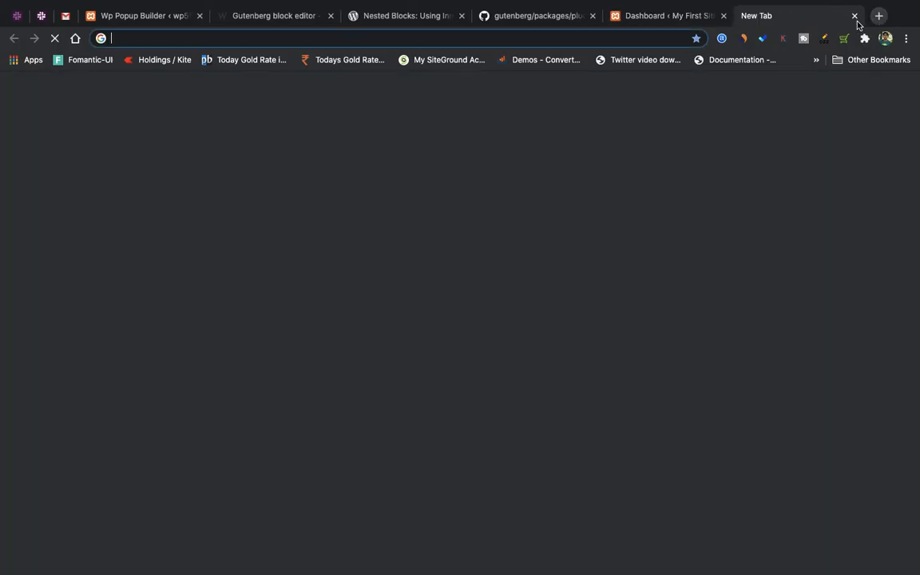
{"action": "type", "text": "19"}
{"action": "key", "text": "Right"}
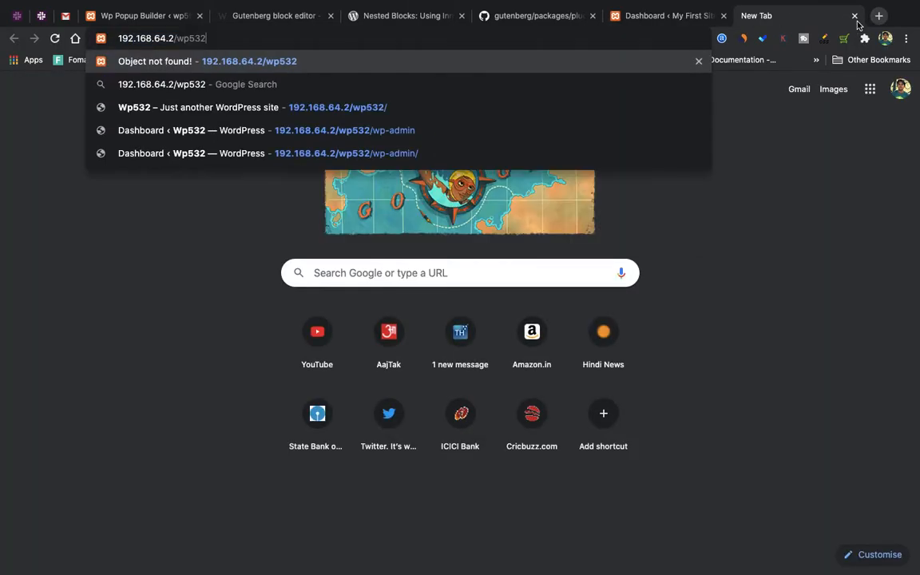
{"action": "type", "text": "/"}
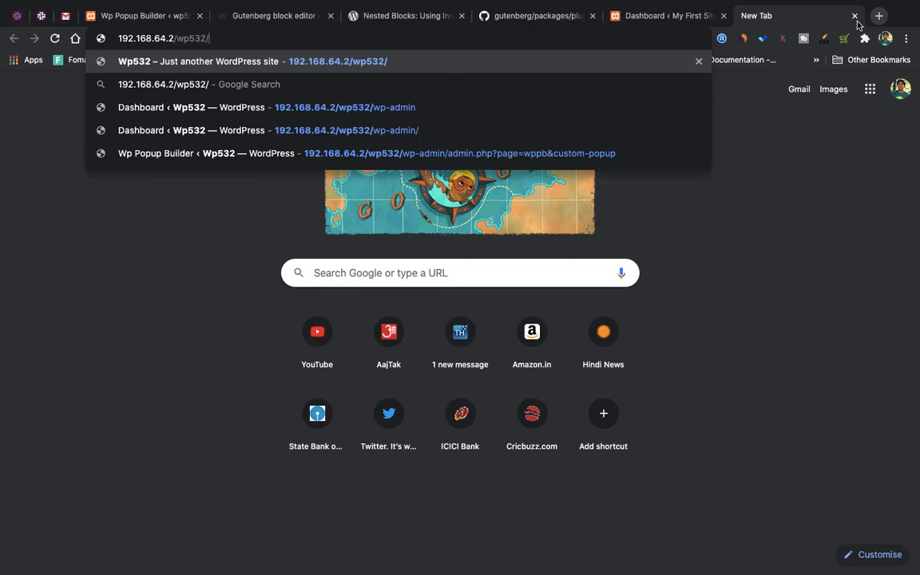
{"action": "type", "text": "wp-"}
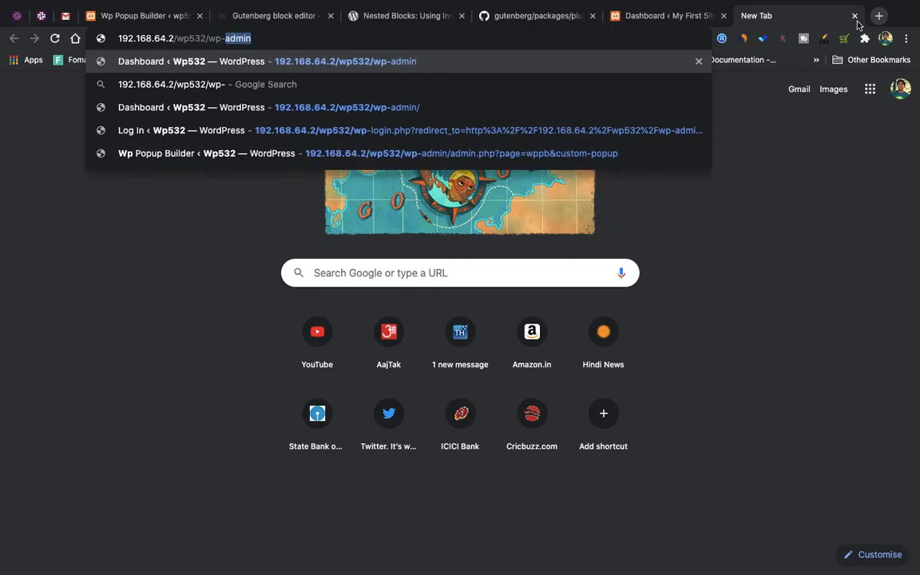
{"action": "key", "text": "Return"}
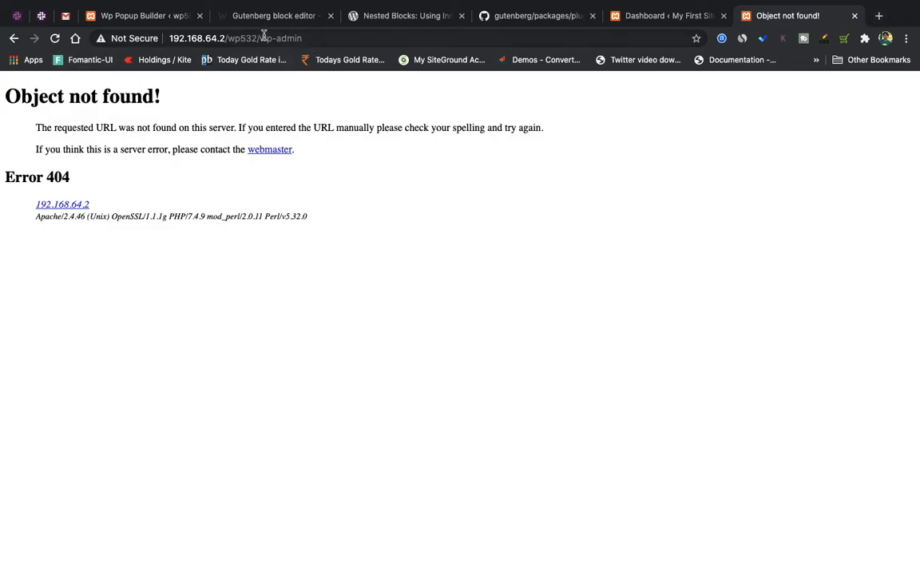
Step: Try to load the address 192.168.64.2/wp532/wp55/wp-admin in the same tab
{"action": "left_click_drag", "start_coordinate": [259, 37], "coordinate": [478, 70]}
{"action": "key", "text": "BackSpace"}
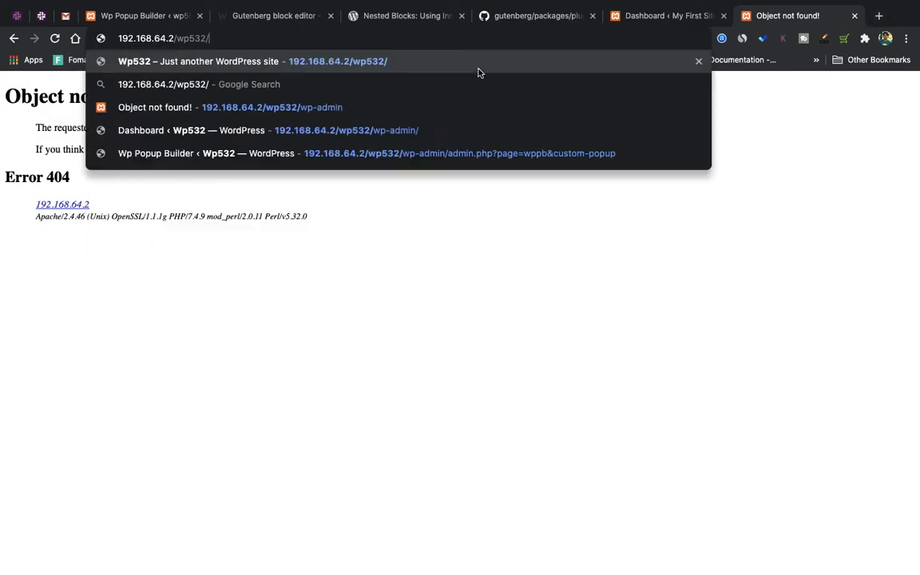
{"action": "type", "text": "wp"}
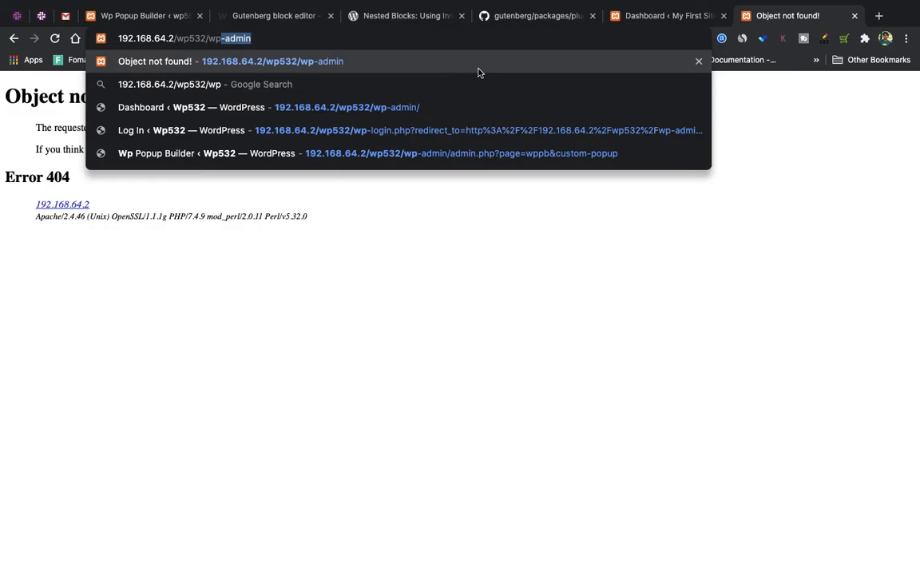
{"action": "type", "text": "55"}
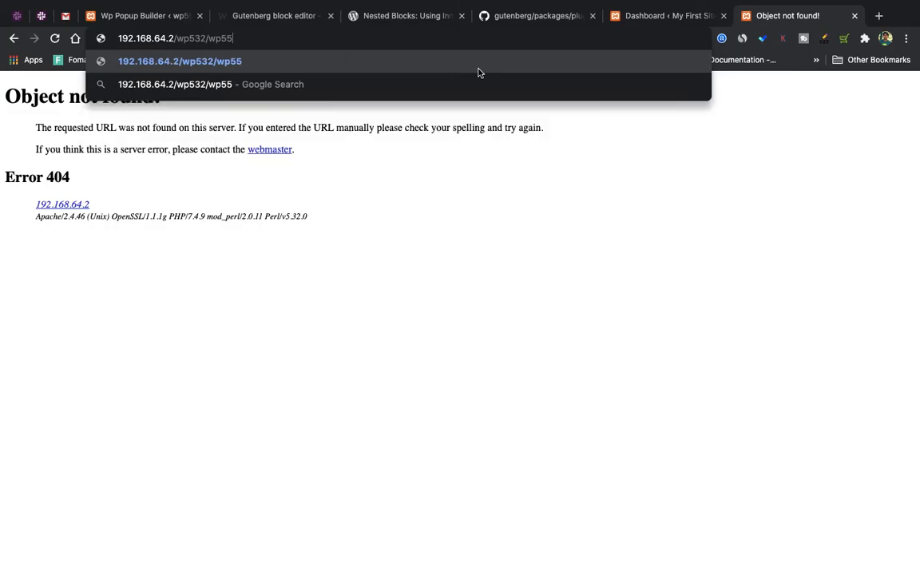
{"action": "type", "text": "/wp-admin"}
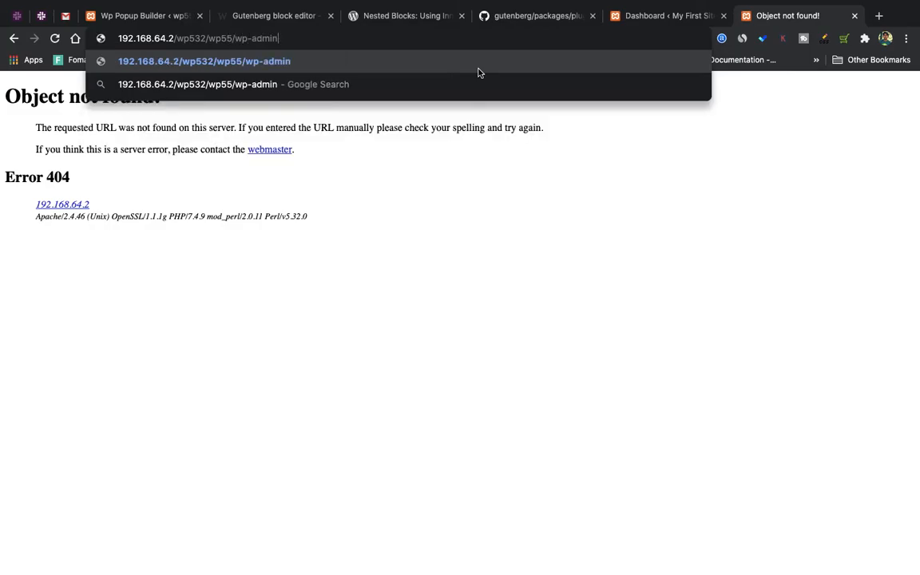
{"action": "key", "text": "Return"}
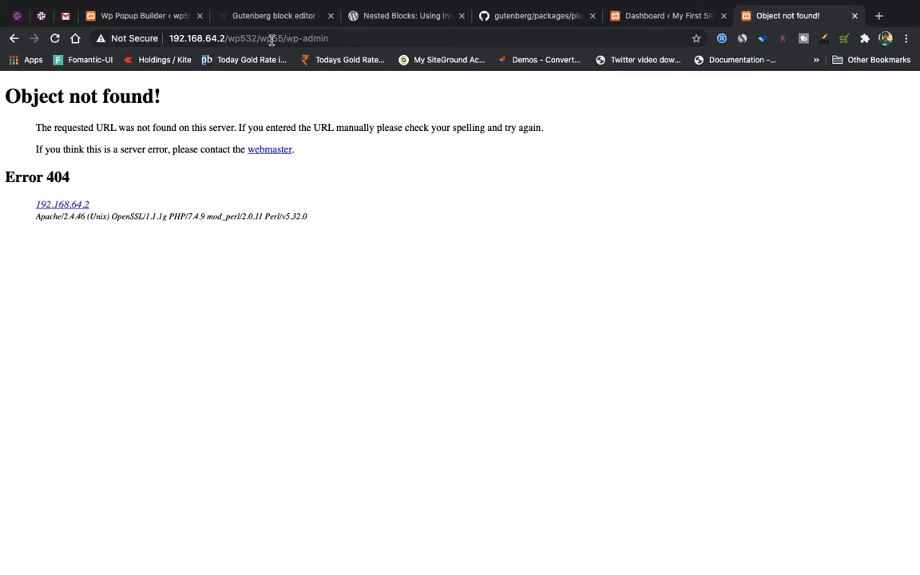
Step: Remove the wp532 segment from the address and load the WordPress admin at 192.168.64.2/wp55/wp-admin
{"action": "double_click", "coordinate": [240, 38]}
{"action": "key", "text": "BackSpace"}
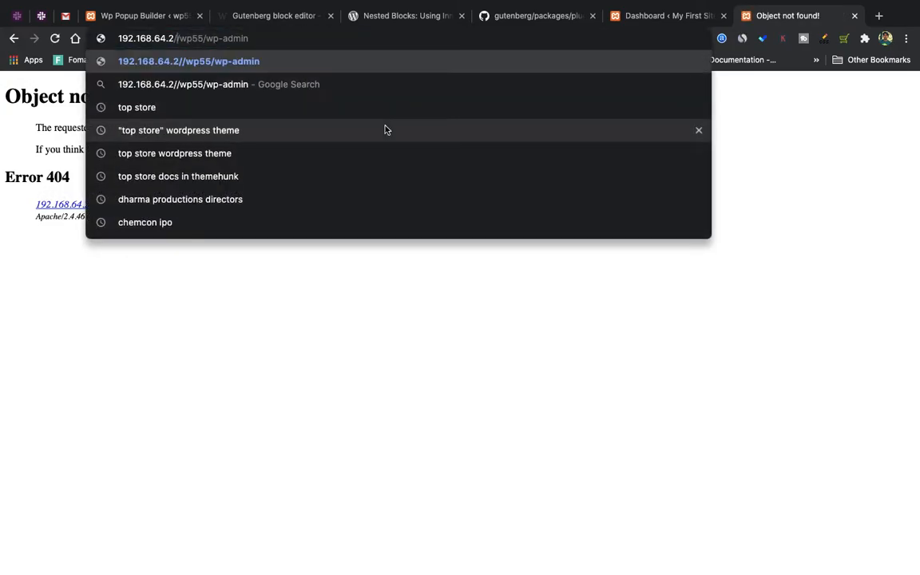
{"action": "key", "text": "BackSpace"}
{"action": "key", "text": "Return"}
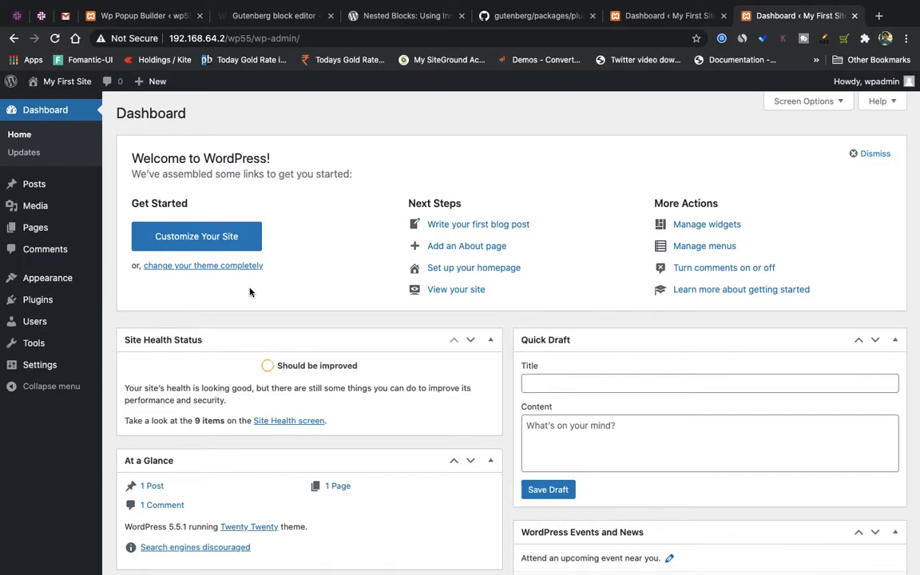
Step: Open the site's front end in a new browser tab and look through its home page
{"action": "mouse_move", "coordinate": [70, 81]}
{"action": "left_click", "coordinate": [71, 105], "text": "super"}
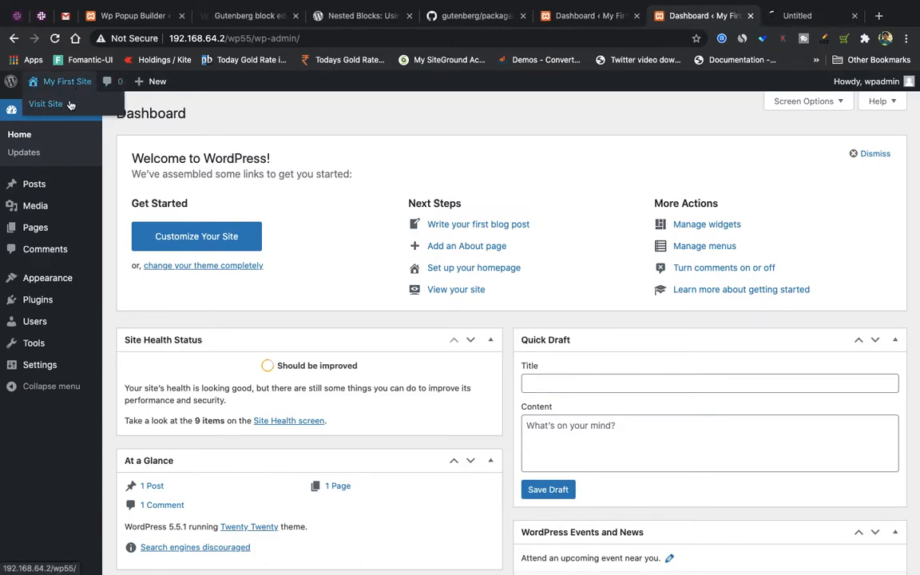
{"action": "left_click", "coordinate": [800, 15]}
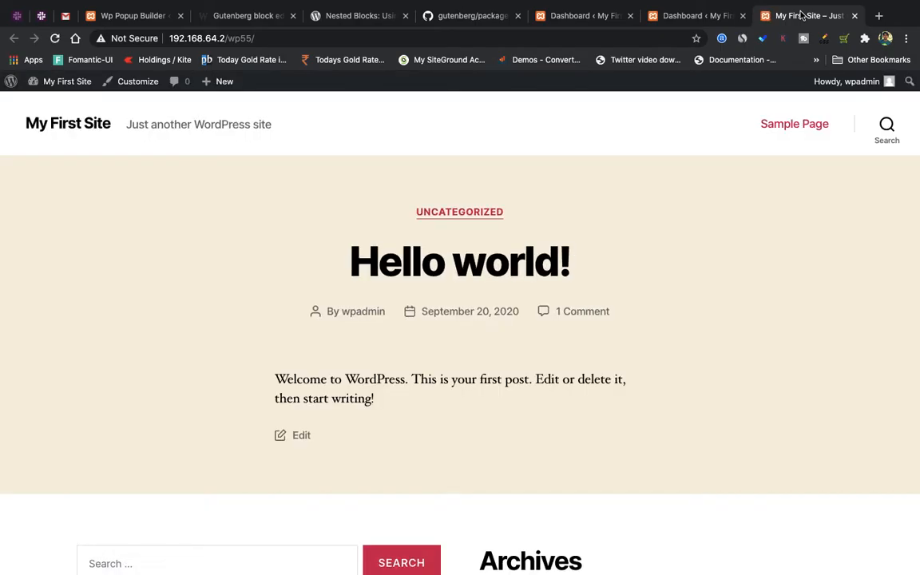
{"action": "scroll", "coordinate": [700, 331], "scroll_direction": "down", "scroll_amount": 6}
{"action": "scroll", "coordinate": [701, 335], "scroll_direction": "up", "scroll_amount": 2}
{"action": "scroll", "coordinate": [700, 334], "scroll_direction": "up", "scroll_amount": 4}
Step: Return to the WordPress dashboard and go through the installed themes to the page for adding new themes
{"action": "left_click", "coordinate": [640, 17]}
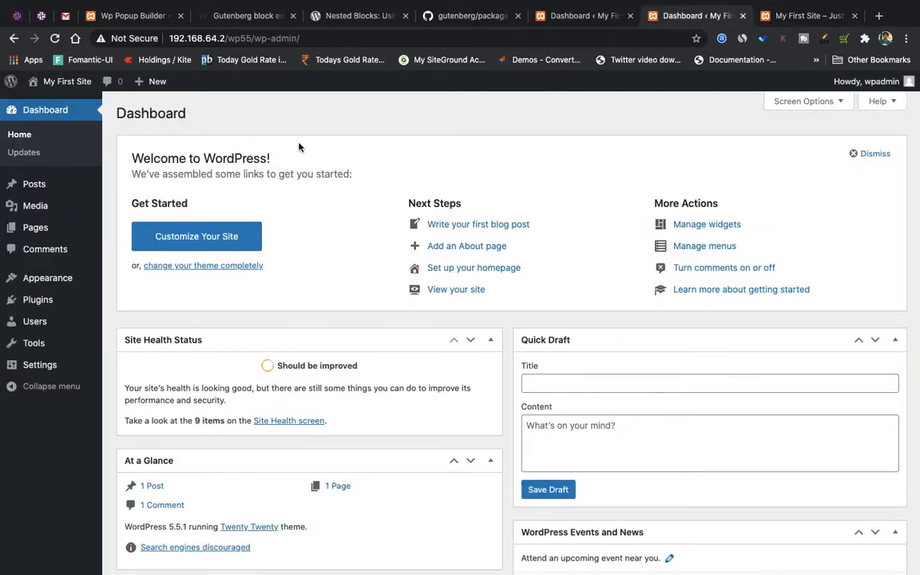
{"action": "mouse_move", "coordinate": [76, 276]}
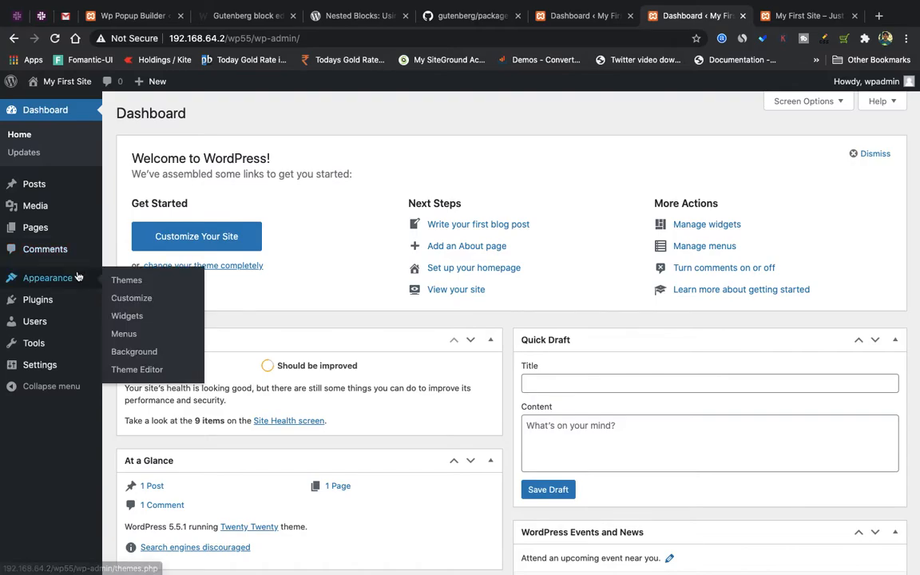
{"action": "left_click", "coordinate": [132, 286]}
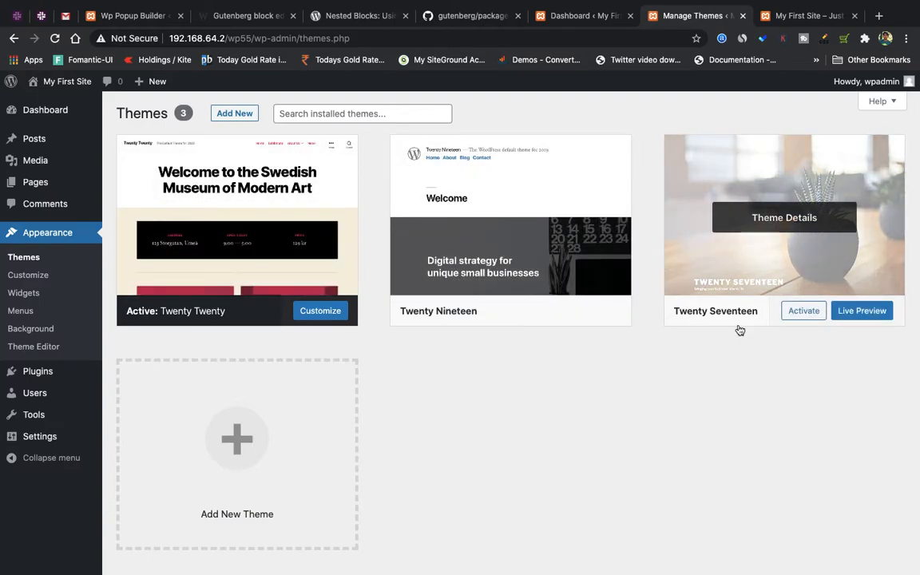
{"action": "left_click", "coordinate": [234, 113]}
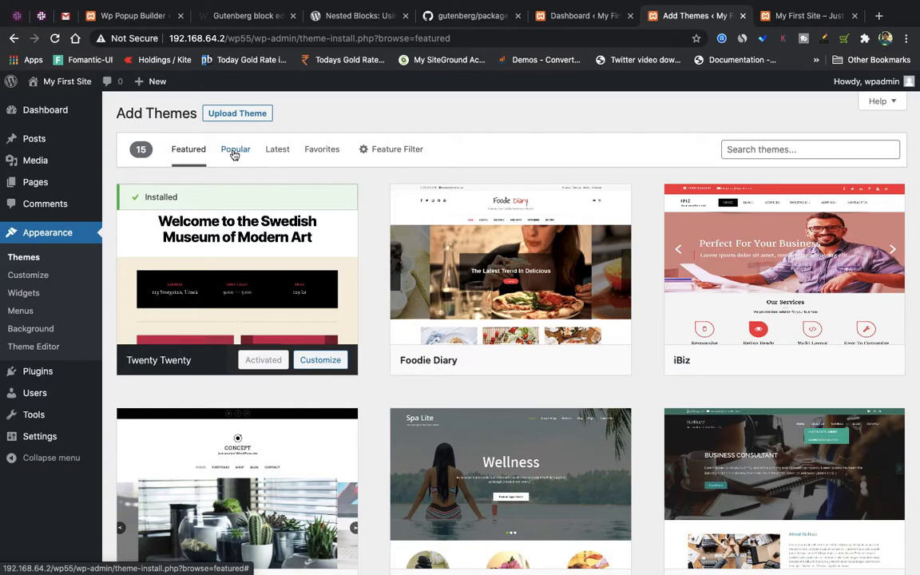
Step: Compare the Popular and Latest theme listings, and look through the available Popular themes
{"action": "left_click", "coordinate": [234, 151]}
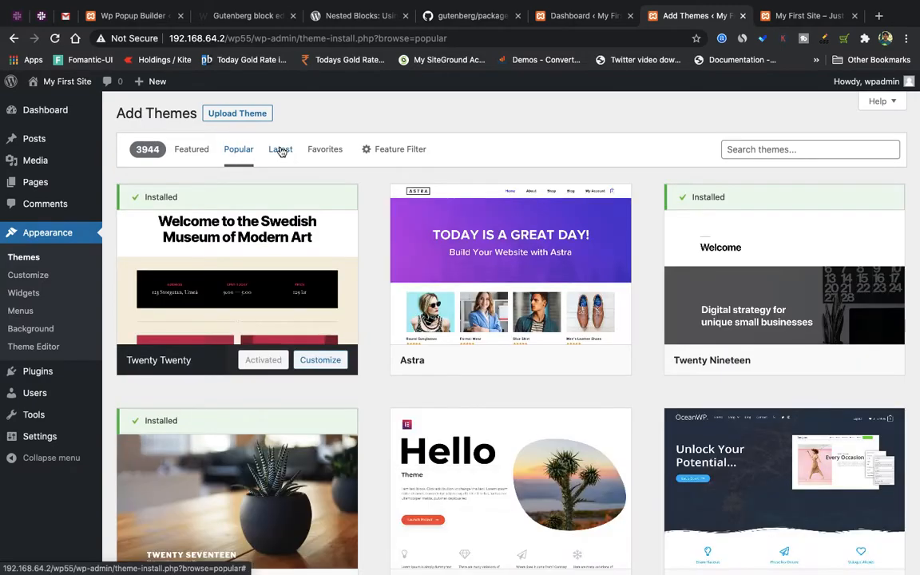
{"action": "left_click", "coordinate": [281, 151]}
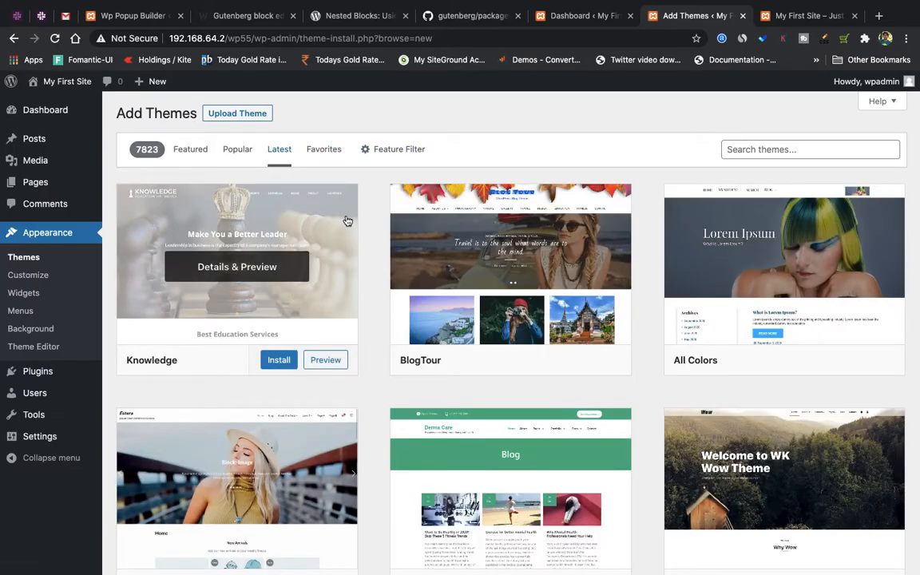
{"action": "left_click", "coordinate": [241, 151]}
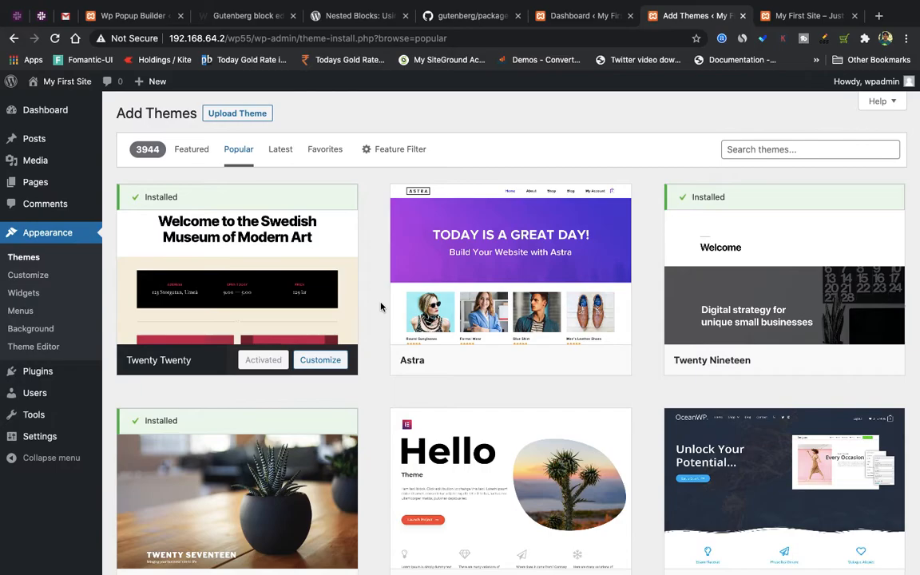
{"action": "scroll", "coordinate": [380, 305], "scroll_direction": "down", "scroll_amount": 20}
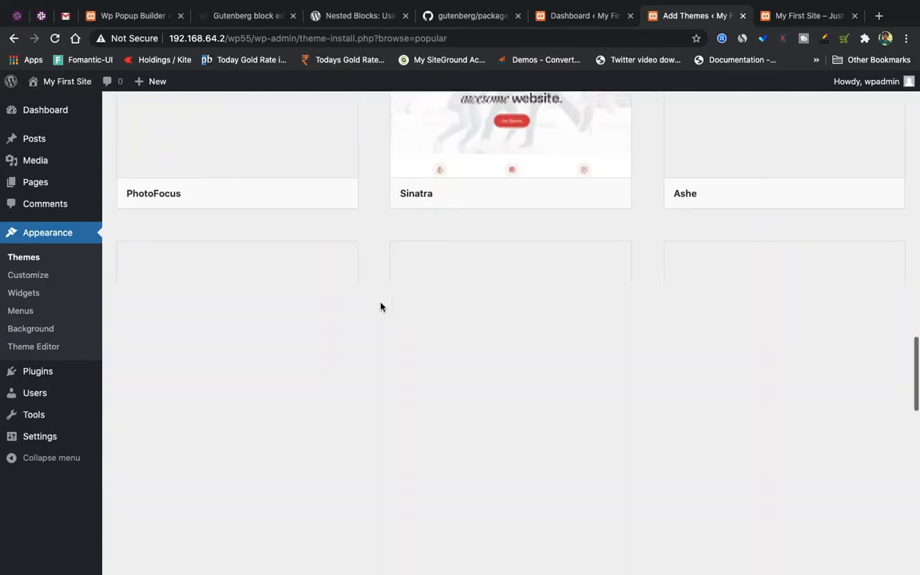
{"action": "scroll", "coordinate": [380, 307], "scroll_direction": "up", "scroll_amount": 20}
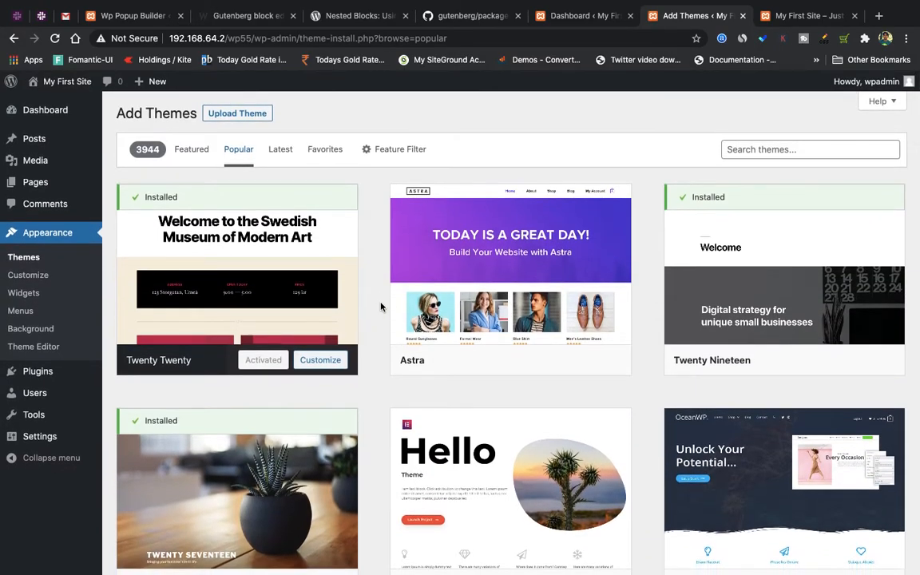
{"action": "scroll", "coordinate": [380, 305], "scroll_direction": "down", "scroll_amount": 5}
{"action": "scroll", "coordinate": [380, 305], "scroll_direction": "up", "scroll_amount": 5}
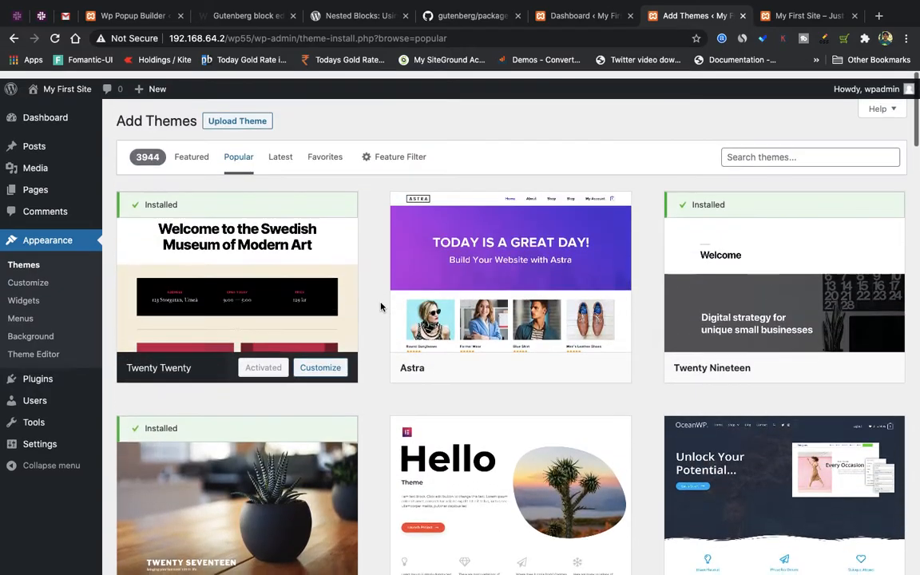
{"action": "scroll", "coordinate": [373, 370], "scroll_direction": "down", "scroll_amount": 2}
{"action": "scroll", "coordinate": [373, 370], "scroll_direction": "down", "scroll_amount": 20}
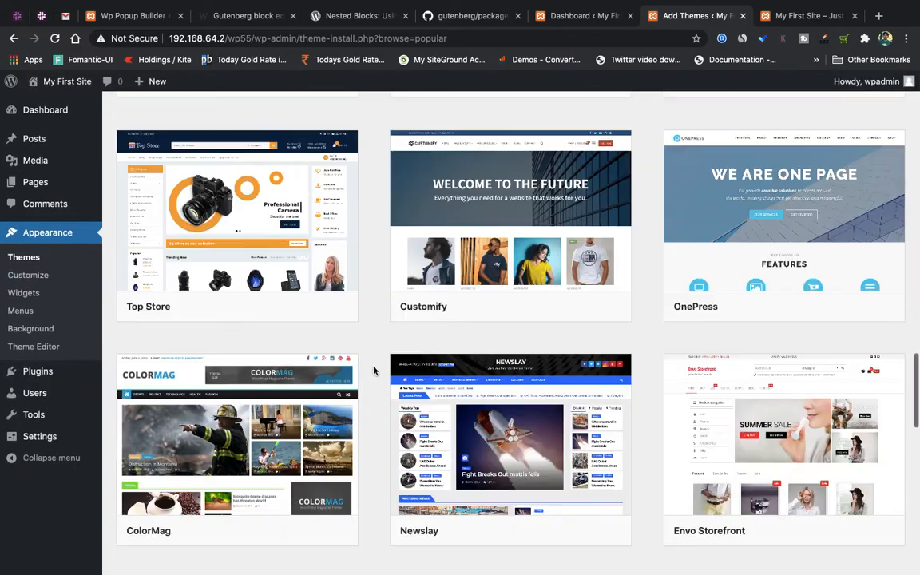
{"action": "scroll", "coordinate": [373, 370], "scroll_direction": "down", "scroll_amount": 15}
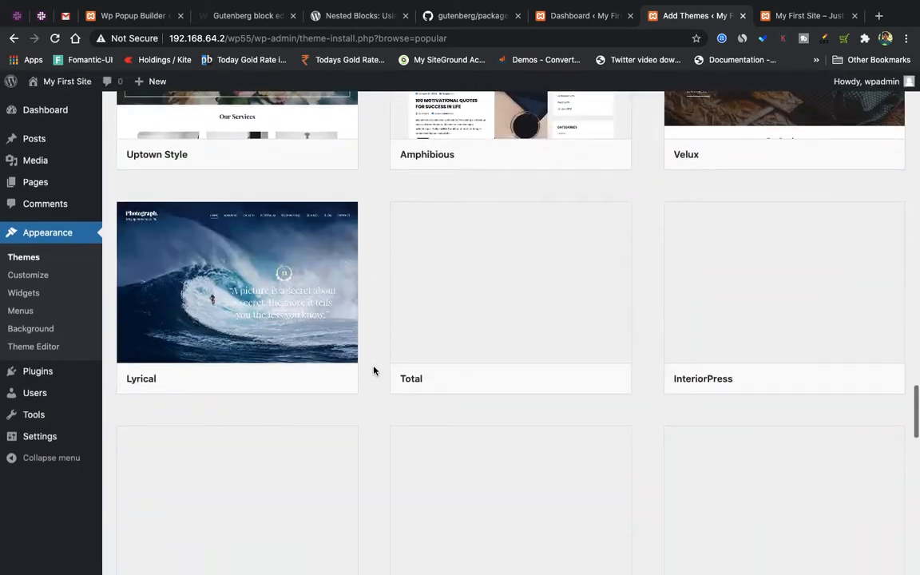
{"action": "scroll", "coordinate": [373, 369], "scroll_direction": "down", "scroll_amount": 15}
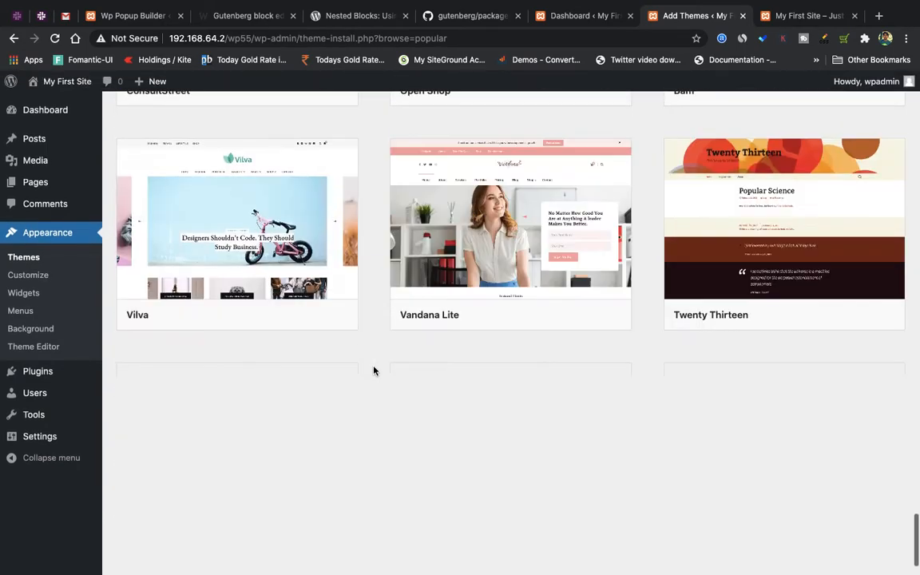
{"action": "scroll", "coordinate": [373, 370], "scroll_direction": "up", "scroll_amount": 6}
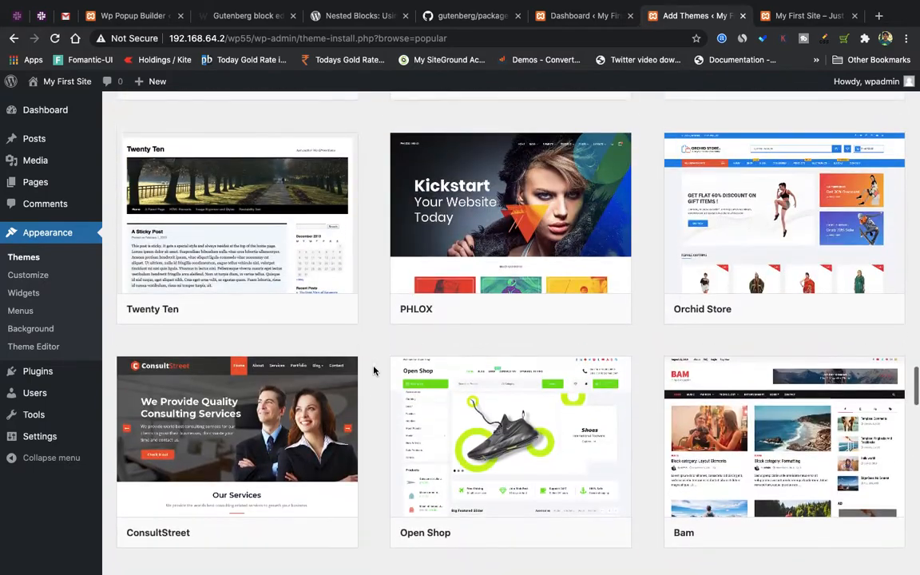
{"action": "scroll", "coordinate": [373, 370], "scroll_direction": "up", "scroll_amount": 3}
{"action": "scroll", "coordinate": [374, 372], "scroll_direction": "down", "scroll_amount": 7}
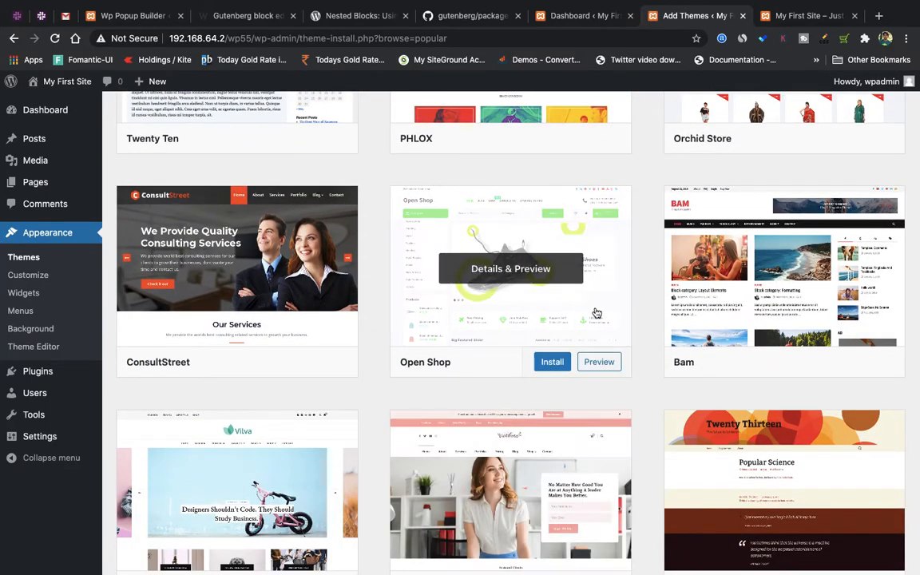
{"action": "scroll", "coordinate": [610, 343], "scroll_direction": "up", "scroll_amount": 10}
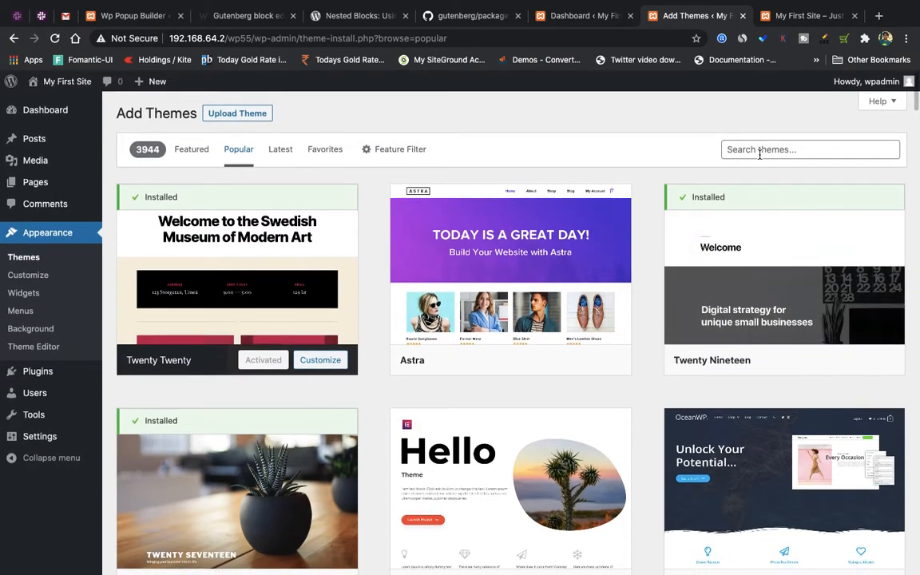
Step: Search the available themes for "oneline"
{"action": "left_click", "coordinate": [759, 150]}
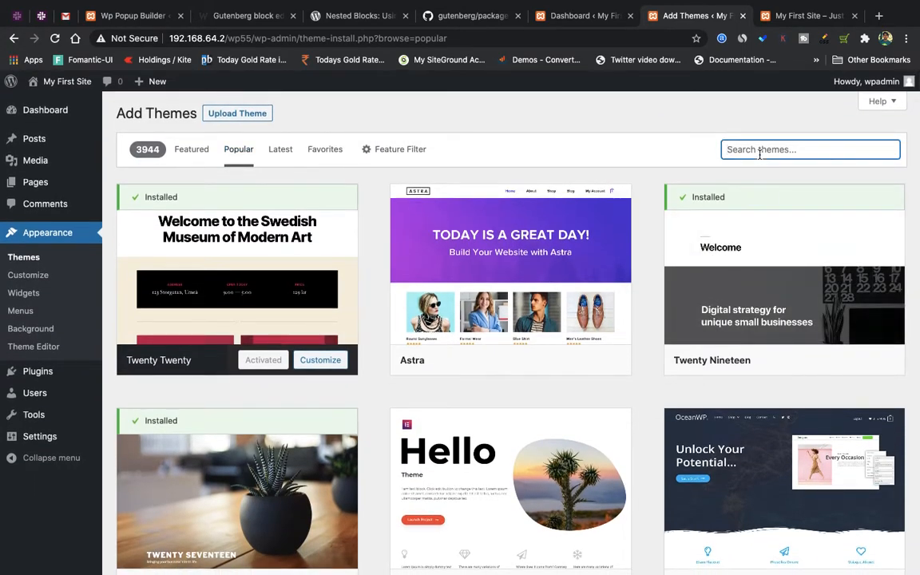
{"action": "type", "text": "online"}
{"action": "key", "text": "BackSpace"}
{"action": "key", "text": "BackSpace"}
{"action": "key", "text": "BackSpace"}
{"action": "key", "text": "BackSpace"}
{"action": "type", "text": "eline"}
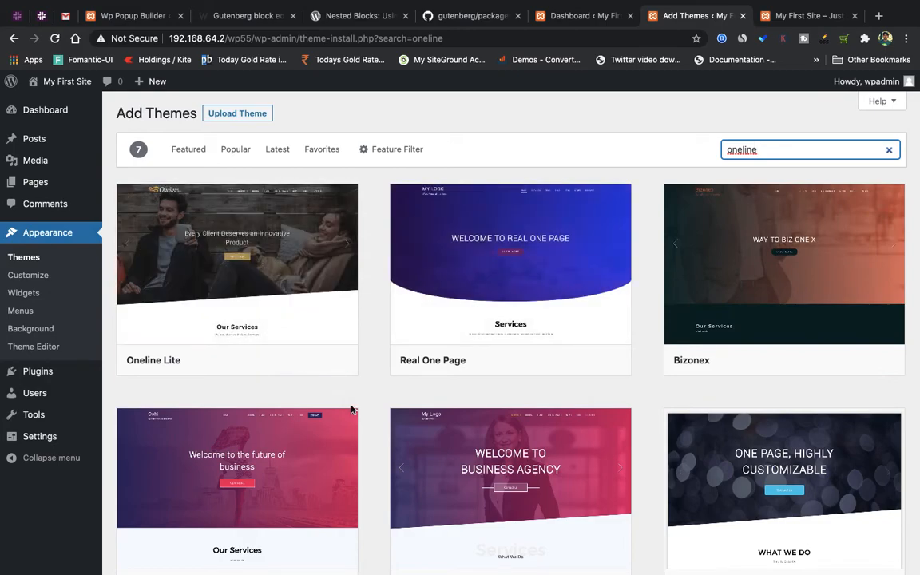
Step: Look through the themes found and open the preview of the Oneline Lite theme
{"action": "scroll", "coordinate": [353, 410], "scroll_direction": "down", "scroll_amount": 5}
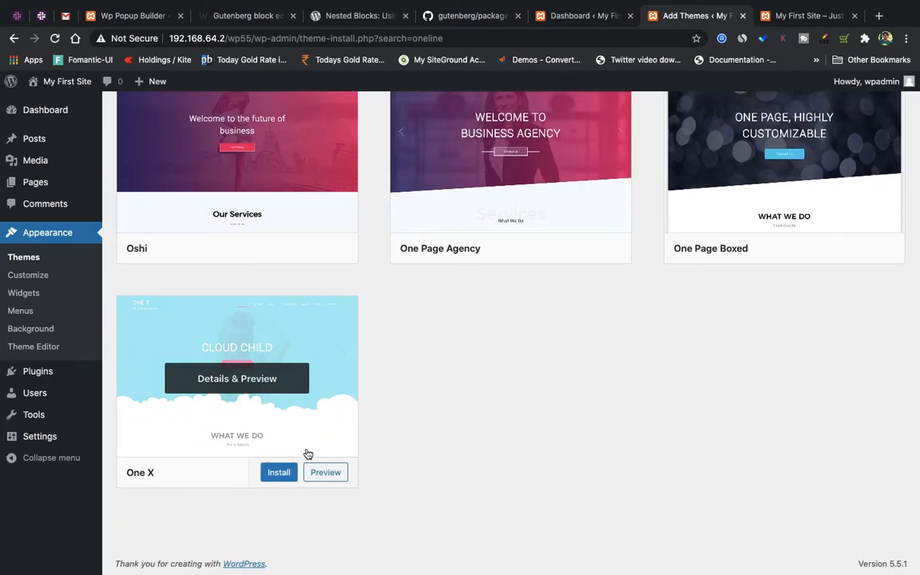
{"action": "scroll", "coordinate": [370, 312], "scroll_direction": "up", "scroll_amount": 3}
{"action": "scroll", "coordinate": [370, 313], "scroll_direction": "up", "scroll_amount": 2}
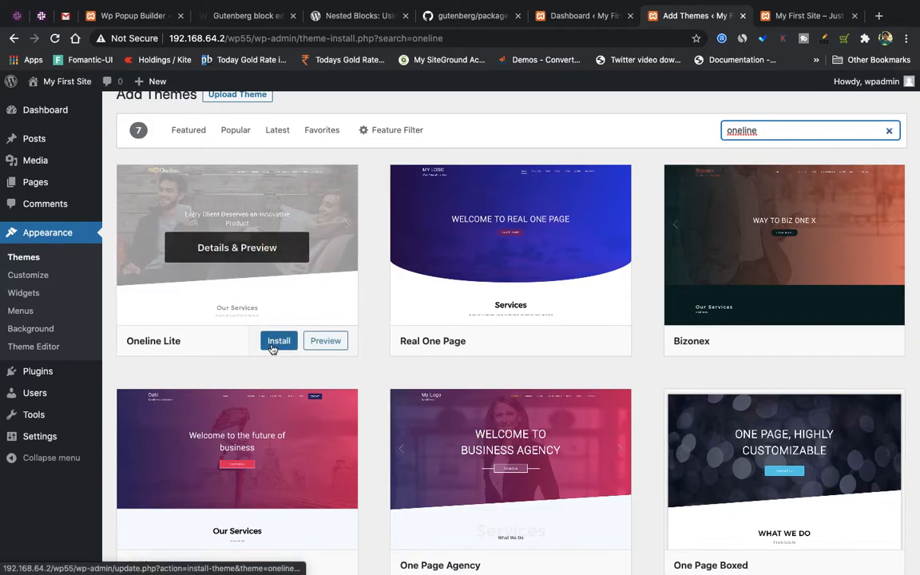
{"action": "left_click", "coordinate": [325, 341]}
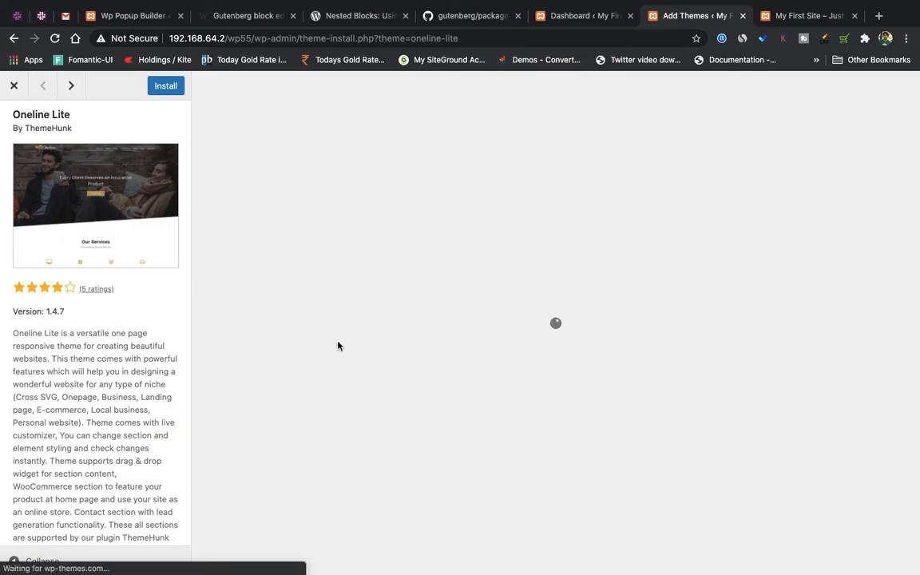
Step: Close the theme preview and try to install the Oneline Lite theme
{"action": "left_click", "coordinate": [13, 85]}
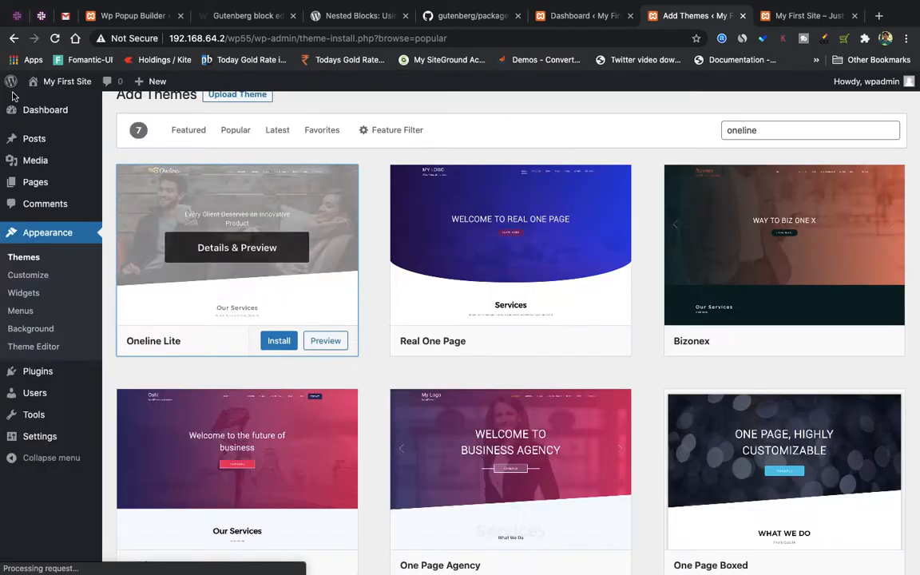
{"action": "left_click", "coordinate": [279, 342]}
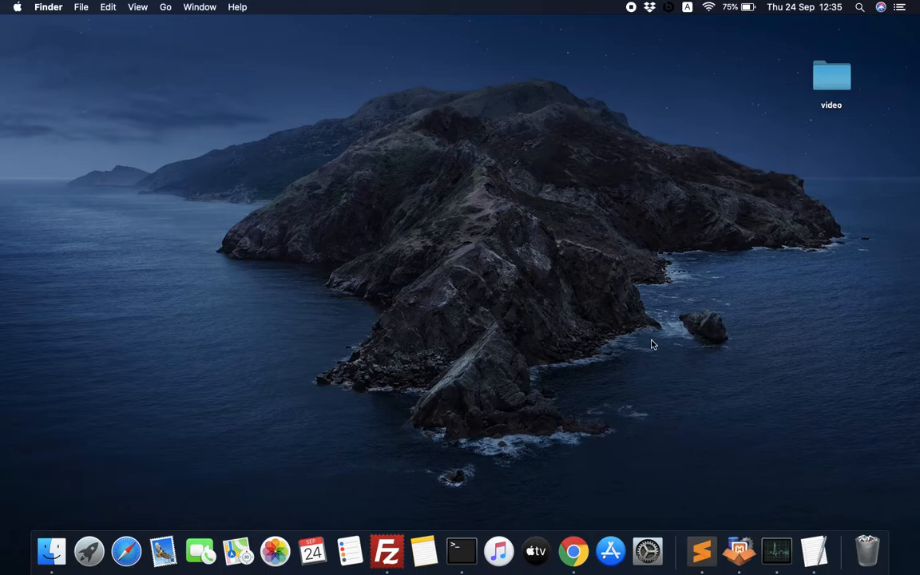
Step: Open the video folder in Finder and go through the 192.168.64.2 server's lampp and htdocs folders to the wp551 site folder
{"action": "double_click", "coordinate": [835, 85]}
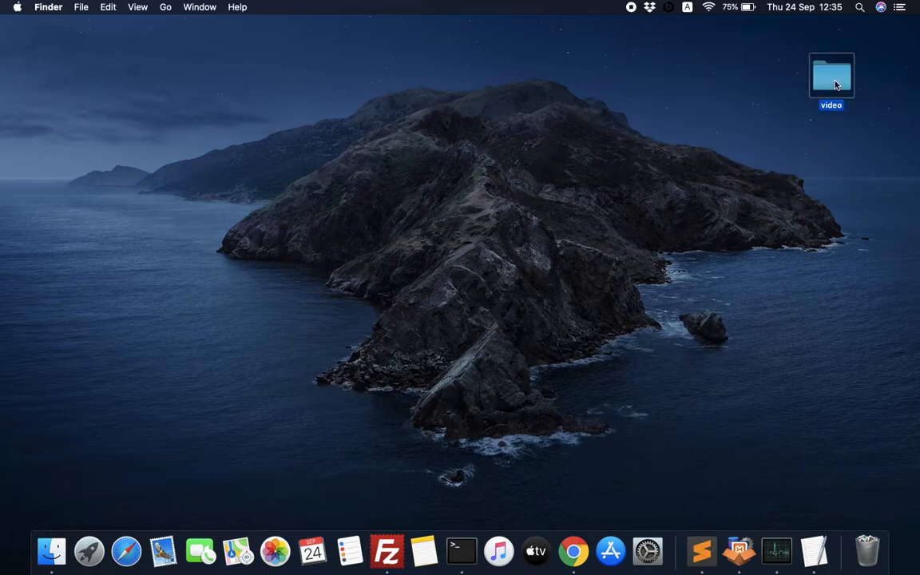
{"action": "scroll", "coordinate": [316, 263], "scroll_direction": "down", "scroll_amount": 3}
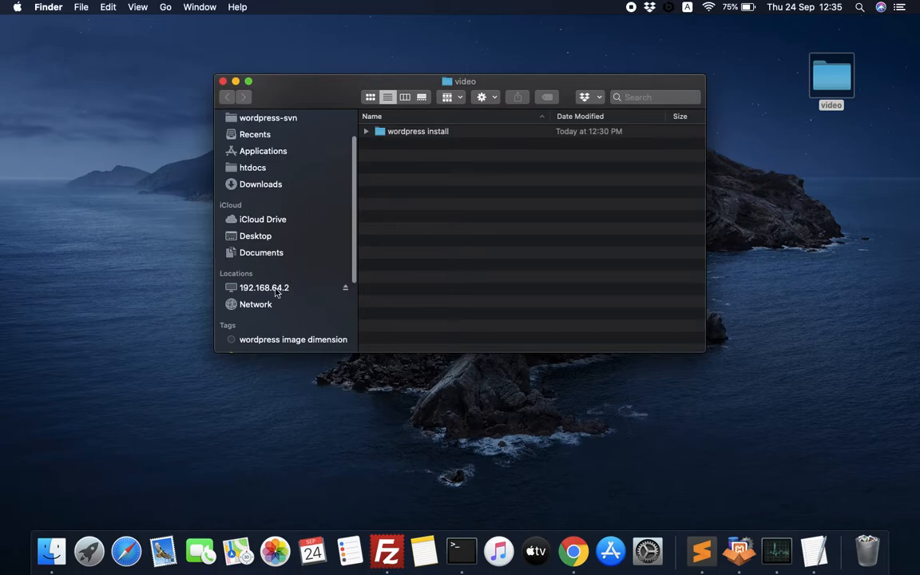
{"action": "left_click", "coordinate": [276, 289]}
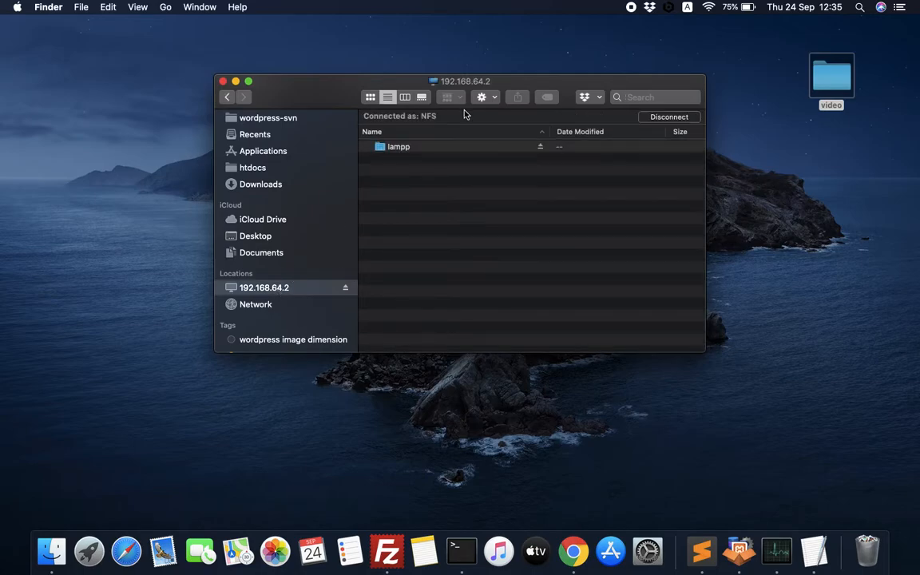
{"action": "double_click", "coordinate": [431, 149]}
{"action": "double_click", "coordinate": [401, 203]}
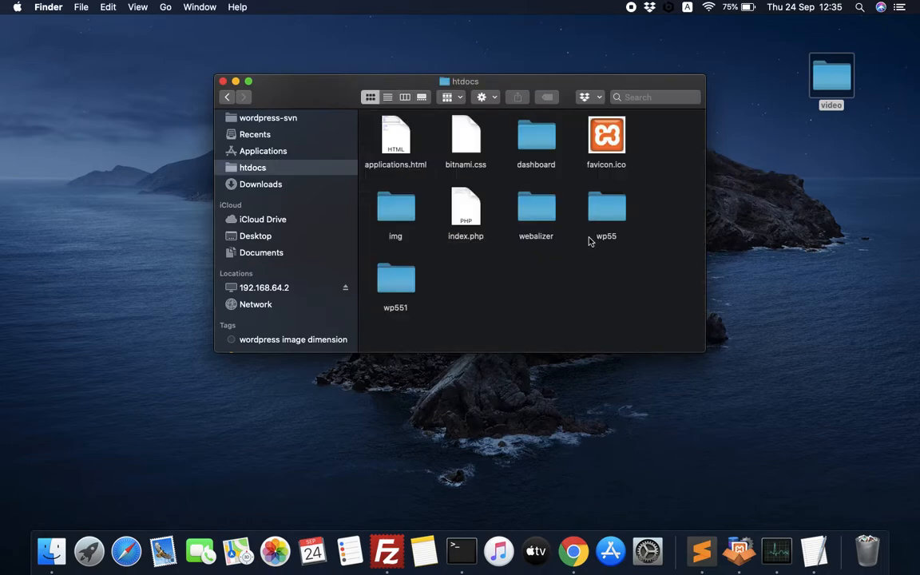
{"action": "double_click", "coordinate": [385, 284]}
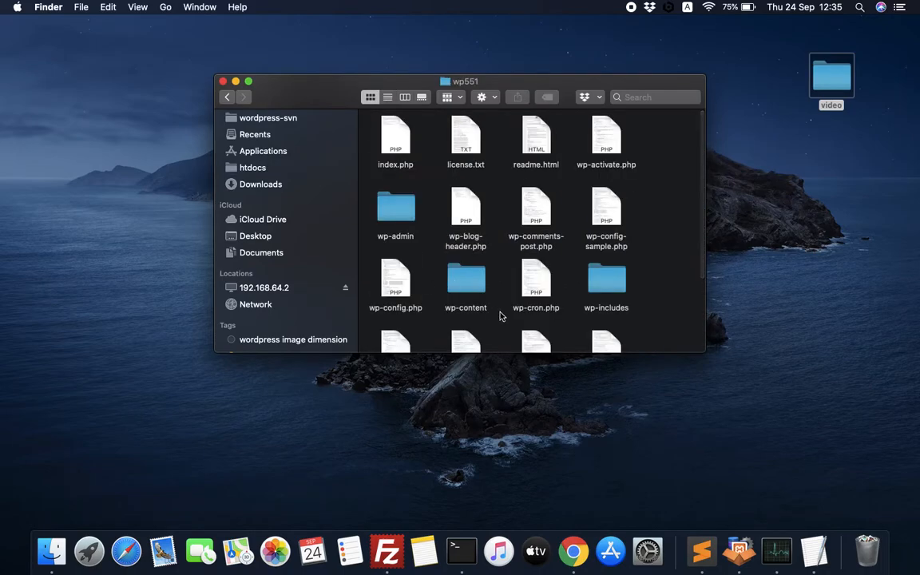
Step: Open the wp551 site's wp-config.php file in Sublime Text and look through its database settings
{"action": "scroll", "coordinate": [505, 320], "scroll_direction": "down", "scroll_amount": 3}
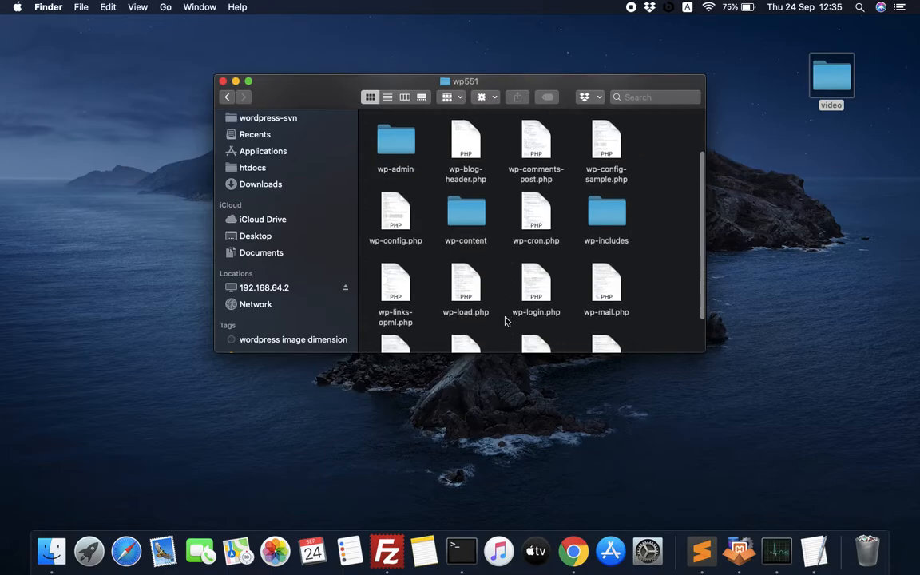
{"action": "left_click", "coordinate": [391, 212]}
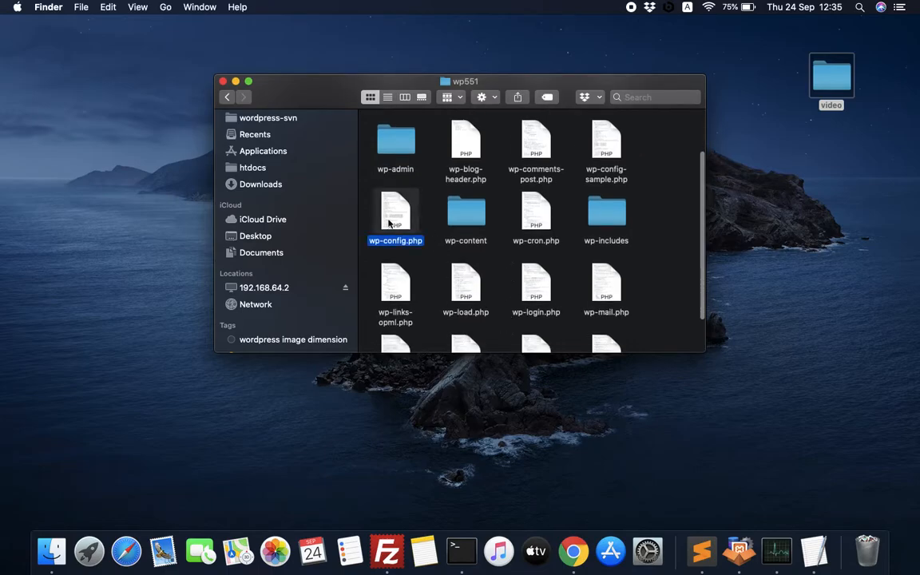
{"action": "key", "text": "space"}
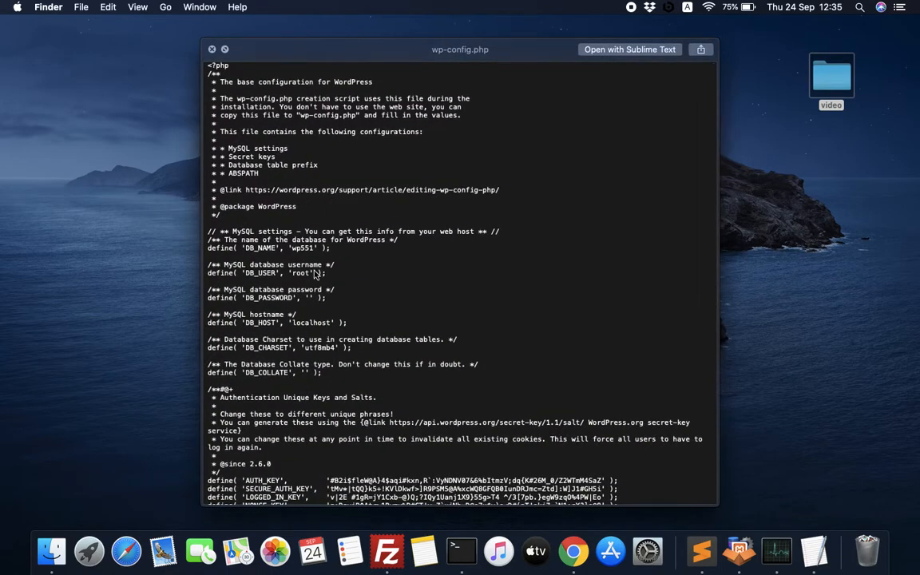
{"action": "double_click", "coordinate": [314, 270]}
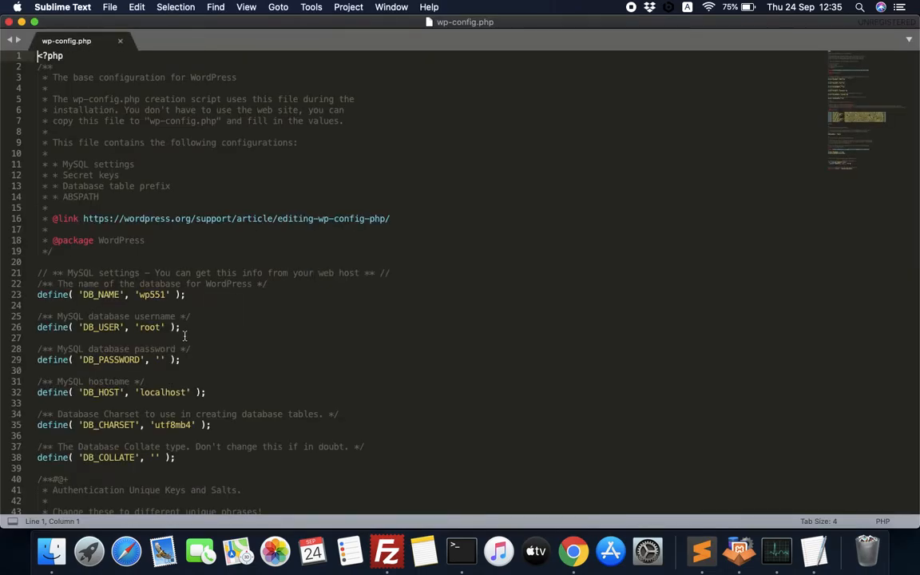
{"action": "scroll", "coordinate": [180, 314], "scroll_direction": "down", "scroll_amount": 2}
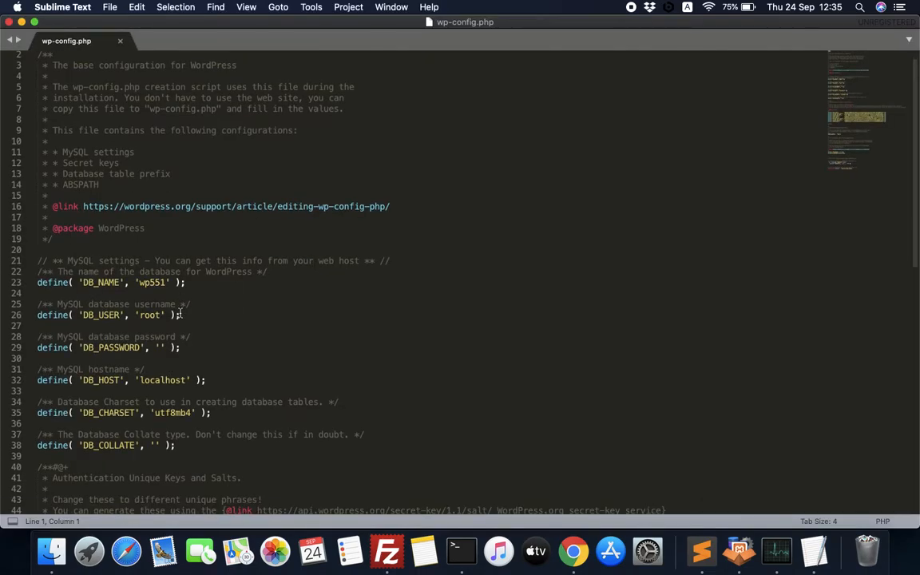
{"action": "scroll", "coordinate": [181, 314], "scroll_direction": "up", "scroll_amount": 2}
{"action": "scroll", "coordinate": [180, 314], "scroll_direction": "down", "scroll_amount": 3}
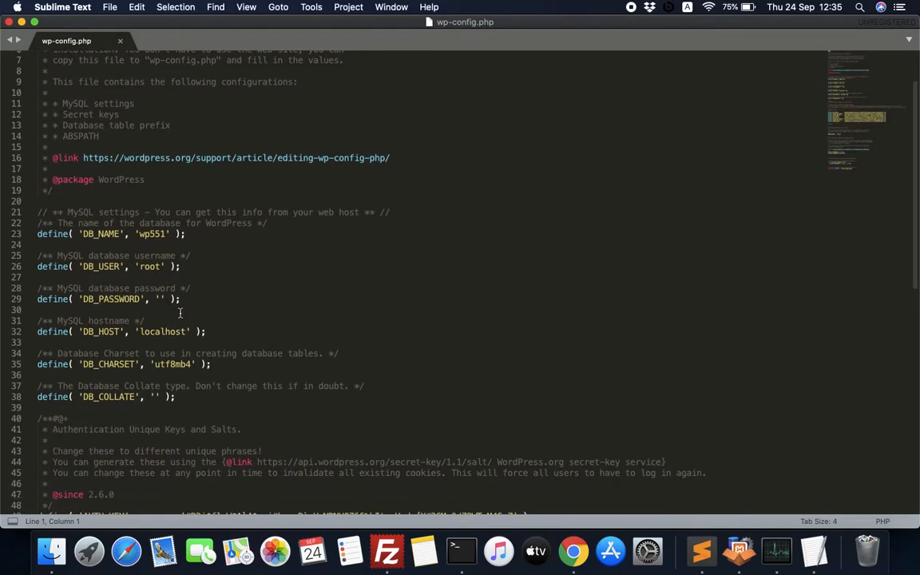
{"action": "scroll", "coordinate": [172, 316], "scroll_direction": "up", "scroll_amount": 3}
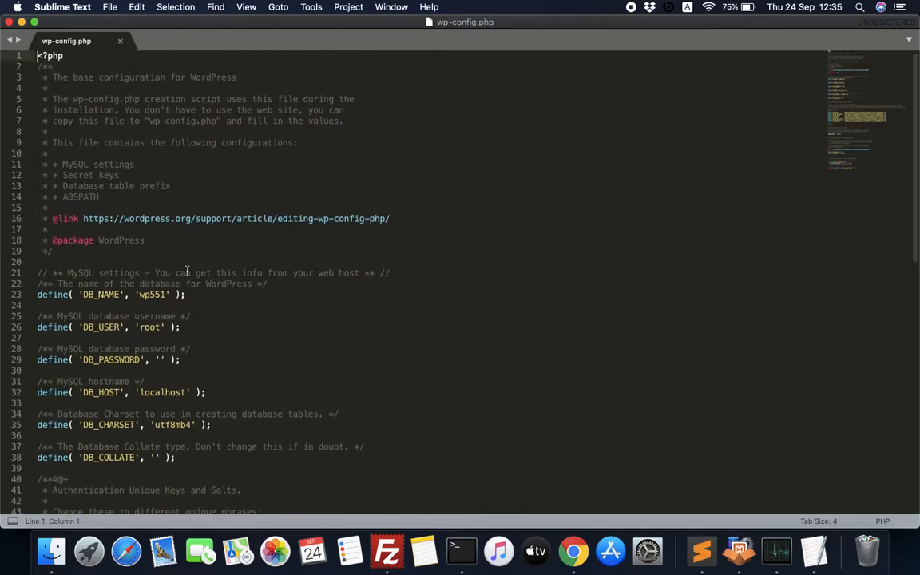
Step: Copy the line define('FS_METHOD','direct'); from the wp551 site's wp-config.php and close the file
{"action": "left_click_drag", "start_coordinate": [230, 26], "coordinate": [349, 10]}
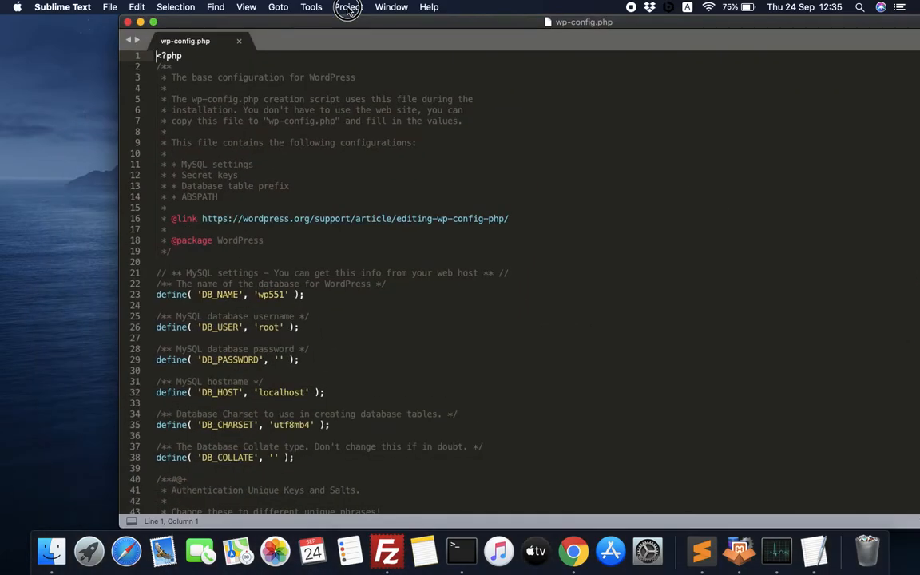
{"action": "scroll", "coordinate": [309, 271], "scroll_direction": "down", "scroll_amount": 3}
{"action": "scroll", "coordinate": [308, 271], "scroll_direction": "down", "scroll_amount": 15}
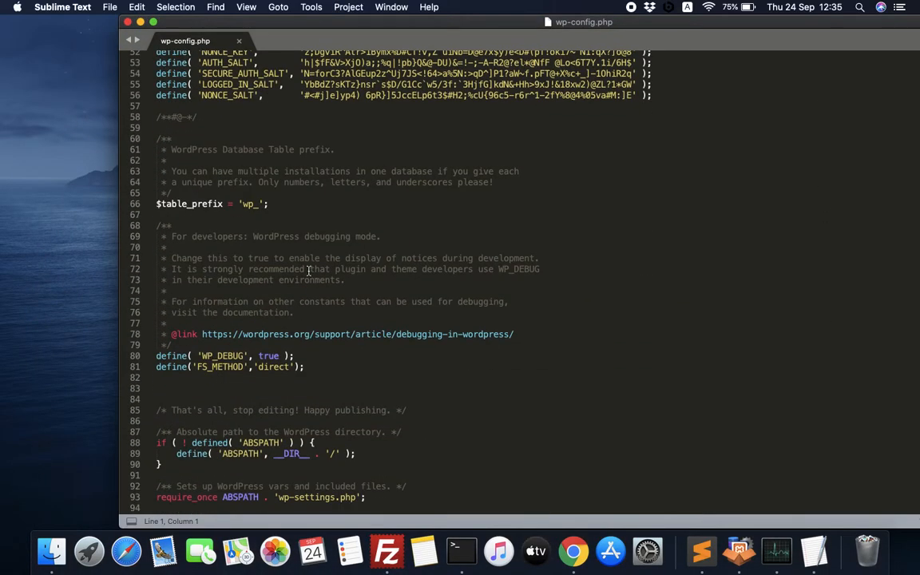
{"action": "triple_click", "coordinate": [299, 366]}
{"action": "key", "text": "super+c"}
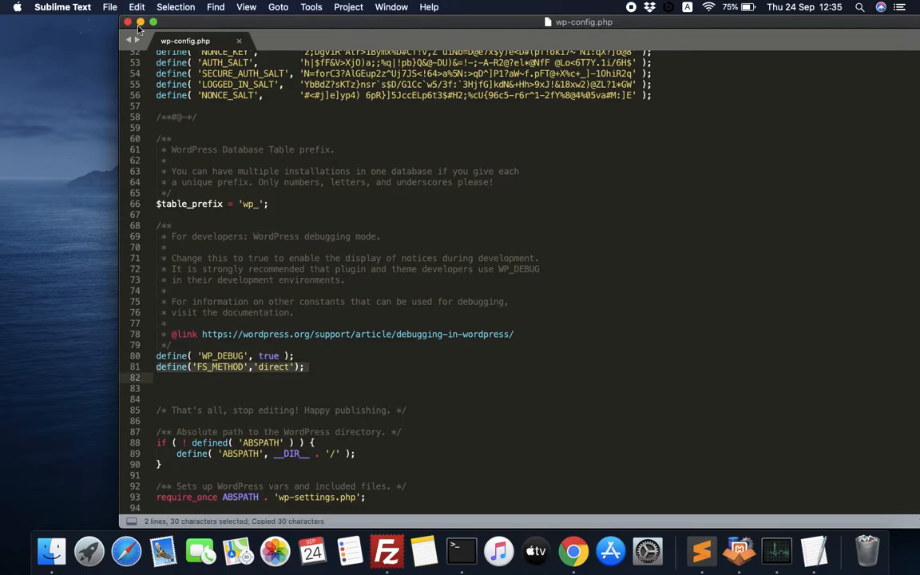
{"action": "left_click", "coordinate": [127, 22]}
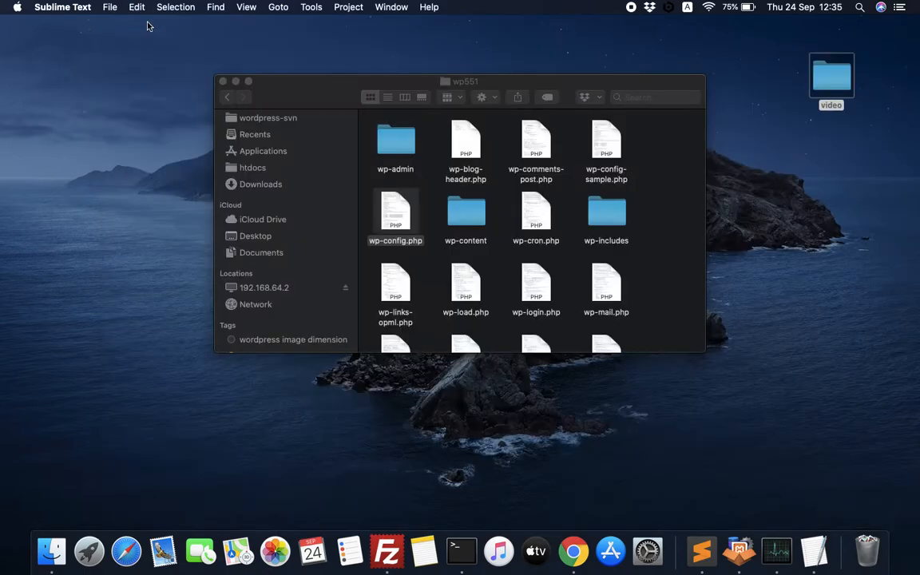
Step: Go back to the htdocs folder and open the wp-config.php file of the wp55 site
{"action": "left_click", "coordinate": [225, 98]}
{"action": "double_click", "coordinate": [605, 214]}
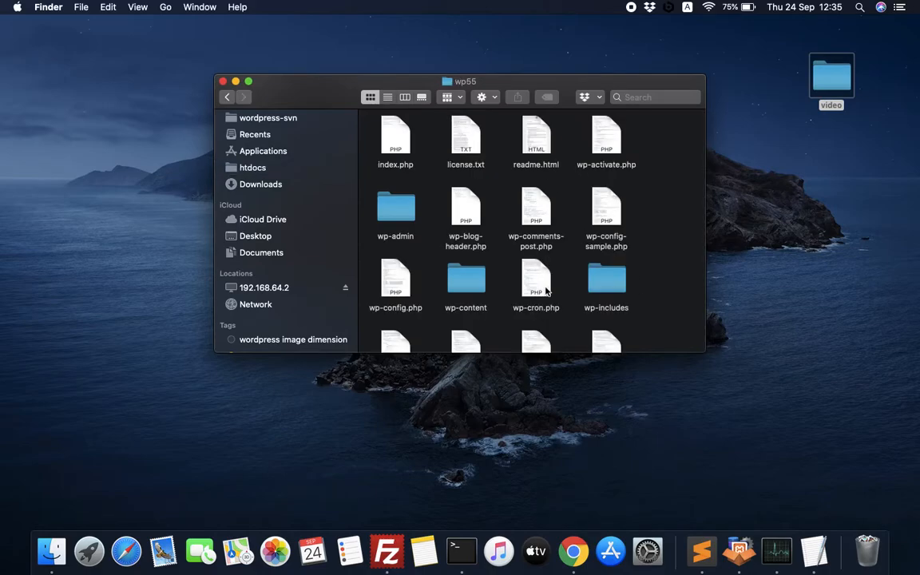
{"action": "scroll", "coordinate": [545, 292], "scroll_direction": "down", "scroll_amount": 3}
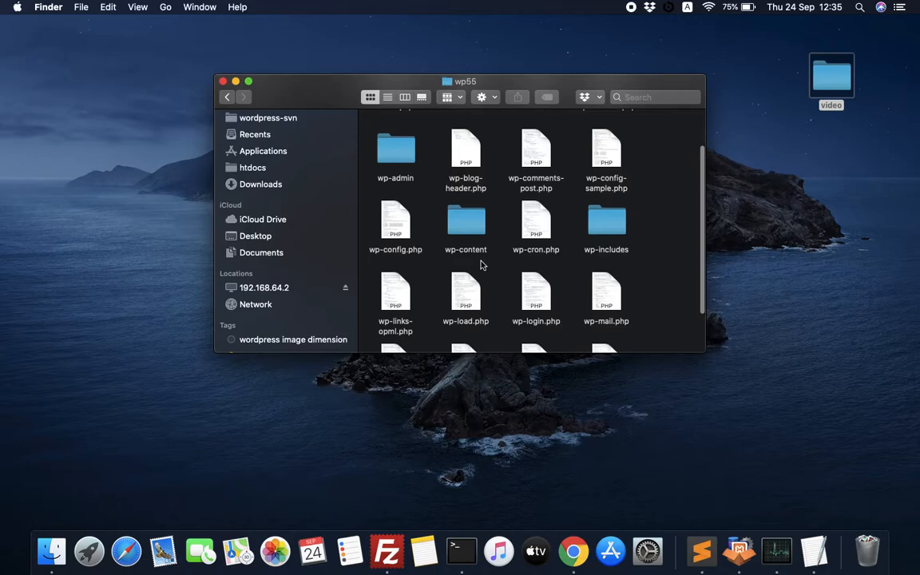
{"action": "double_click", "coordinate": [394, 224]}
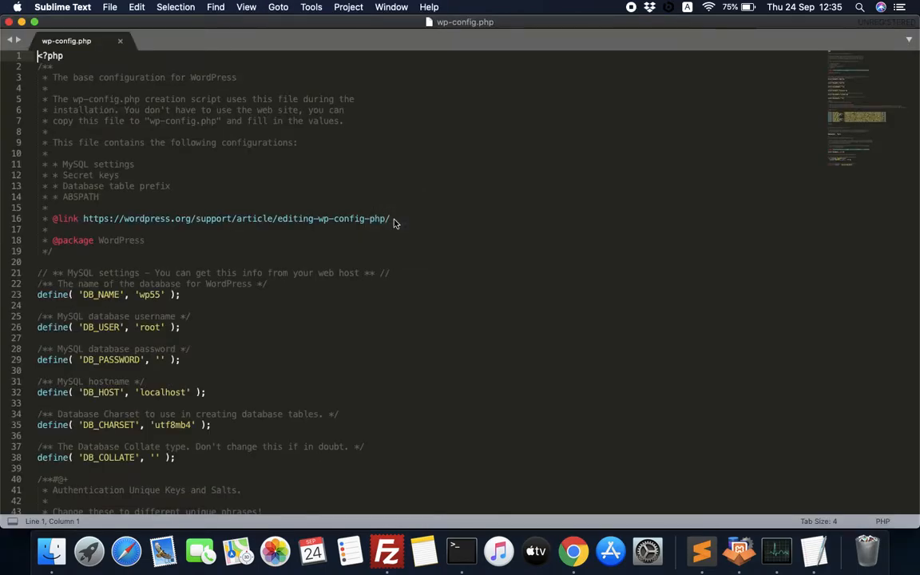
Step: Add the copied line define('FS_METHOD','direct'); below the WP_DEBUG definition, save the file and close it
{"action": "scroll", "coordinate": [212, 371], "scroll_direction": "down", "scroll_amount": 15}
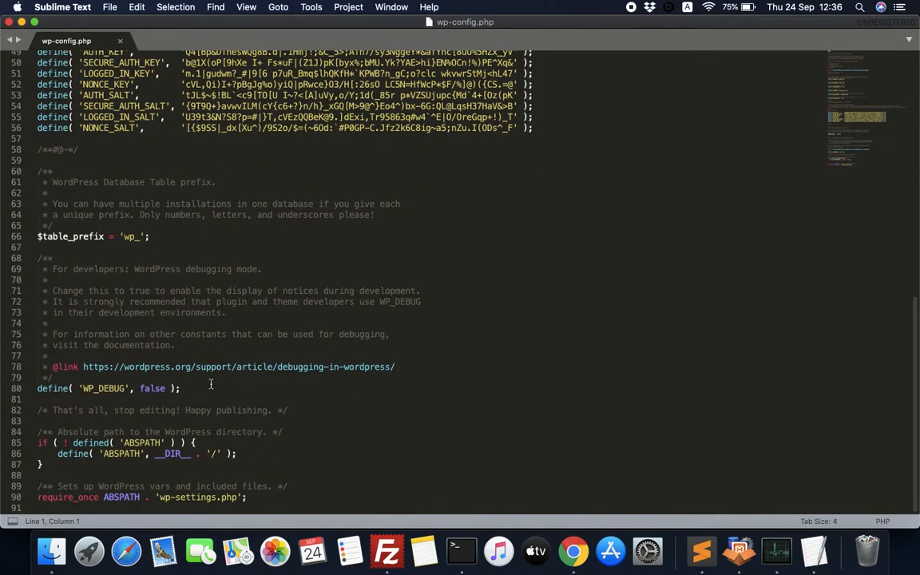
{"action": "left_click", "coordinate": [193, 398]}
{"action": "key", "text": "super+v"}
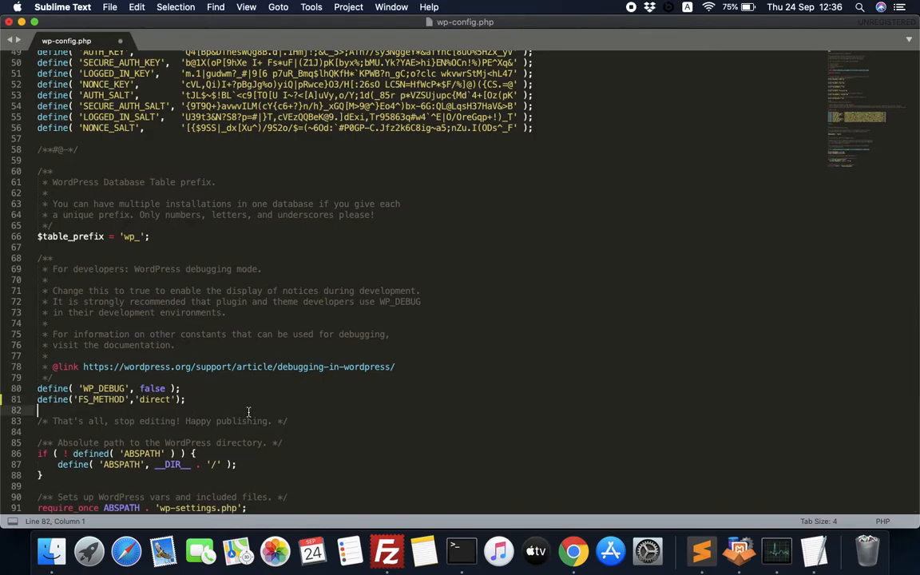
{"action": "key", "text": "super+s"}
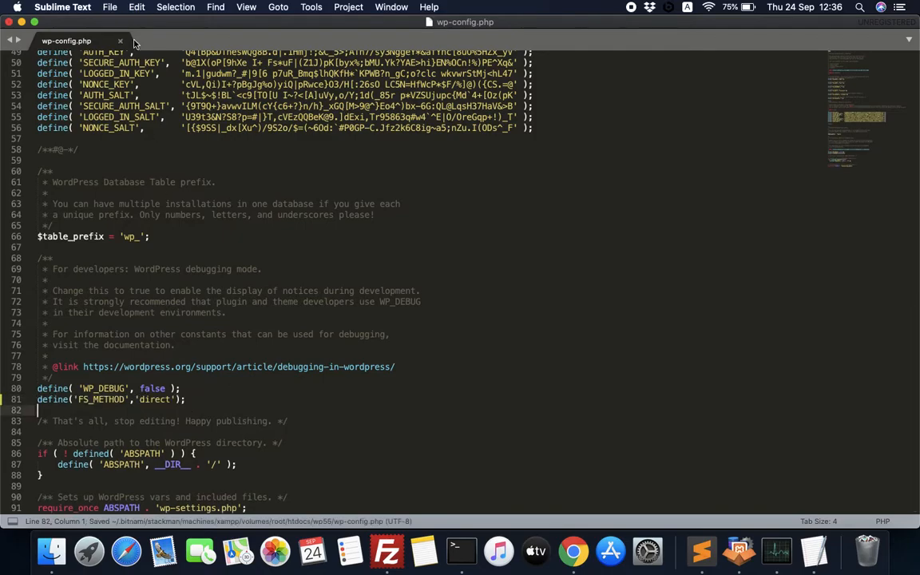
{"action": "left_click", "coordinate": [8, 22]}
Step: Switch back to Chrome and reload the Add Themes page of the wp55 site
{"action": "key", "text": "ctrl+Right"}
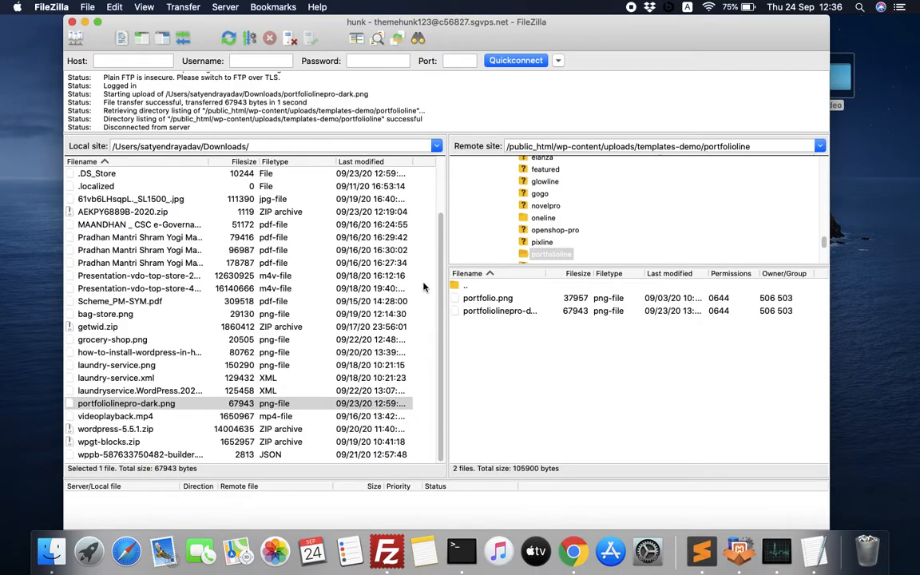
{"action": "key", "text": "ctrl+Left"}
{"action": "key", "text": "ctrl+Left"}
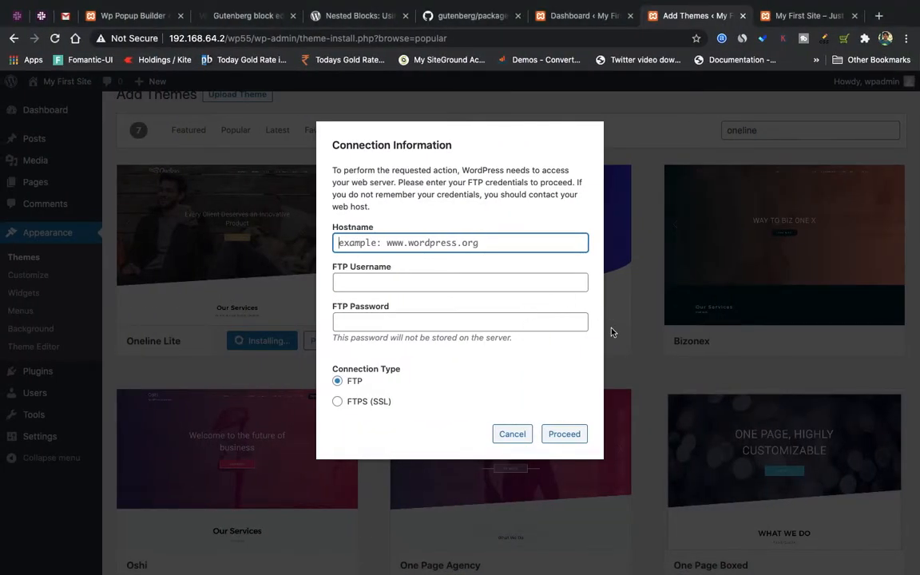
{"action": "key", "text": "super+r"}
{"action": "key", "text": "Return"}
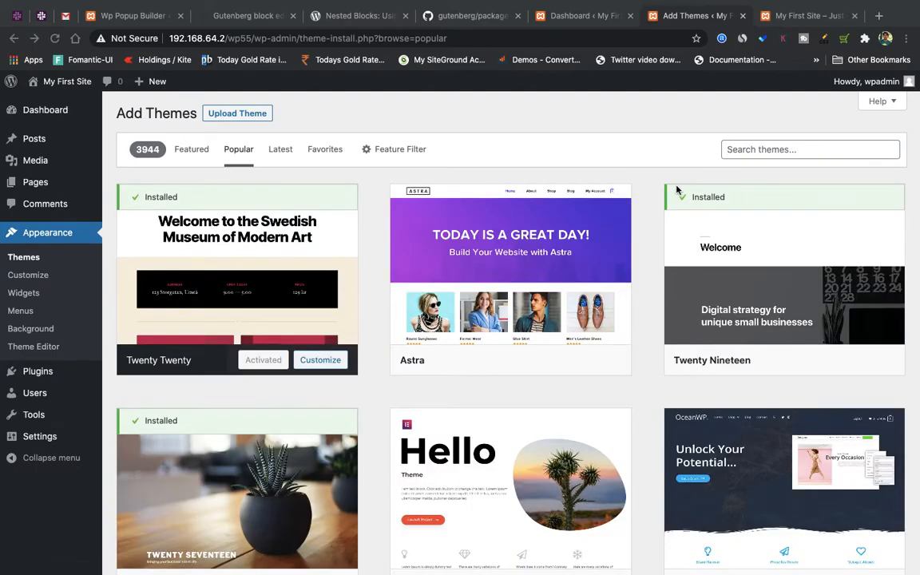
Step: Search the themes for "oneline", and install and activate the Oneline Lite theme
{"action": "left_click", "coordinate": [753, 150]}
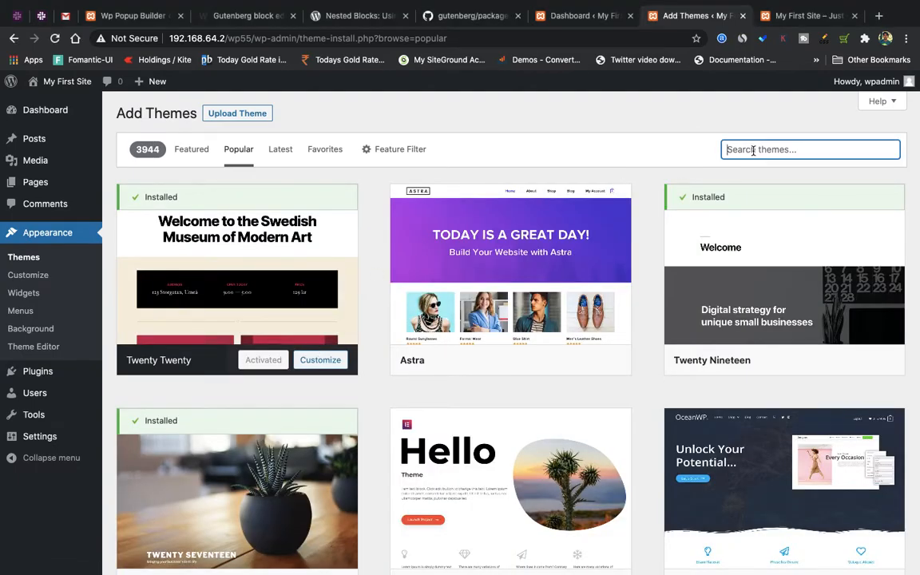
{"action": "type", "text": "oneline"}
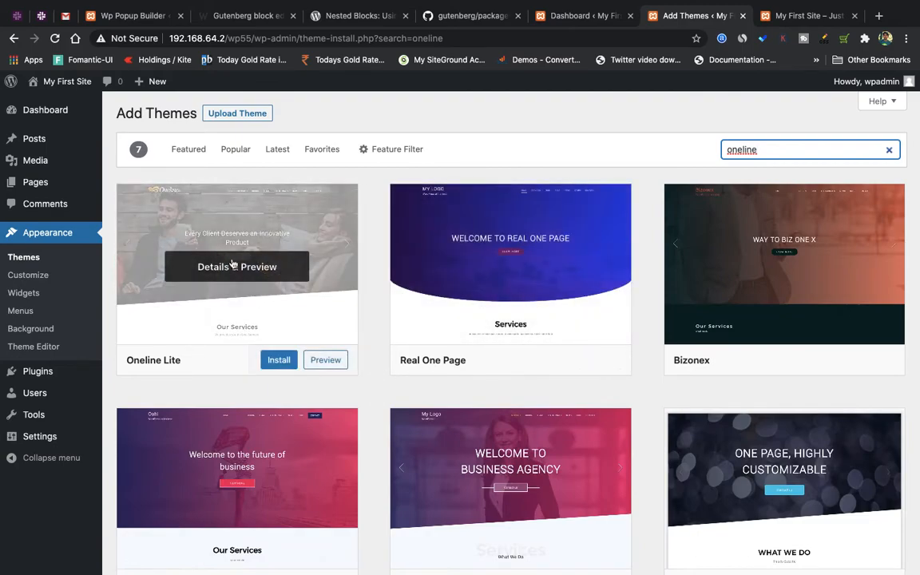
{"action": "left_click", "coordinate": [279, 361]}
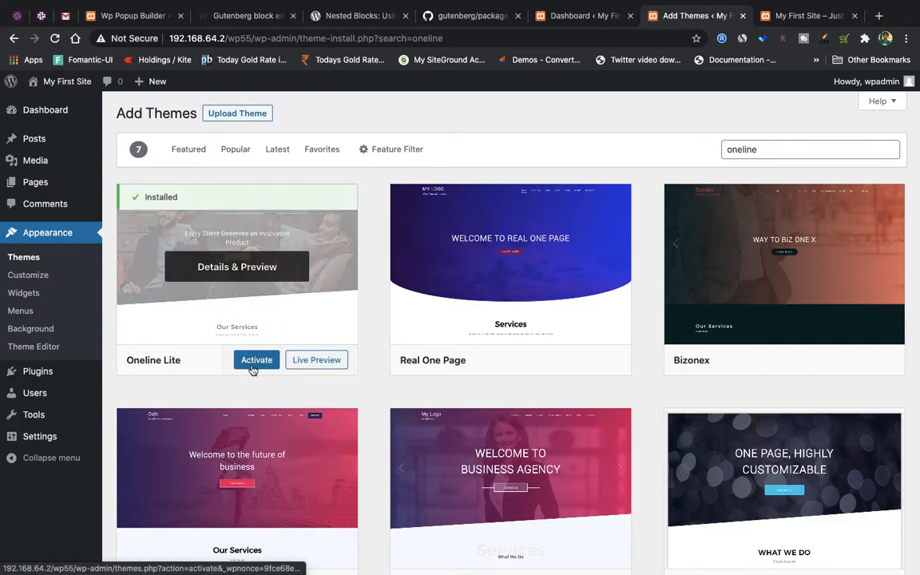
{"action": "left_click", "coordinate": [254, 369]}
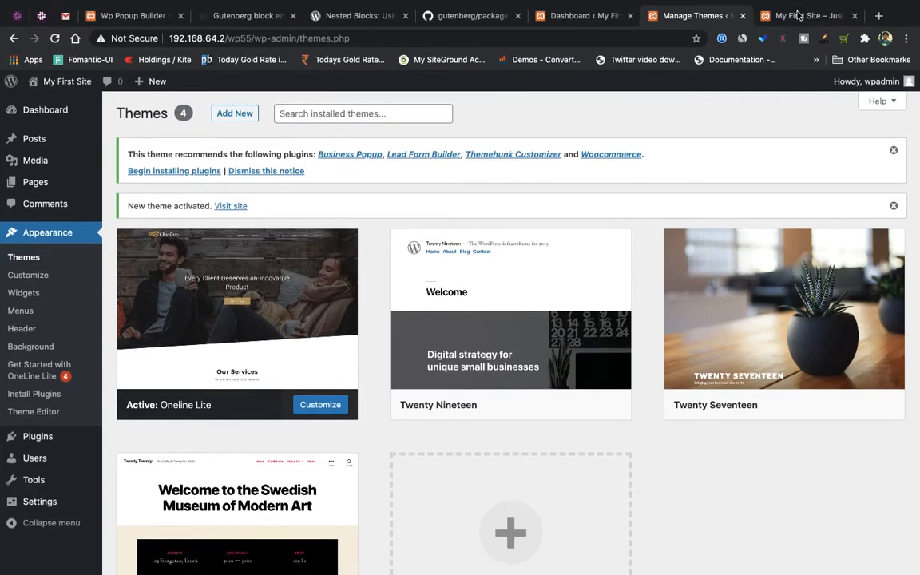
Step: Reload the site's front page and look through its blog page layout with the new theme
{"action": "left_click", "coordinate": [800, 14]}
{"action": "key", "text": "super+r"}
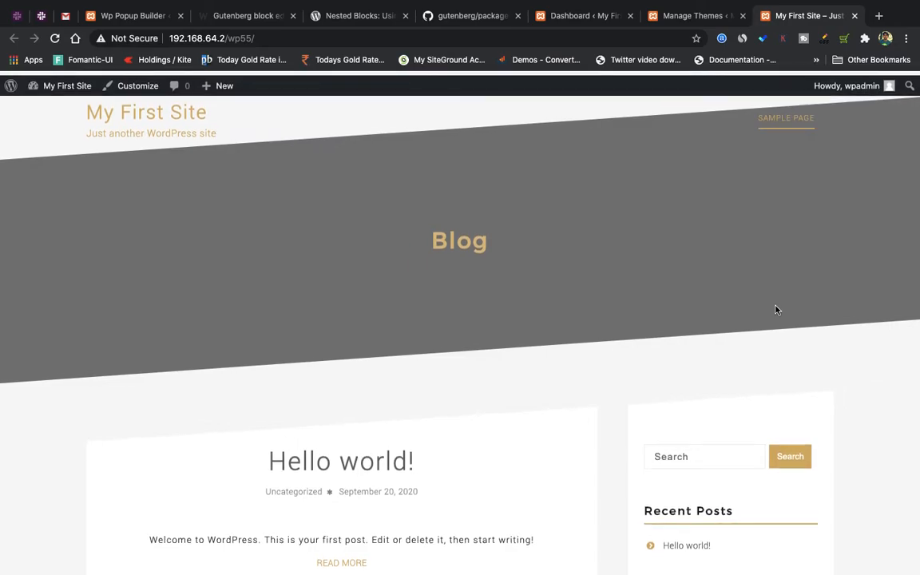
{"action": "scroll", "coordinate": [774, 310], "scroll_direction": "down", "scroll_amount": 10}
{"action": "scroll", "coordinate": [775, 310], "scroll_direction": "up", "scroll_amount": 10}
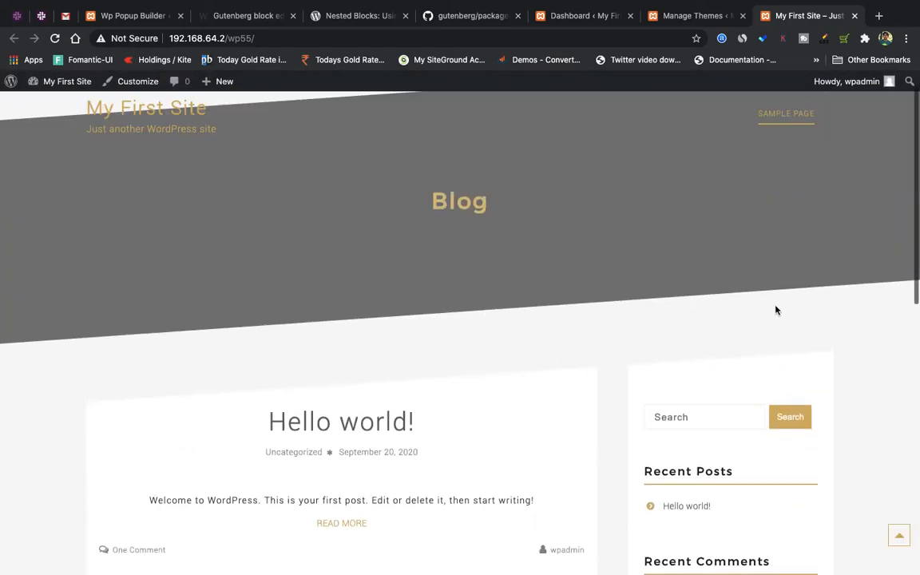
{"action": "scroll", "coordinate": [775, 309], "scroll_direction": "down", "scroll_amount": 5}
{"action": "scroll", "coordinate": [774, 310], "scroll_direction": "up", "scroll_amount": 4}
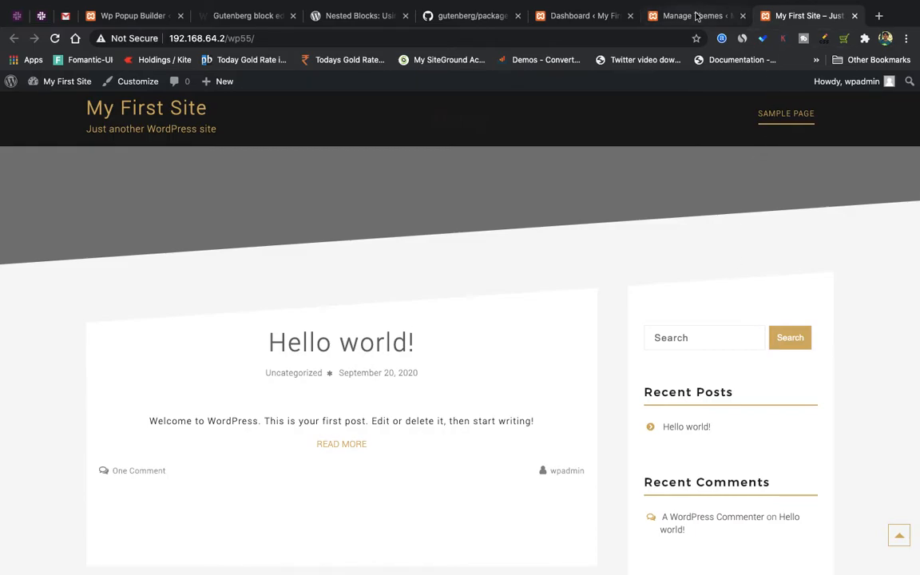
Step: Open the Get Started with OneLine Lite page in the site's admin and review its setup steps against the current front page
{"action": "left_click", "coordinate": [648, 15]}
{"action": "mouse_move", "coordinate": [63, 139]}
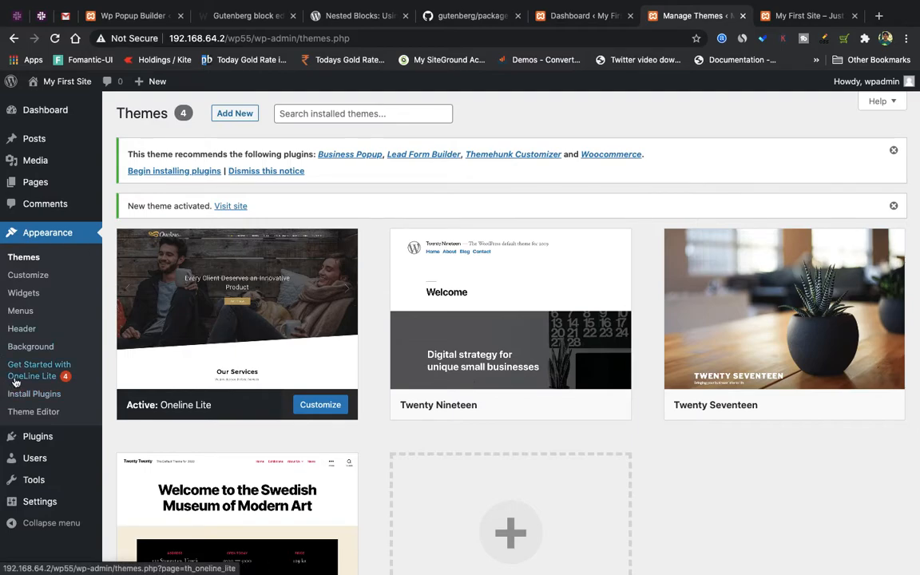
{"action": "left_click", "coordinate": [95, 376]}
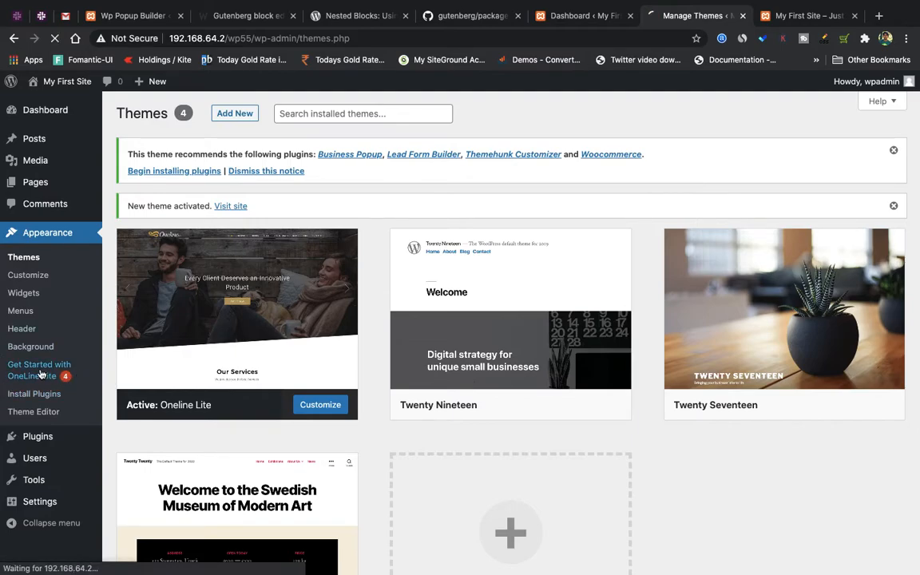
{"action": "scroll", "coordinate": [211, 247], "scroll_direction": "down", "scroll_amount": 2}
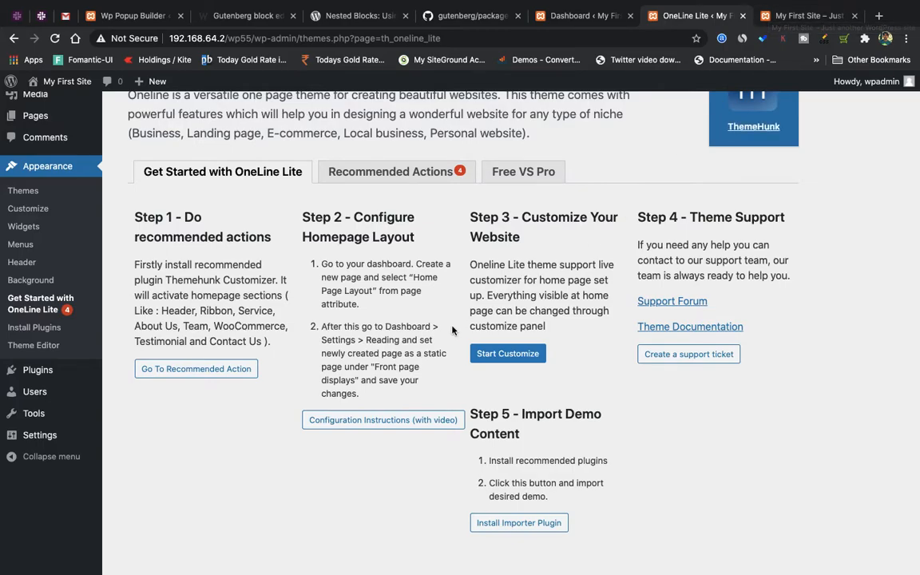
{"action": "scroll", "coordinate": [227, 312], "scroll_direction": "down", "scroll_amount": 1}
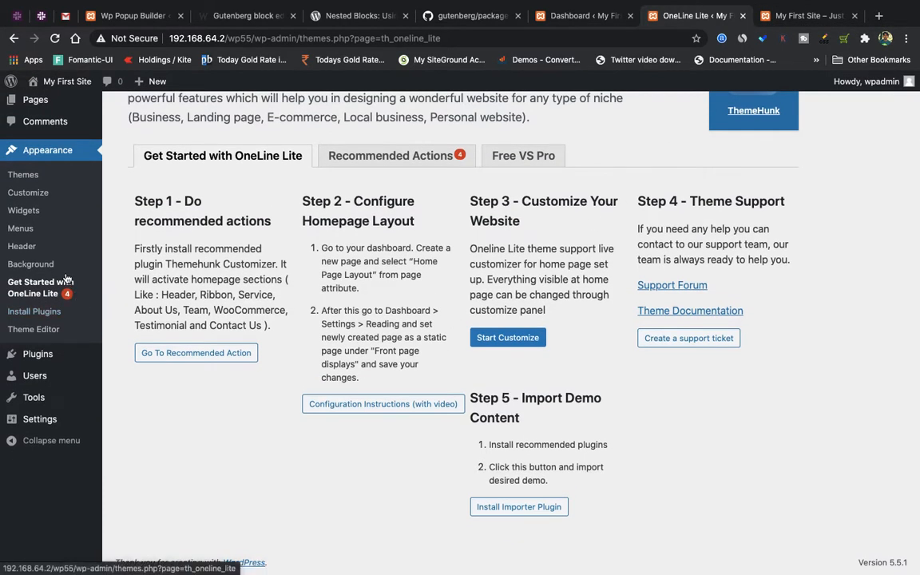
{"action": "scroll", "coordinate": [66, 278], "scroll_direction": "up", "scroll_amount": 1}
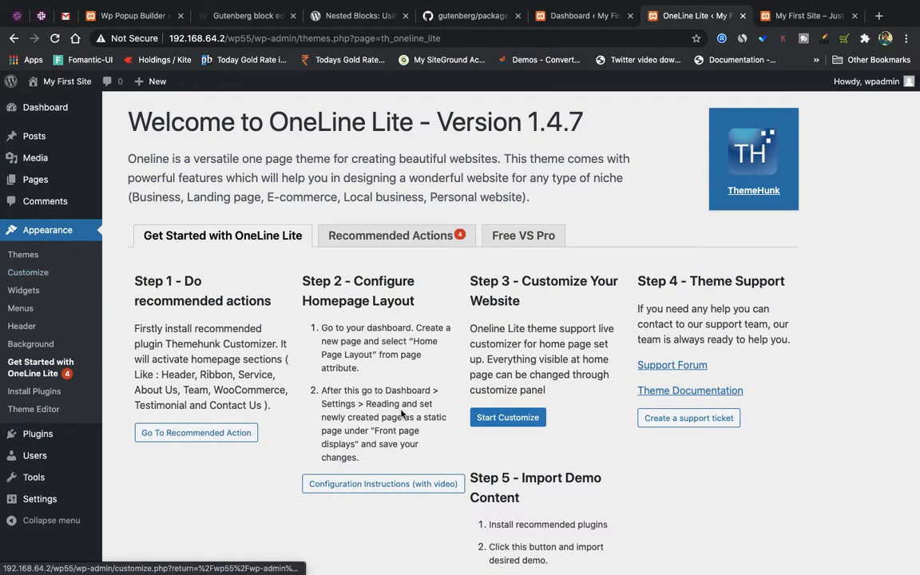
{"action": "left_click", "coordinate": [804, 17]}
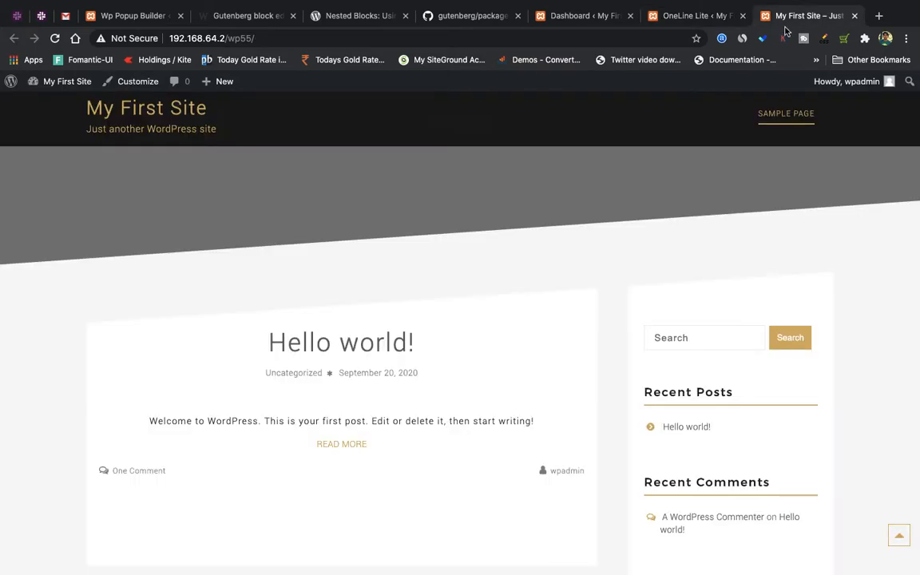
{"action": "left_click", "coordinate": [695, 16]}
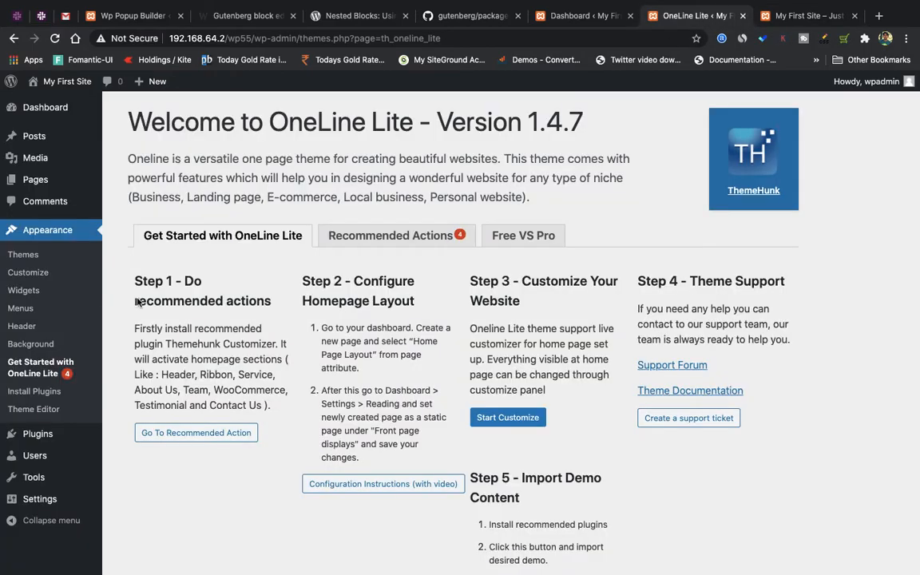
Step: Create a new page in the site's admin and assign it the Home Page Layout template
{"action": "mouse_move", "coordinate": [38, 184]}
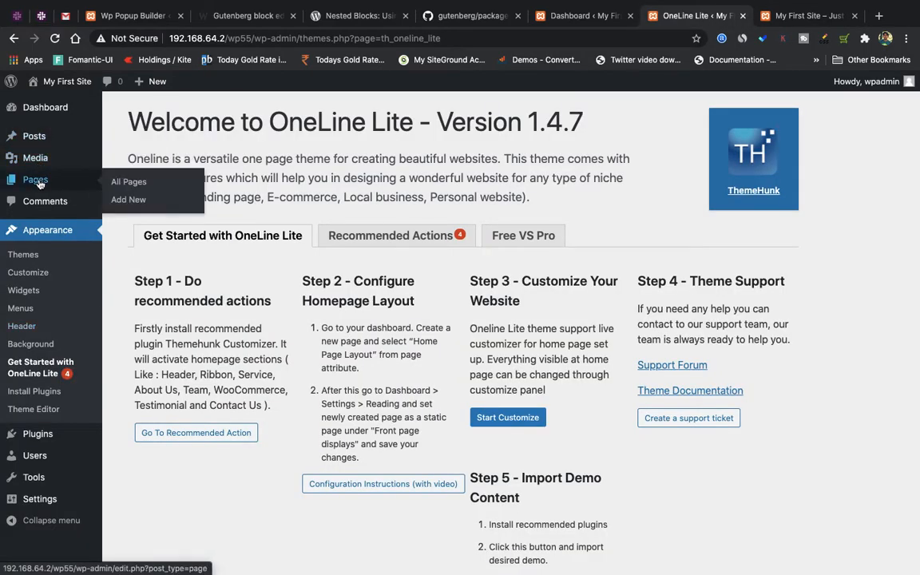
{"action": "left_click", "coordinate": [128, 201]}
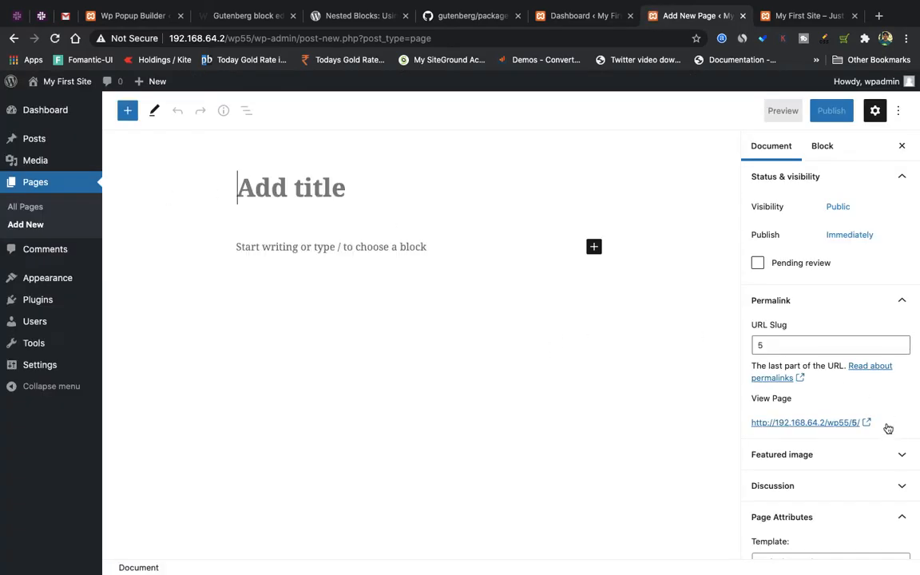
{"action": "scroll", "coordinate": [881, 459], "scroll_direction": "down", "scroll_amount": 2}
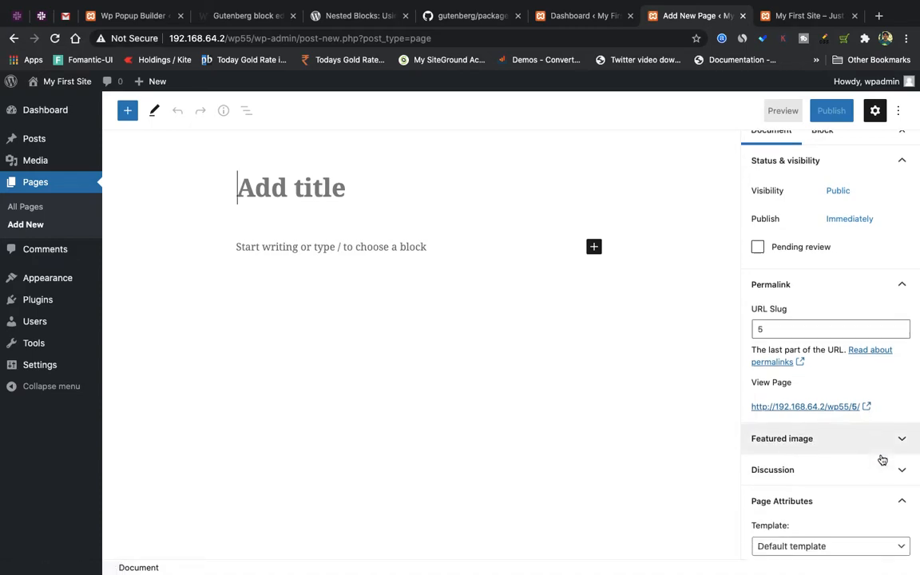
{"action": "scroll", "coordinate": [882, 459], "scroll_direction": "down", "scroll_amount": 1}
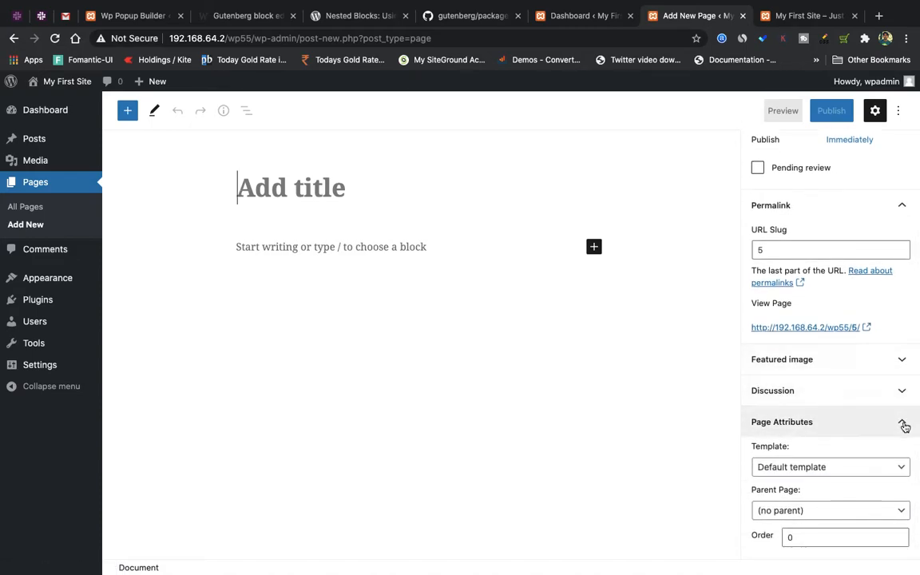
{"action": "left_click", "coordinate": [898, 467]}
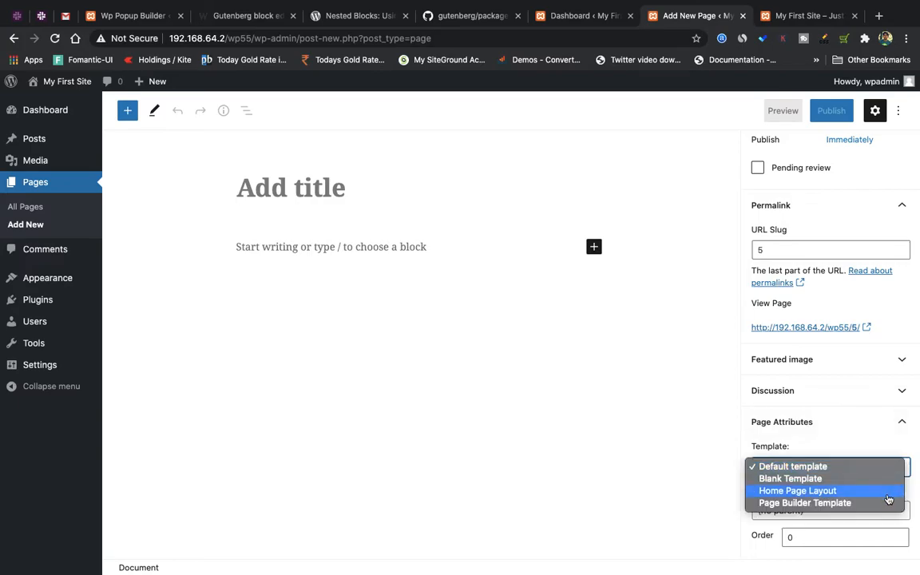
{"action": "left_click", "coordinate": [888, 500]}
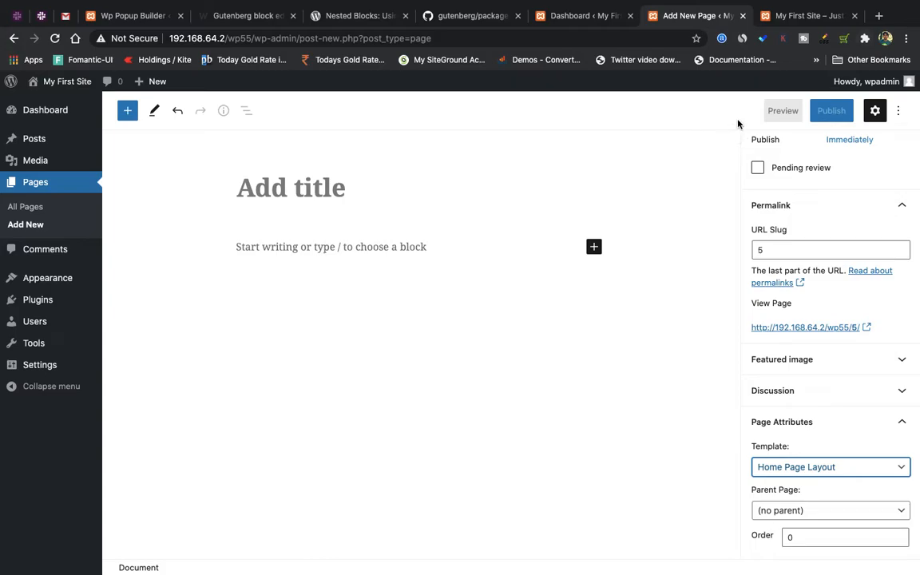
Step: Title the new page "Home", publish it and view the live page
{"action": "left_click", "coordinate": [317, 189]}
{"action": "type", "text": "Home"}
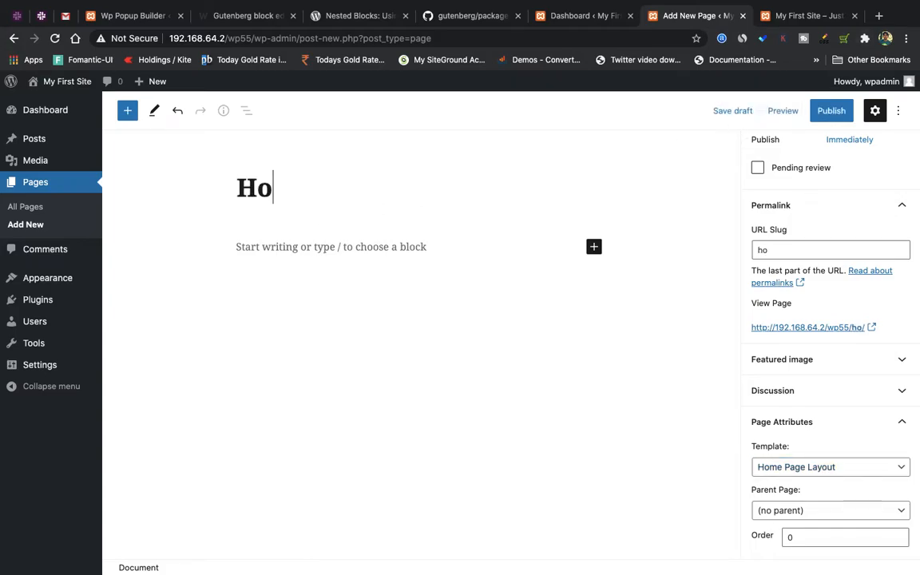
{"action": "left_click", "coordinate": [823, 111]}
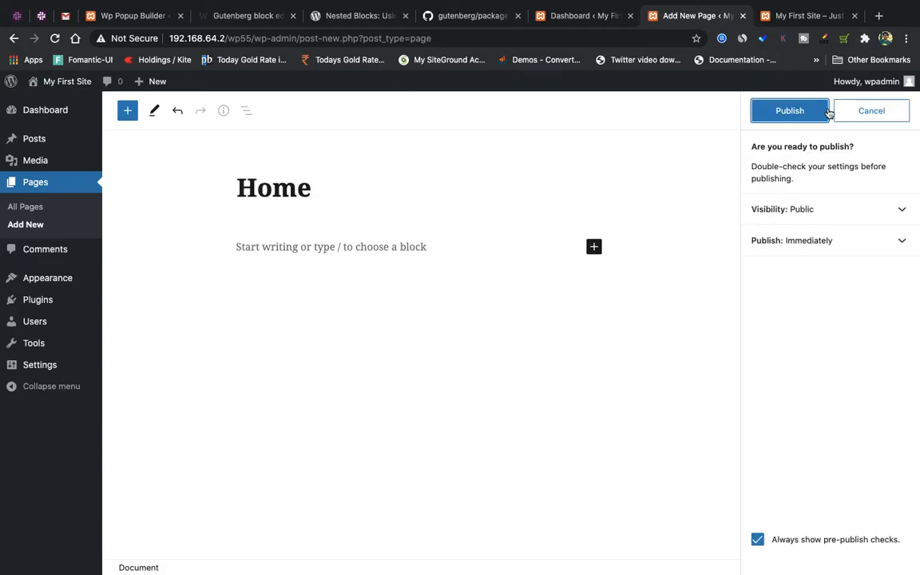
{"action": "left_click", "coordinate": [801, 121]}
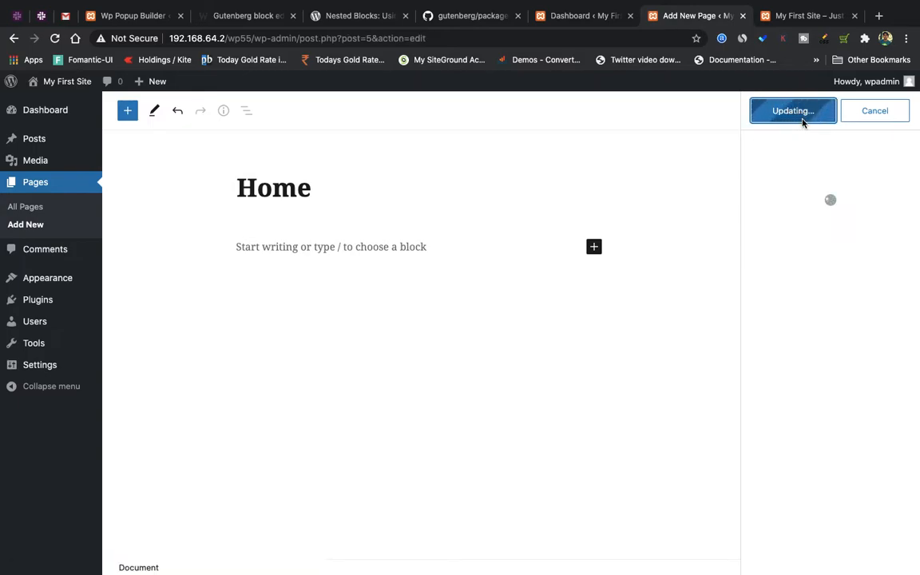
{"action": "left_click", "coordinate": [824, 251]}
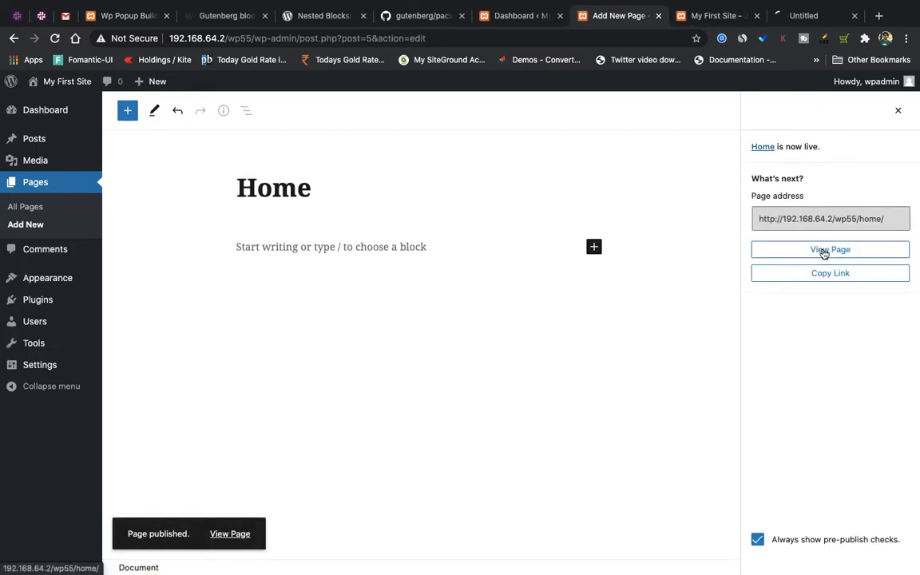
{"action": "left_click", "coordinate": [821, 15]}
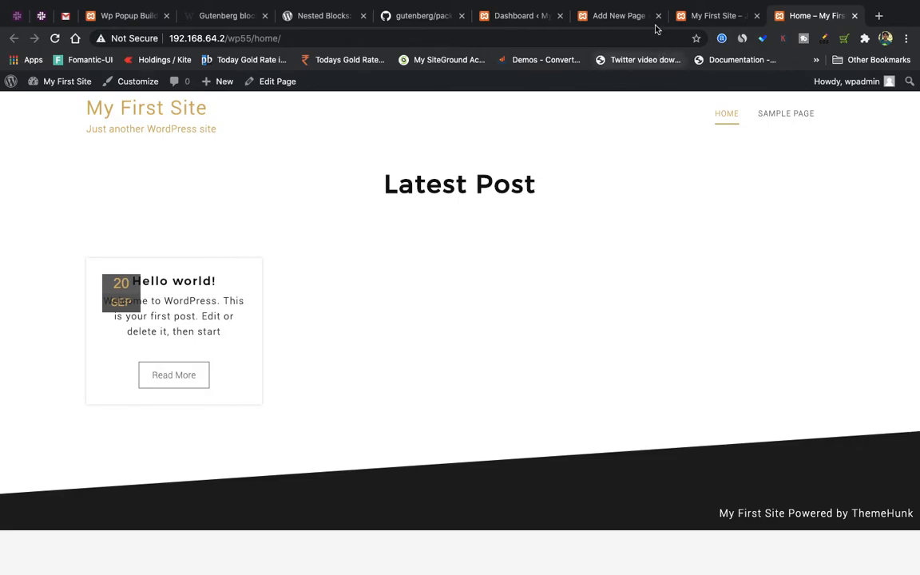
Step: In the reading settings, set the homepage to the static page Home and save, then check the front page and close the extra Home tab
{"action": "left_click", "coordinate": [628, 16]}
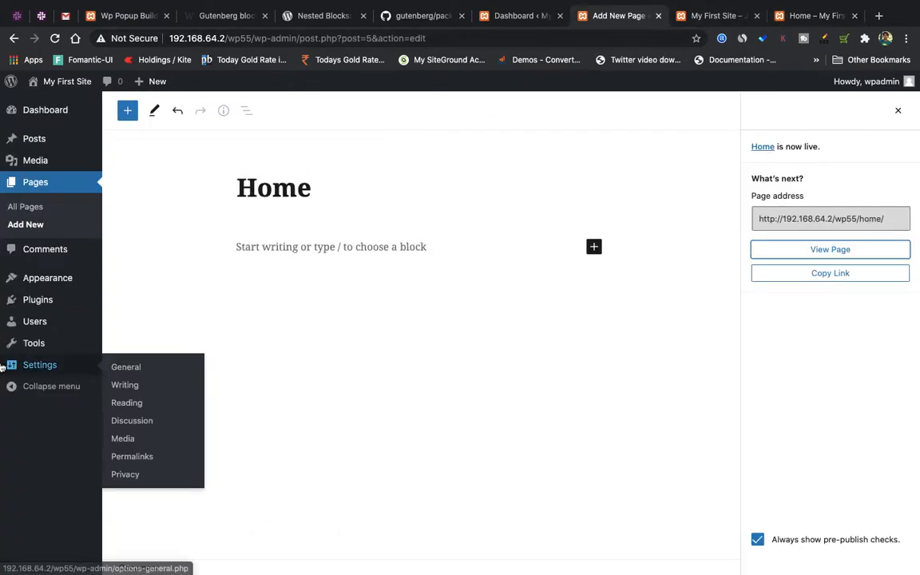
{"action": "mouse_move", "coordinate": [47, 306]}
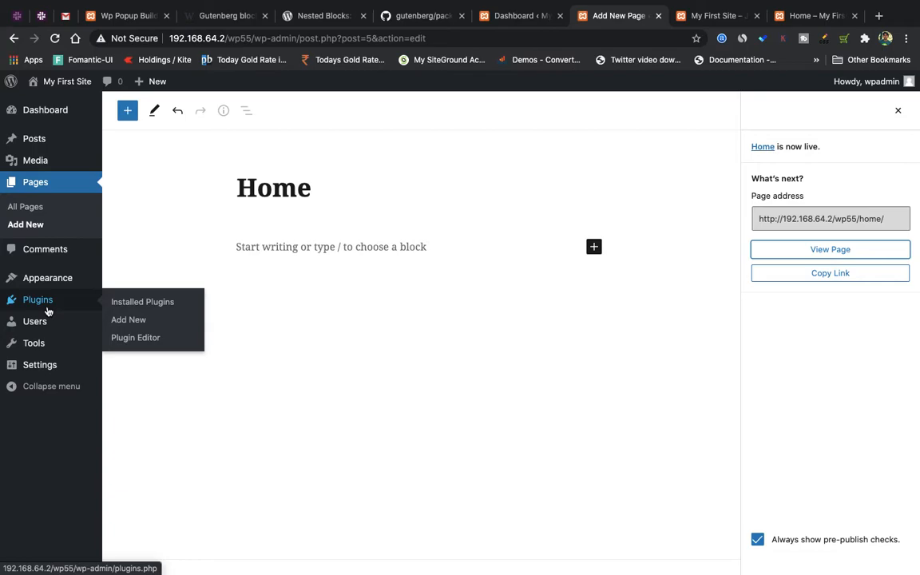
{"action": "mouse_move", "coordinate": [40, 365]}
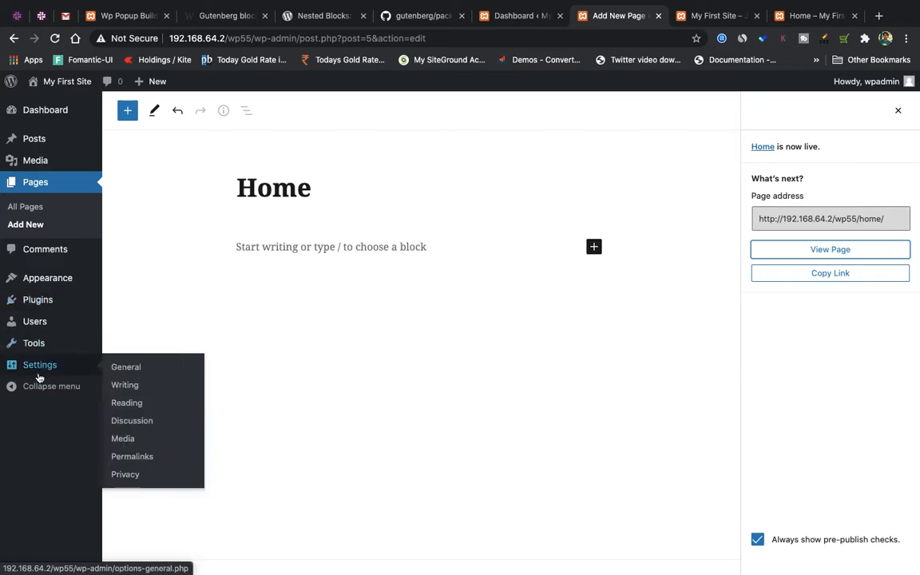
{"action": "left_click", "coordinate": [143, 410]}
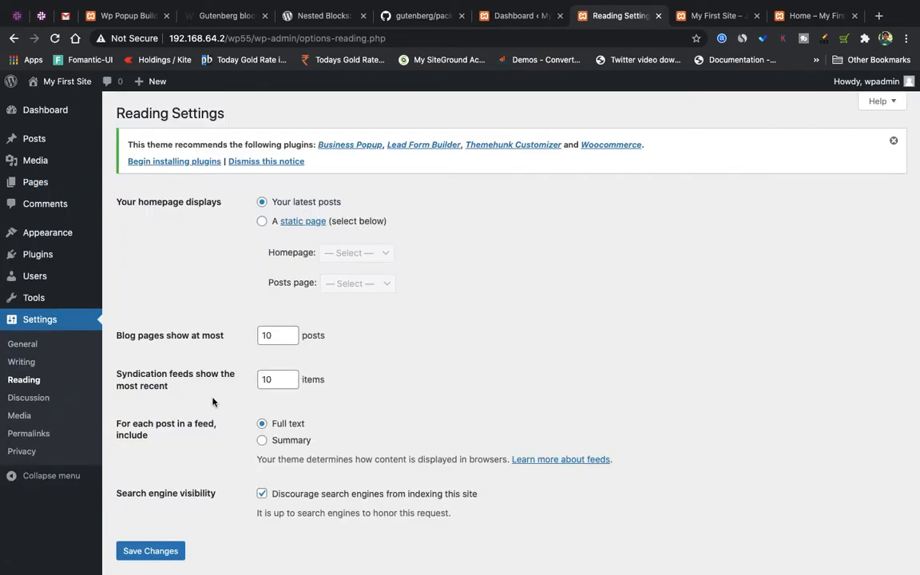
{"action": "left_click", "coordinate": [262, 222]}
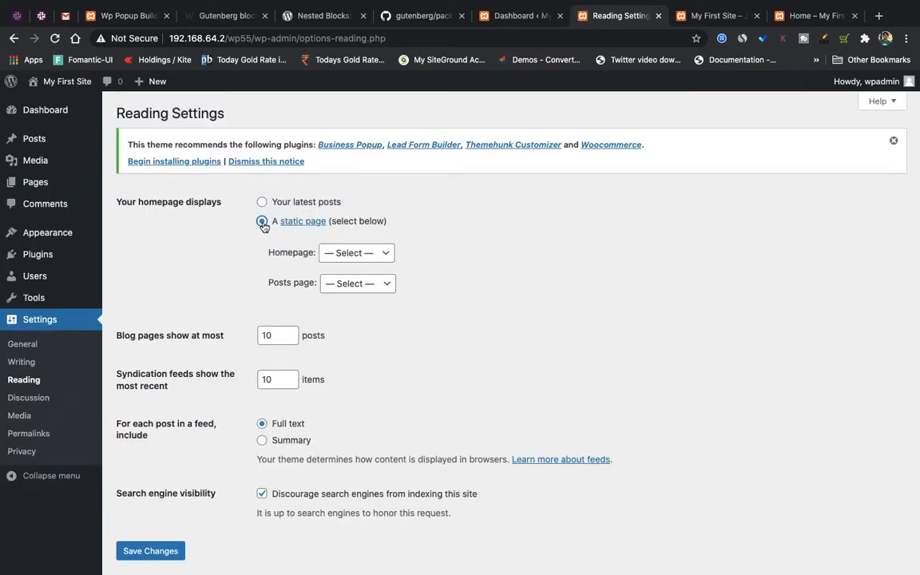
{"action": "left_click", "coordinate": [380, 254]}
{"action": "left_click", "coordinate": [381, 266]}
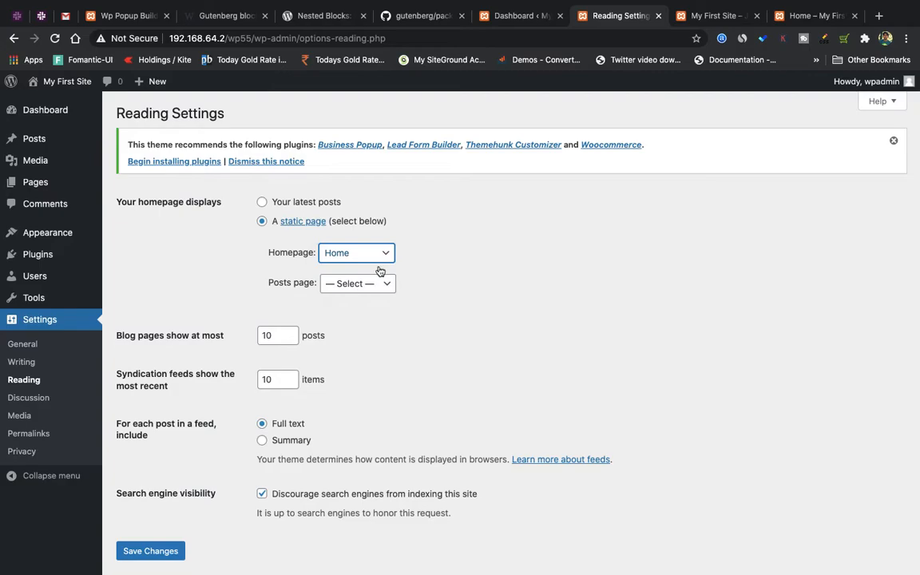
{"action": "left_click", "coordinate": [138, 554]}
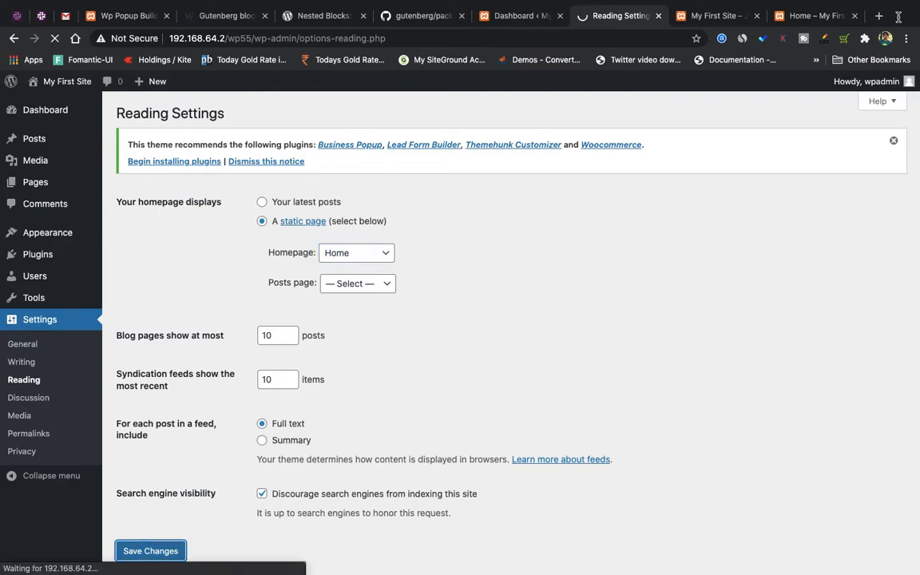
{"action": "left_click", "coordinate": [714, 16]}
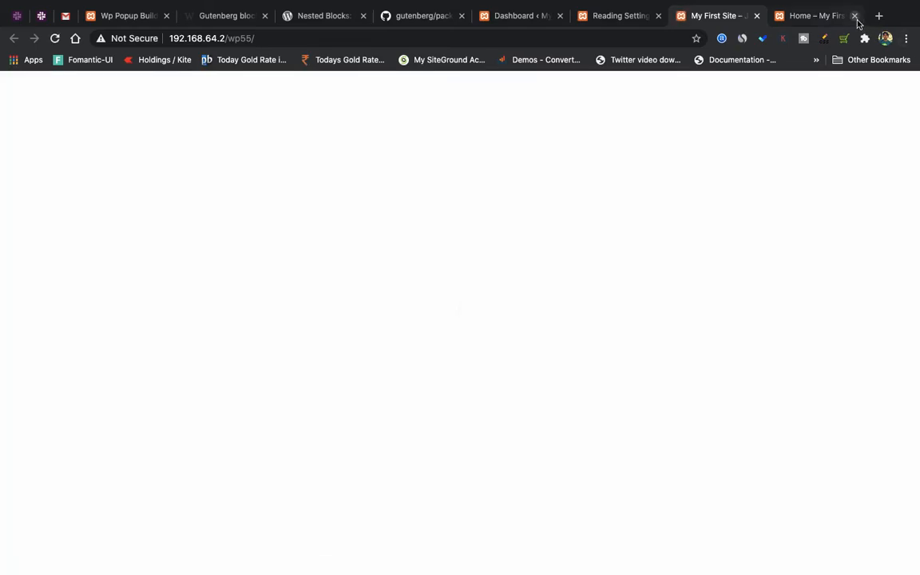
{"action": "left_click", "coordinate": [854, 15]}
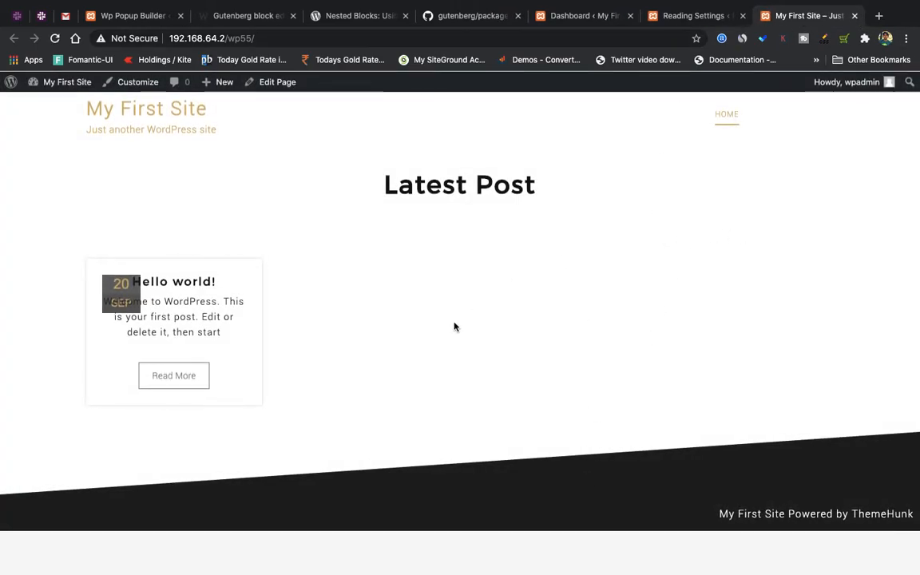
Step: Return to the Get Started with OneLine Lite page and install the importer plugin from the Import Demo Content section
{"action": "left_click", "coordinate": [697, 17]}
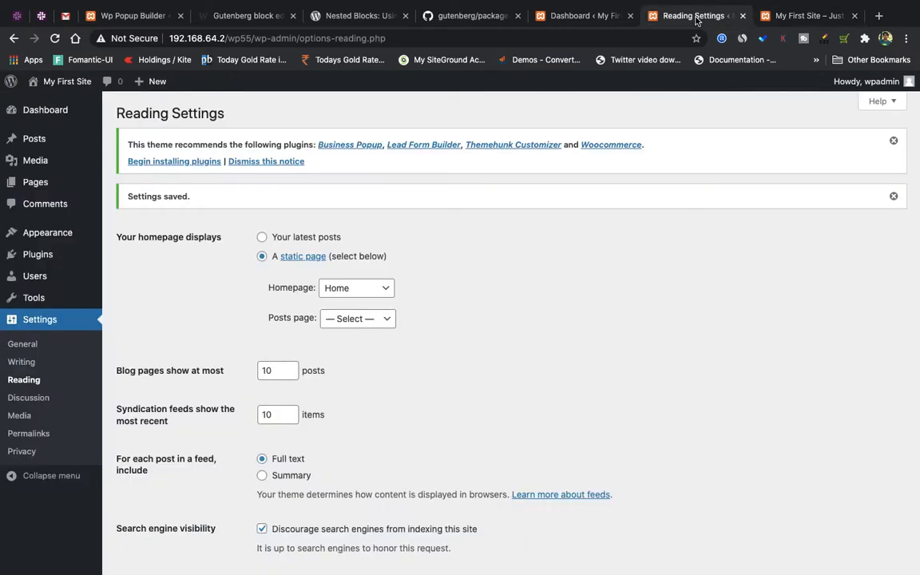
{"action": "mouse_move", "coordinate": [51, 252]}
{"action": "mouse_move", "coordinate": [32, 235]}
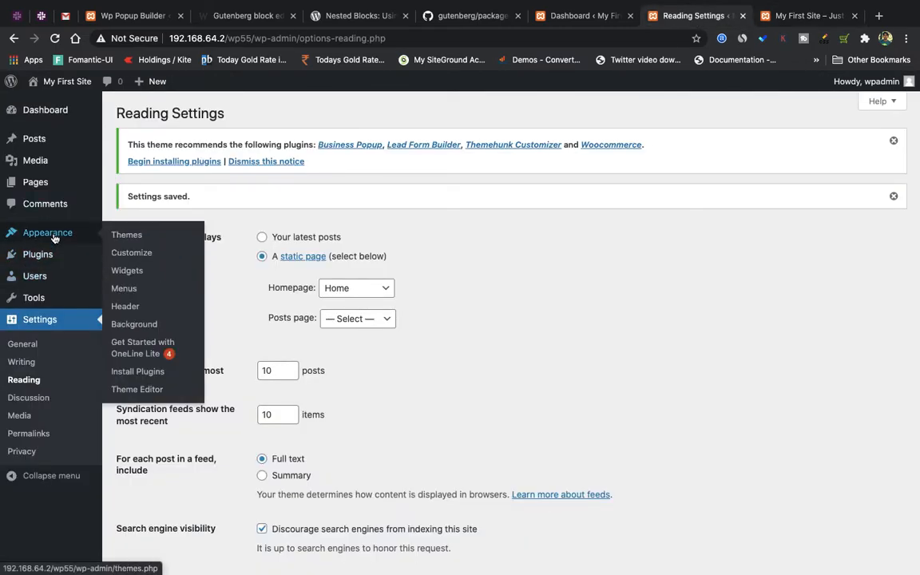
{"action": "left_click", "coordinate": [150, 360]}
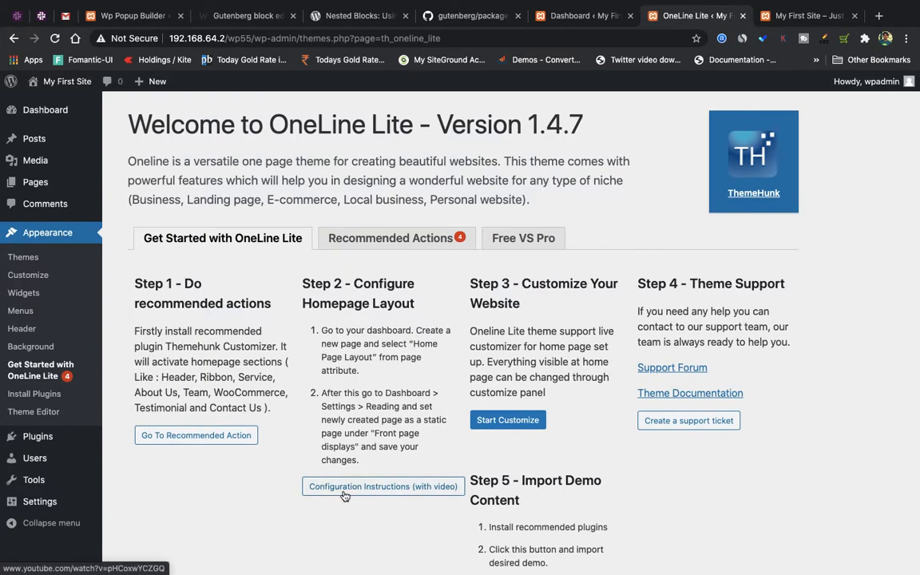
{"action": "scroll", "coordinate": [376, 433], "scroll_direction": "down", "scroll_amount": 2}
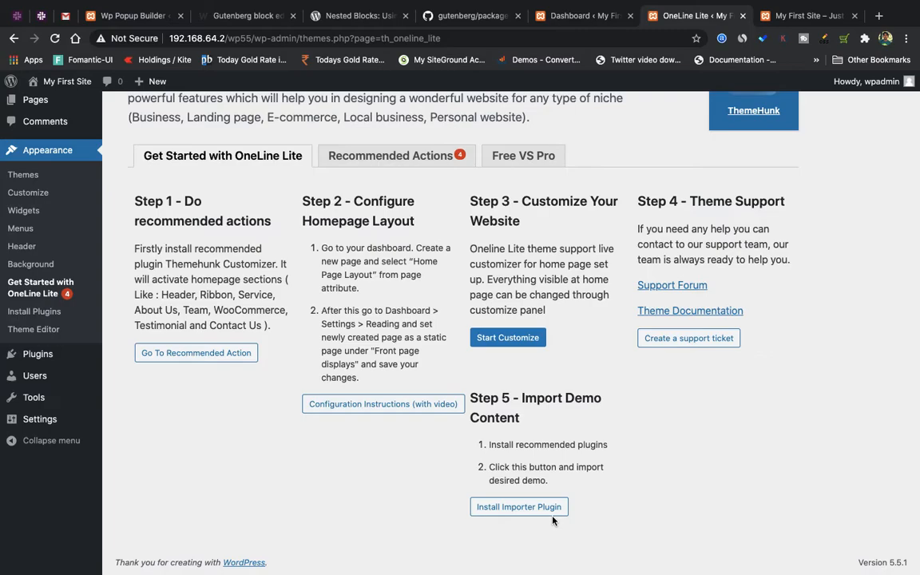
{"action": "left_click", "coordinate": [511, 507]}
{"action": "key", "text": "ctrl+Tab"}
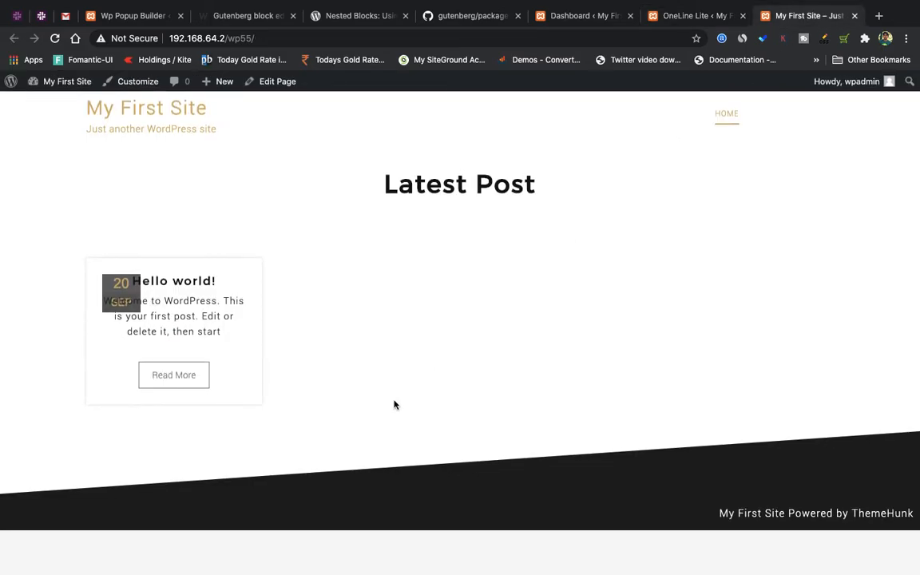
{"action": "left_click", "coordinate": [667, 16]}
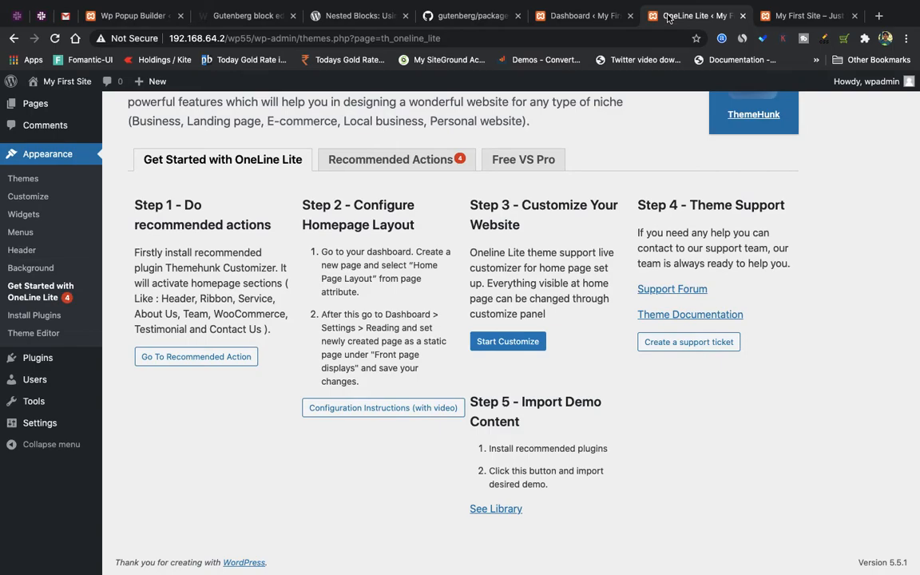
Step: Open the demo import library and look through the manual upload options for content, widget and customizer files
{"action": "left_click", "coordinate": [495, 509]}
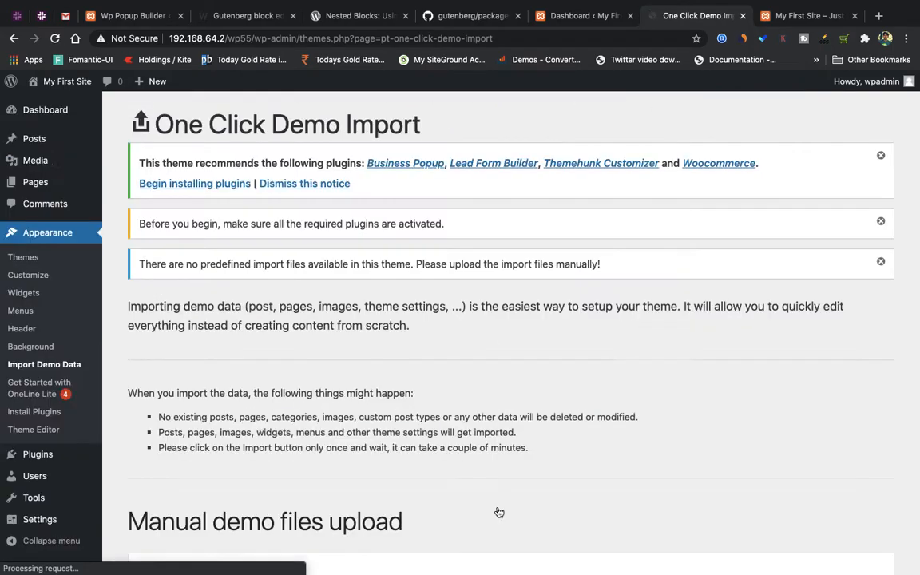
{"action": "scroll", "coordinate": [401, 429], "scroll_direction": "down", "scroll_amount": 5}
{"action": "scroll", "coordinate": [401, 429], "scroll_direction": "down", "scroll_amount": 2}
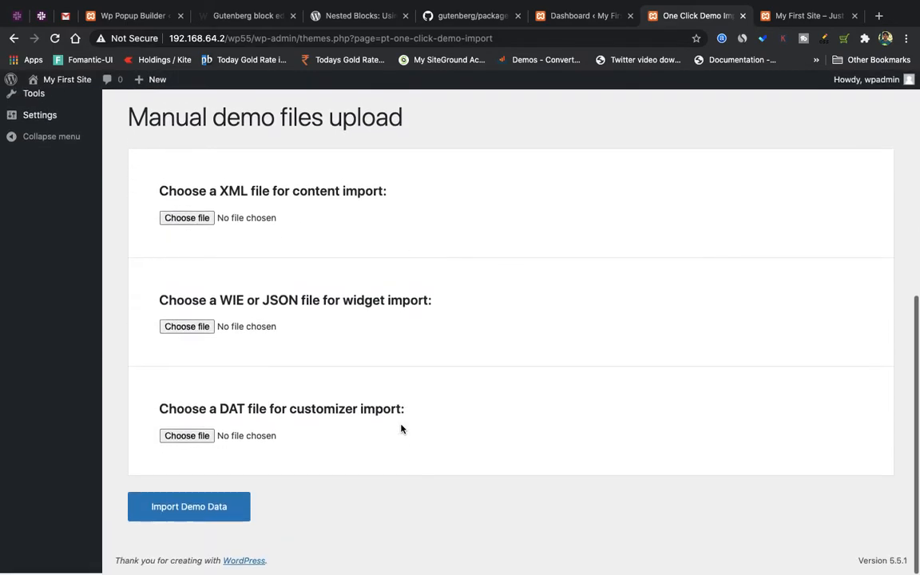
Step: Return to the Get Started with OneLine Lite page and, from its recommended actions, install and activate the ThemeHunk Customizer plugin
{"action": "scroll", "coordinate": [401, 429], "scroll_direction": "up", "scroll_amount": 5}
{"action": "scroll", "coordinate": [198, 277], "scroll_direction": "up", "scroll_amount": 1}
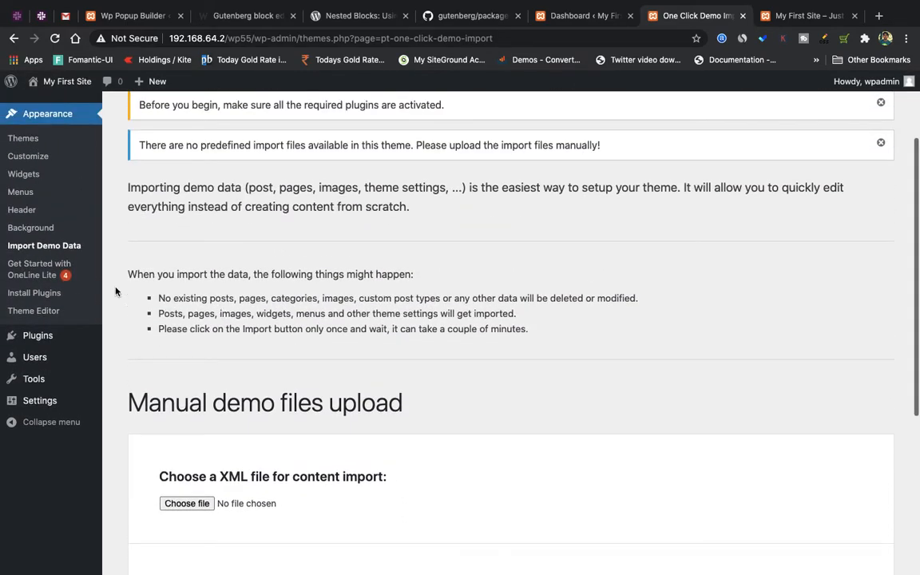
{"action": "left_click", "coordinate": [54, 277]}
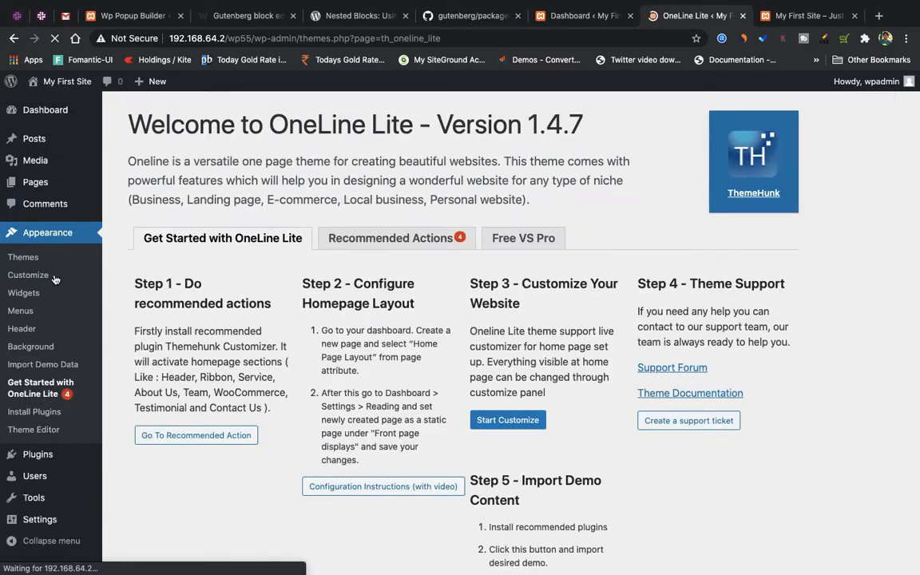
{"action": "scroll", "coordinate": [370, 409], "scroll_direction": "down", "scroll_amount": 2}
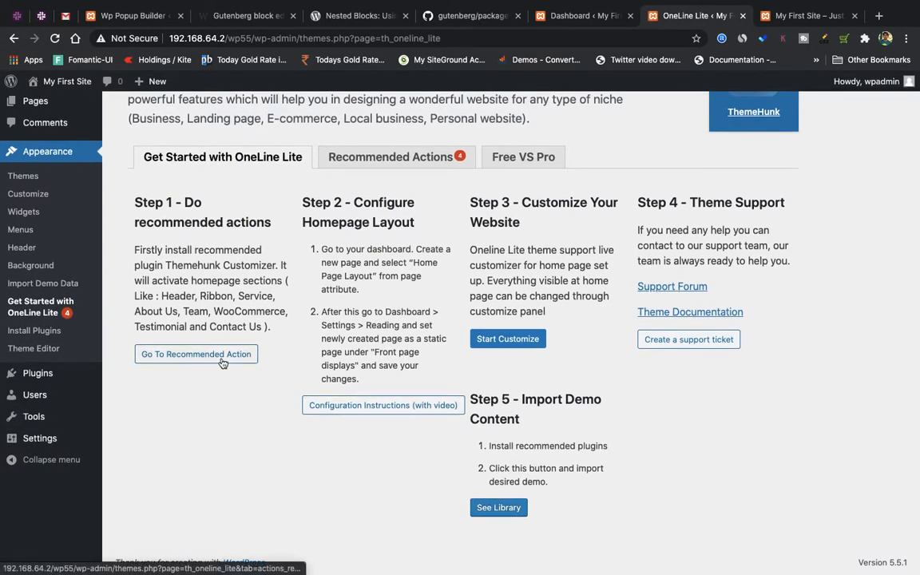
{"action": "left_click", "coordinate": [222, 361]}
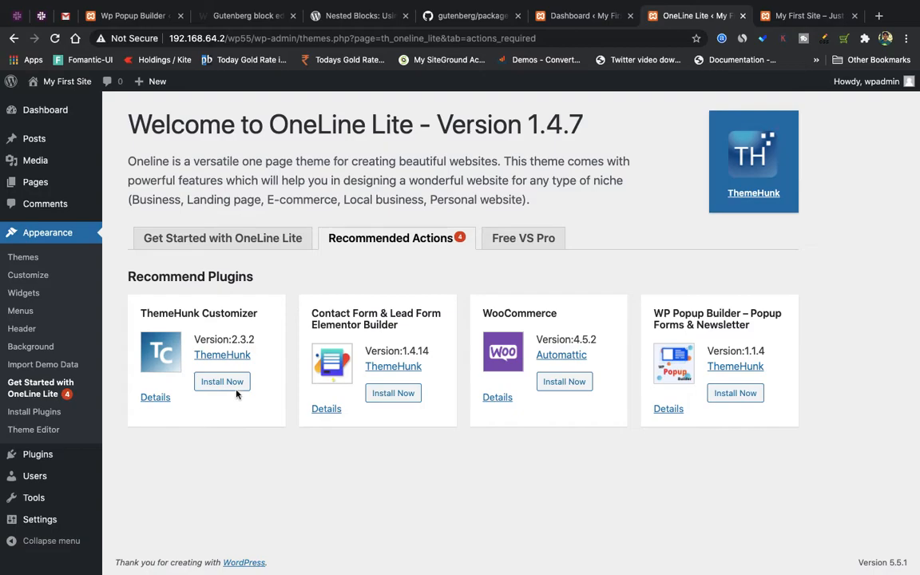
{"action": "left_click", "coordinate": [224, 381]}
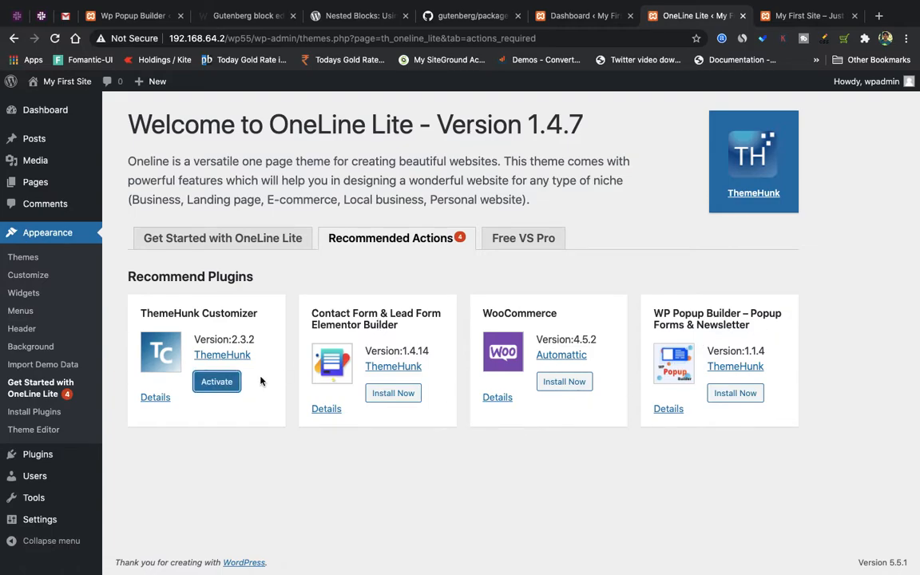
{"action": "left_click", "coordinate": [215, 383]}
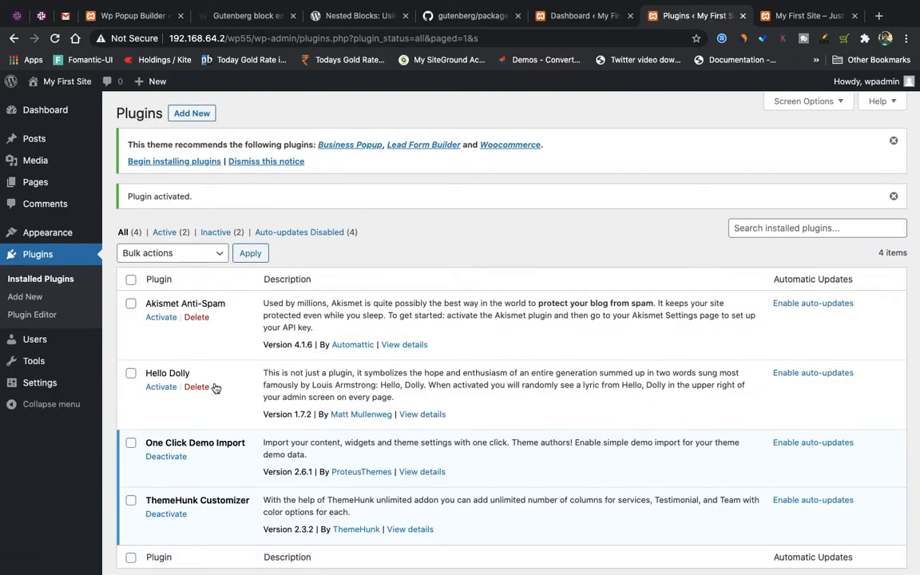
Step: Go back to the Import Demo Data page and import the OnelineLite Dark demo, confirming the import
{"action": "scroll", "coordinate": [215, 388], "scroll_direction": "down", "scroll_amount": 3}
{"action": "scroll", "coordinate": [131, 361], "scroll_direction": "up", "scroll_amount": 3}
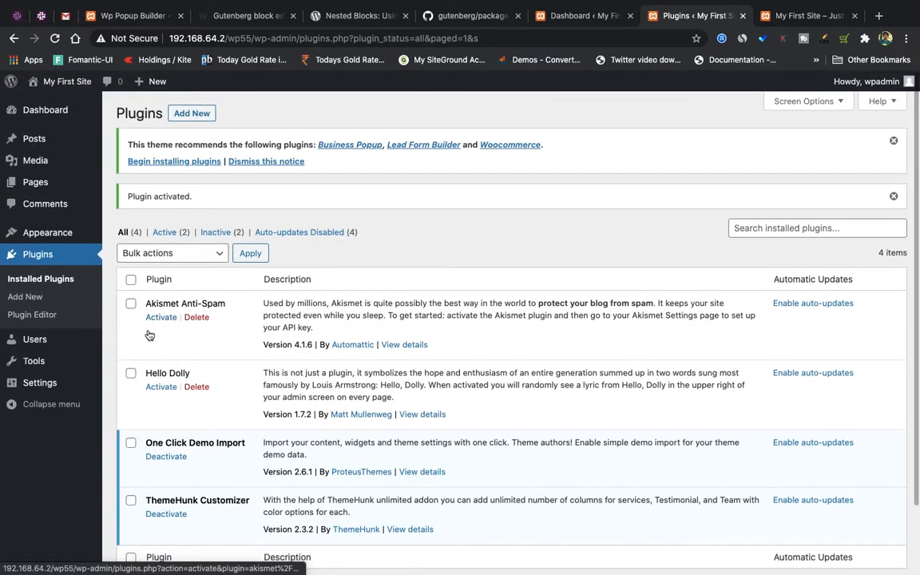
{"action": "mouse_move", "coordinate": [46, 230]}
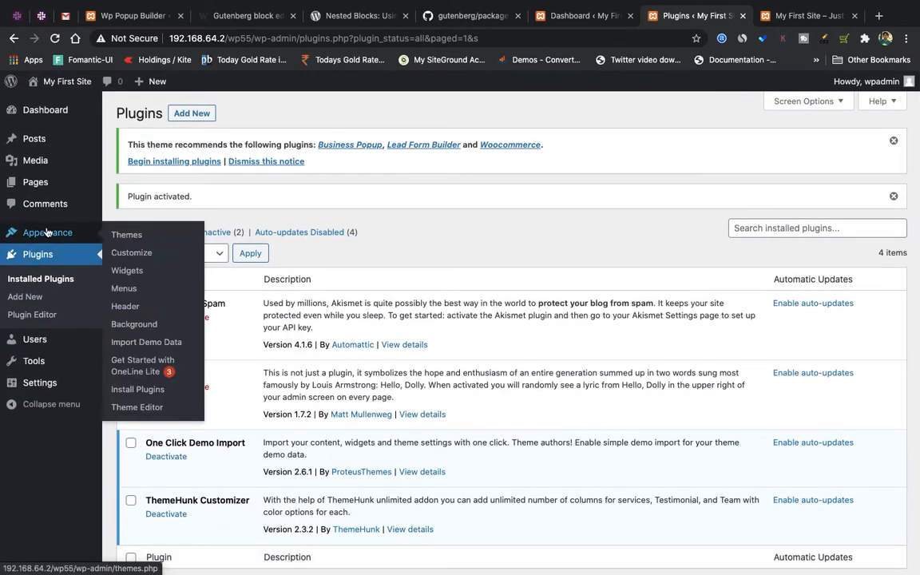
{"action": "left_click", "coordinate": [159, 394]}
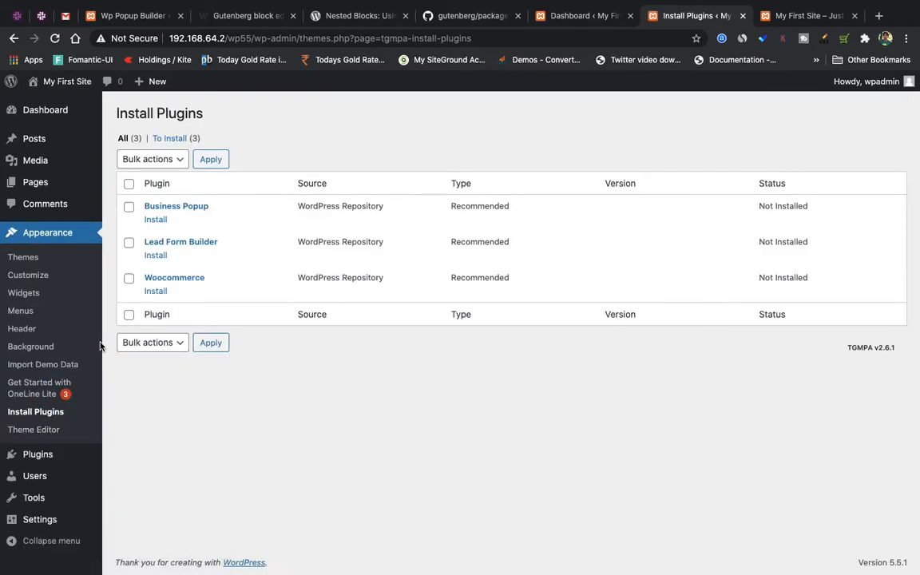
{"action": "left_click", "coordinate": [77, 375]}
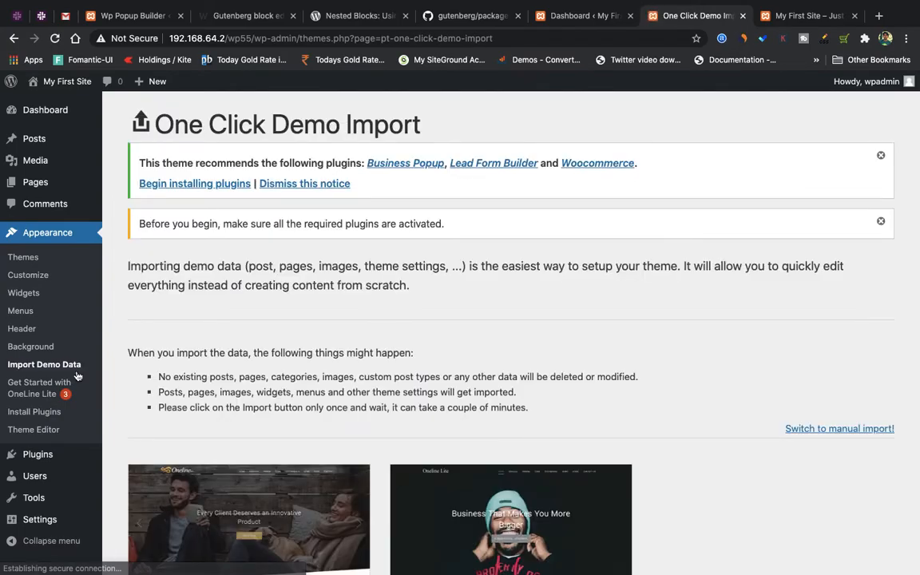
{"action": "scroll", "coordinate": [369, 421], "scroll_direction": "down", "scroll_amount": 3}
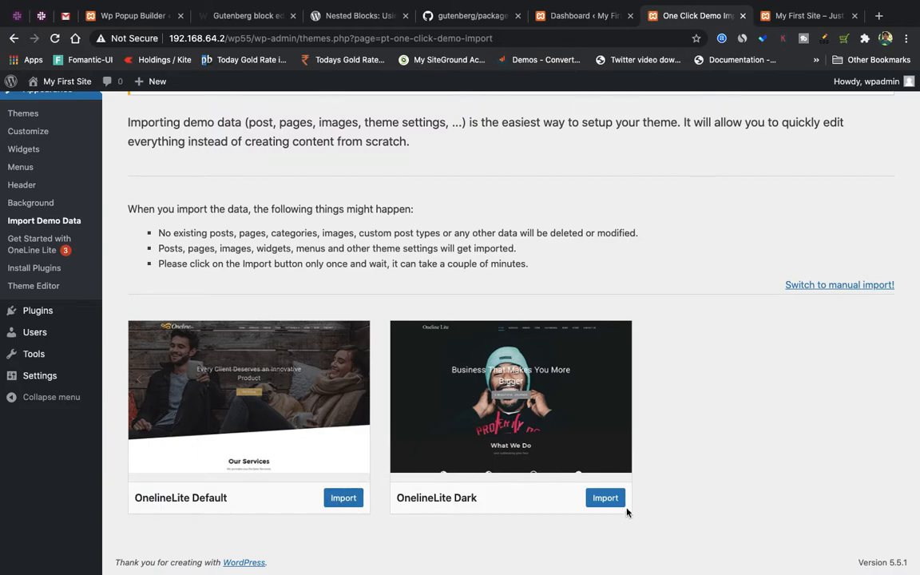
{"action": "left_click", "coordinate": [603, 497]}
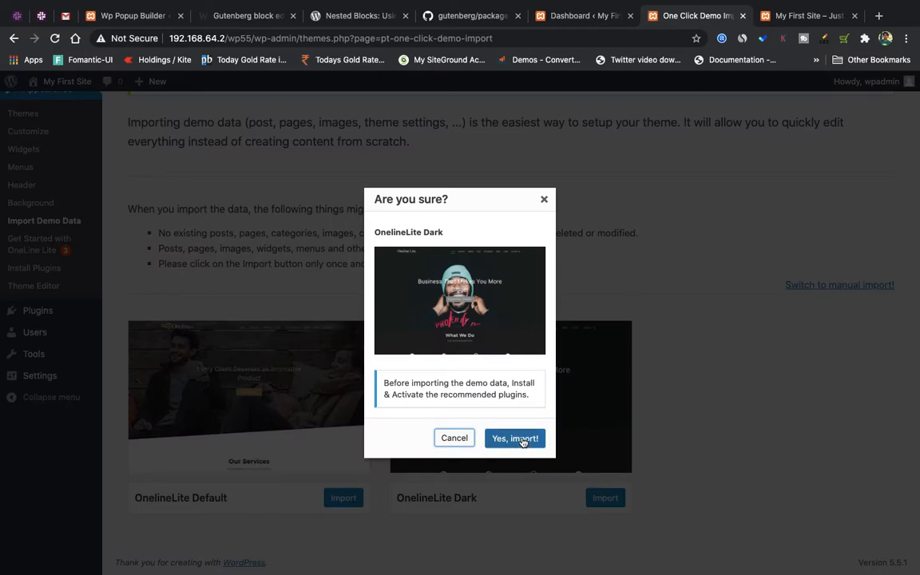
{"action": "left_click", "coordinate": [517, 438]}
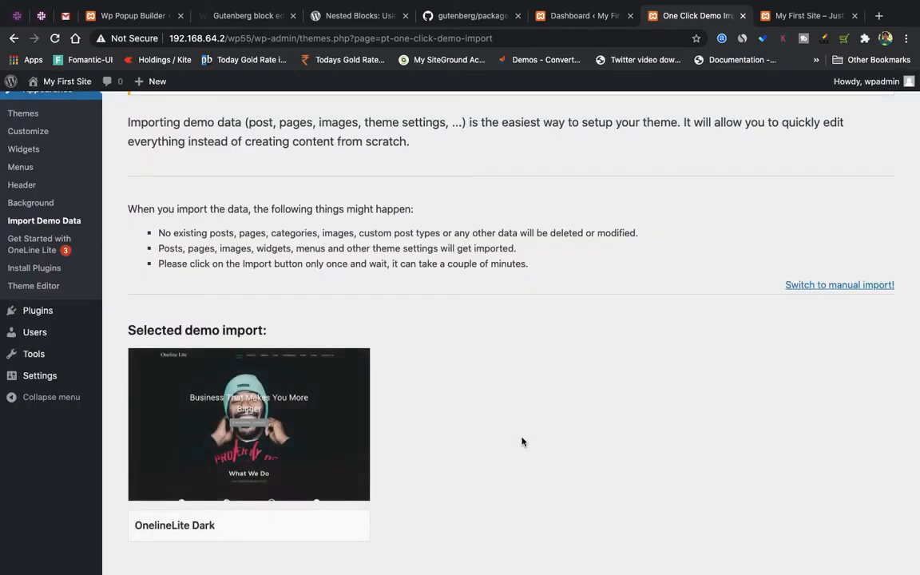
{"action": "scroll", "coordinate": [486, 441], "scroll_direction": "down", "scroll_amount": 2}
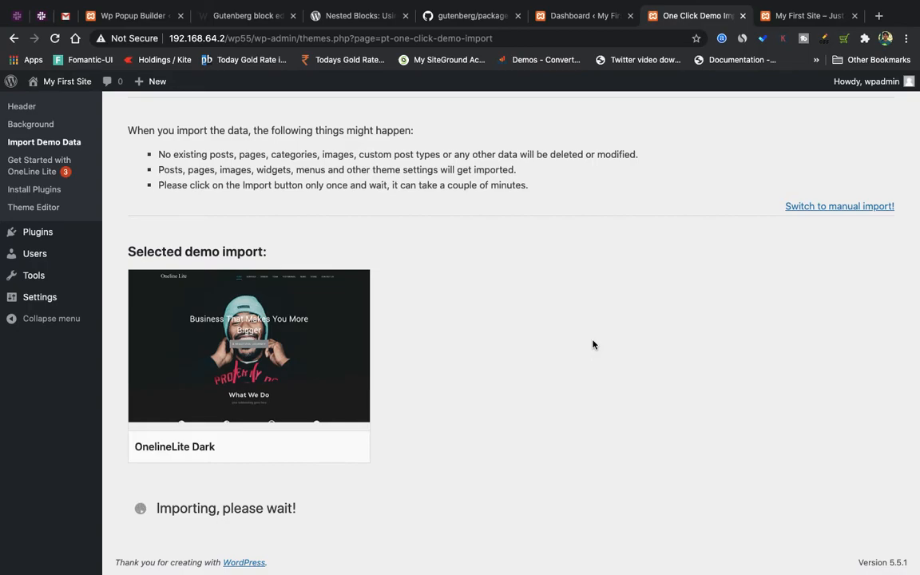
Step: Check that the demo import has finished, reload the site's front page and examine the imported homepage sections
{"action": "left_click", "coordinate": [799, 20]}
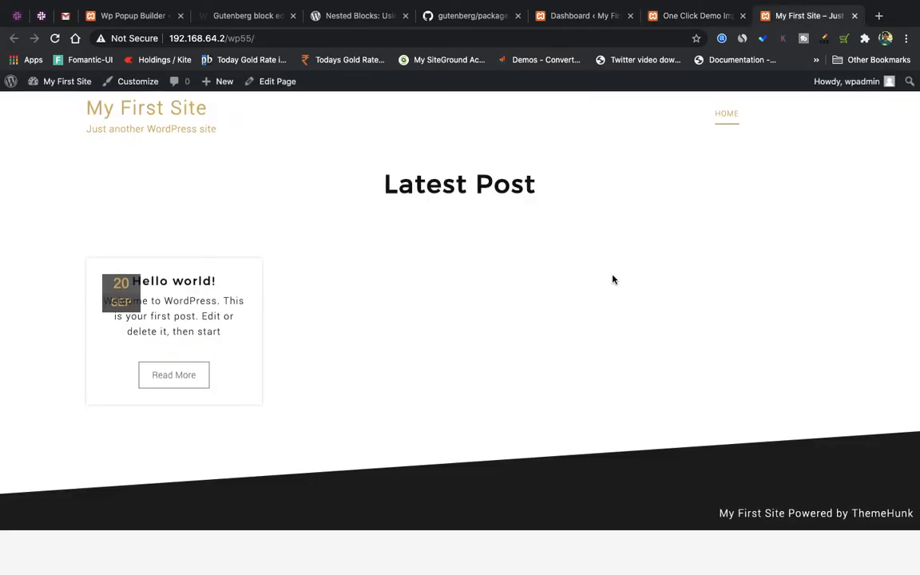
{"action": "left_click", "coordinate": [706, 18]}
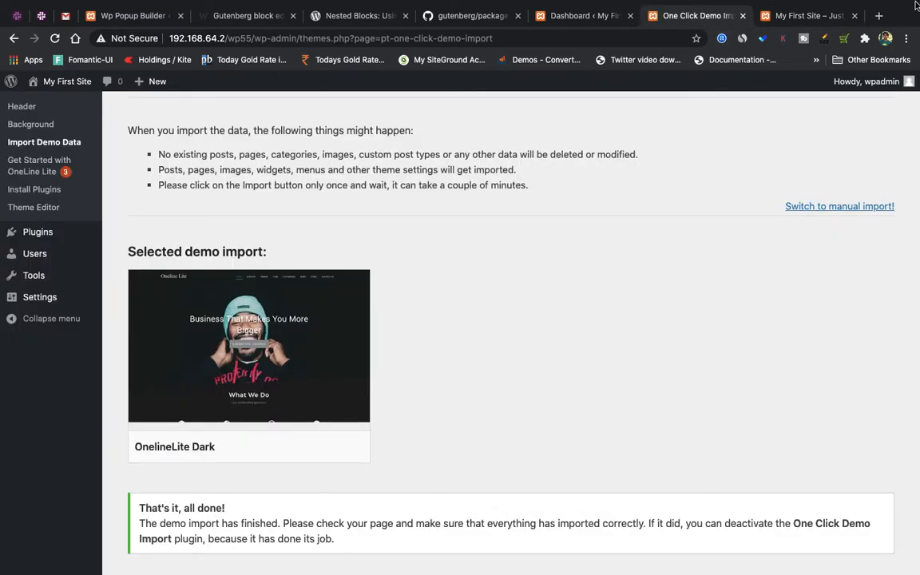
{"action": "left_click", "coordinate": [822, 15]}
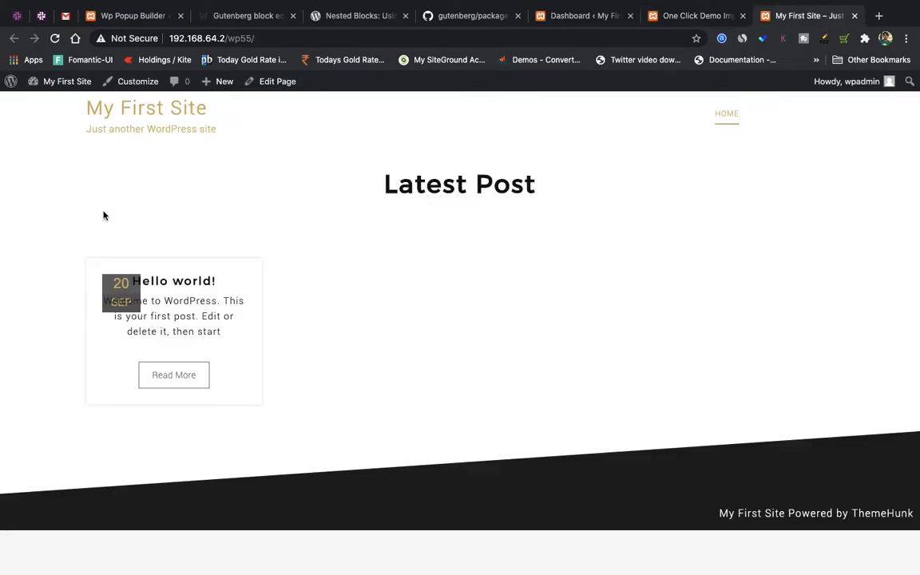
{"action": "left_click", "coordinate": [138, 118]}
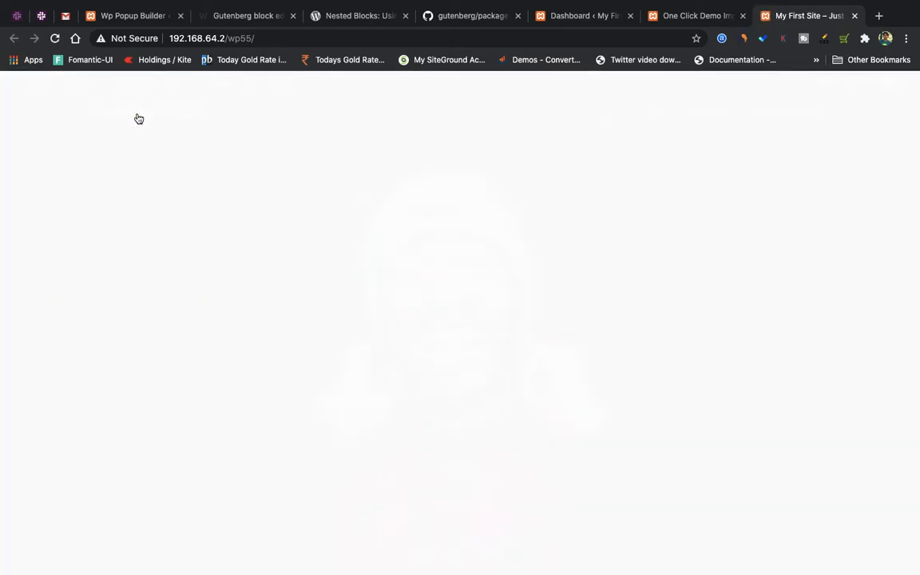
{"action": "scroll", "coordinate": [311, 321], "scroll_direction": "down", "scroll_amount": 4}
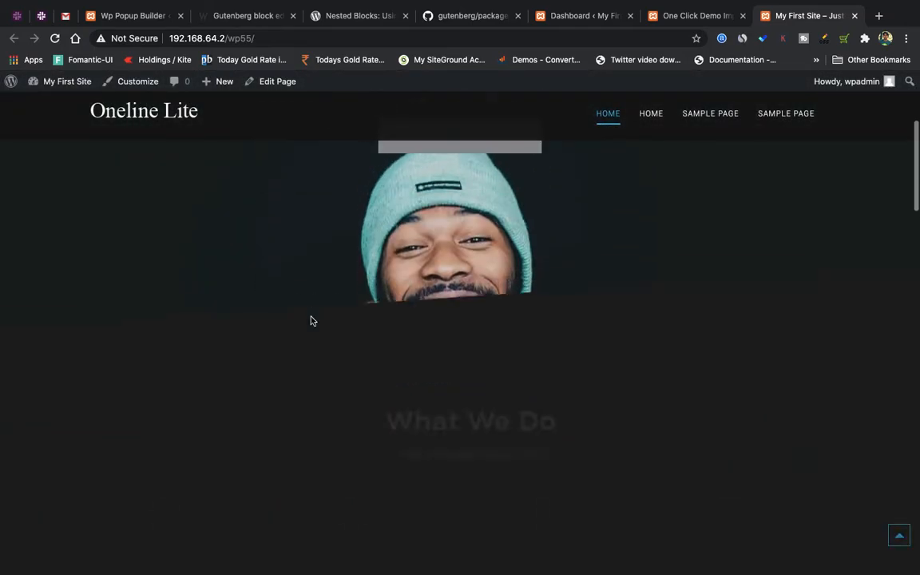
{"action": "scroll", "coordinate": [311, 320], "scroll_direction": "down", "scroll_amount": 15}
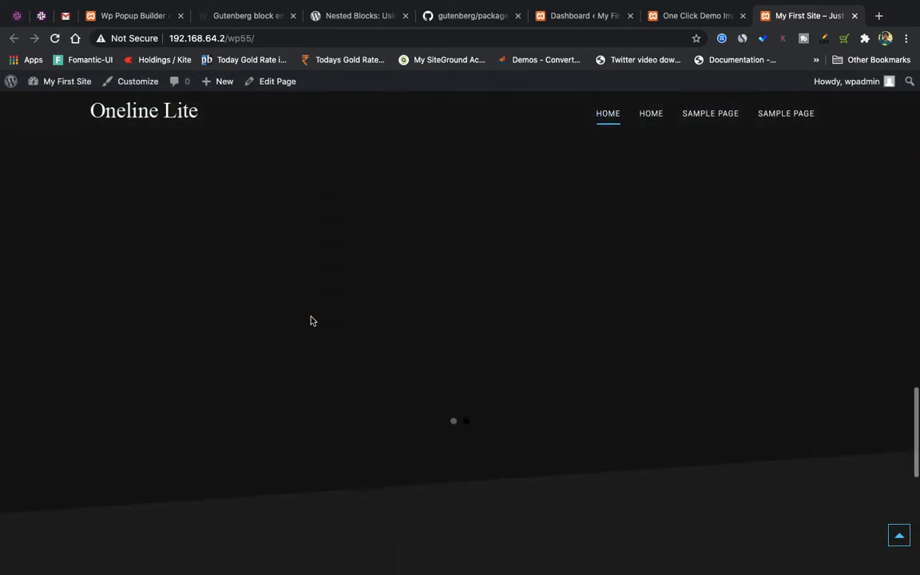
{"action": "scroll", "coordinate": [312, 320], "scroll_direction": "down", "scroll_amount": 6}
{"action": "scroll", "coordinate": [312, 320], "scroll_direction": "up", "scroll_amount": 4}
{"action": "scroll", "coordinate": [312, 320], "scroll_direction": "up", "scroll_amount": 20}
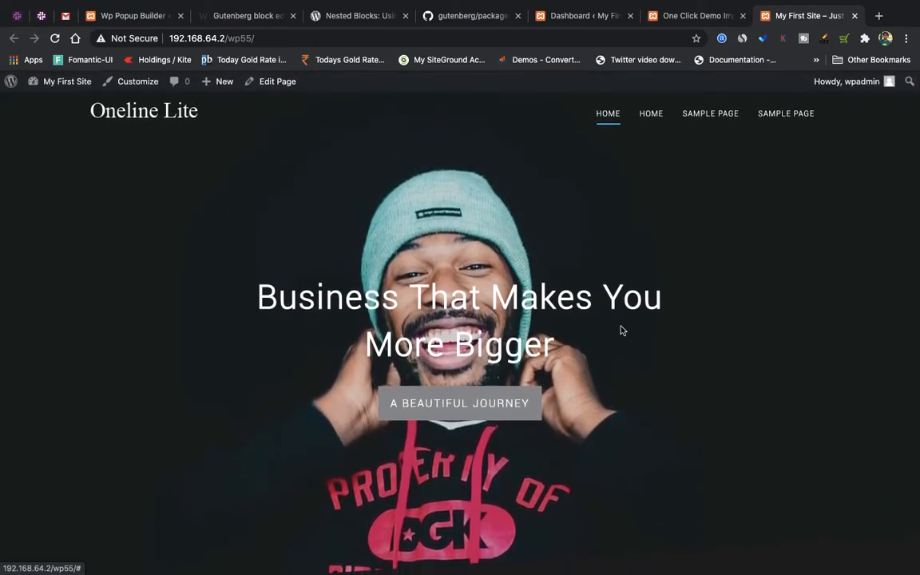
{"action": "scroll", "coordinate": [607, 336], "scroll_direction": "down", "scroll_amount": 8}
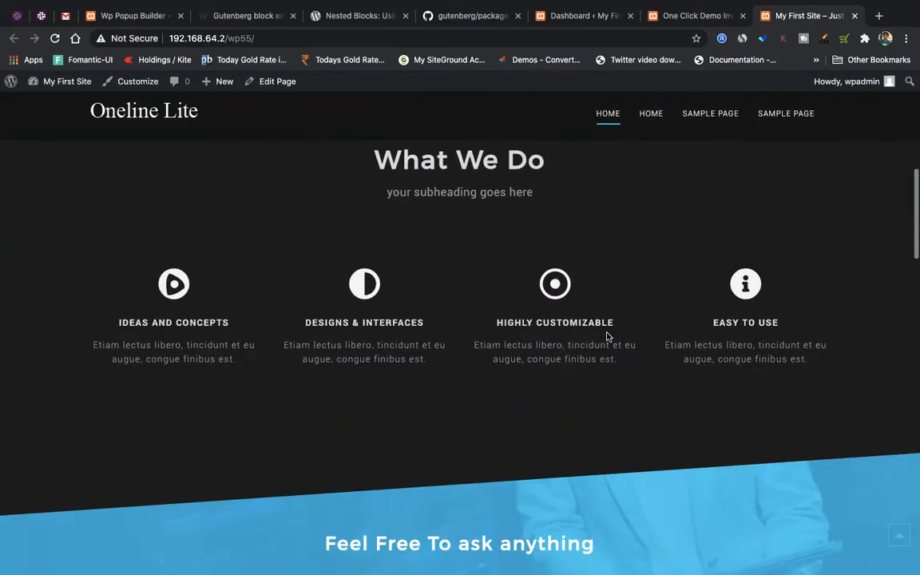
{"action": "scroll", "coordinate": [606, 336], "scroll_direction": "down", "scroll_amount": 10}
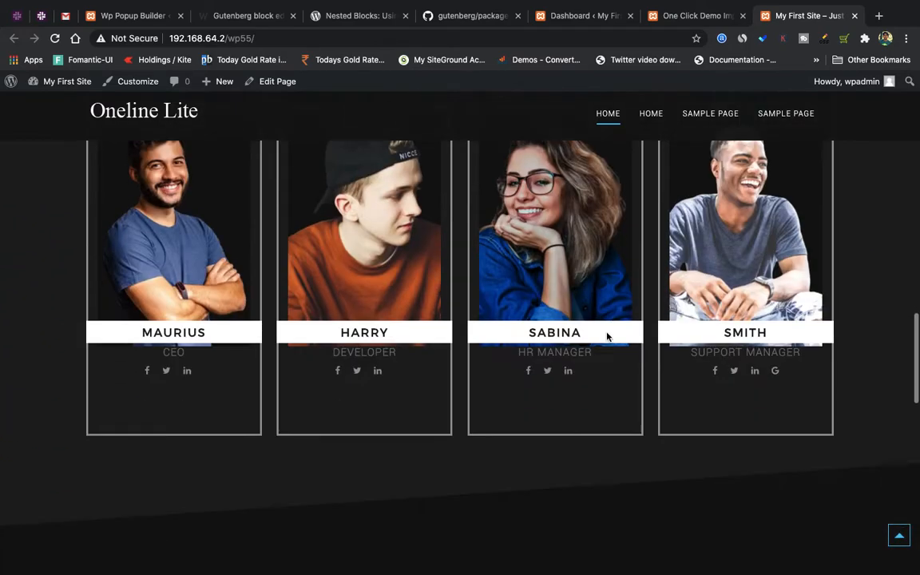
{"action": "scroll", "coordinate": [607, 334], "scroll_direction": "up", "scroll_amount": 15}
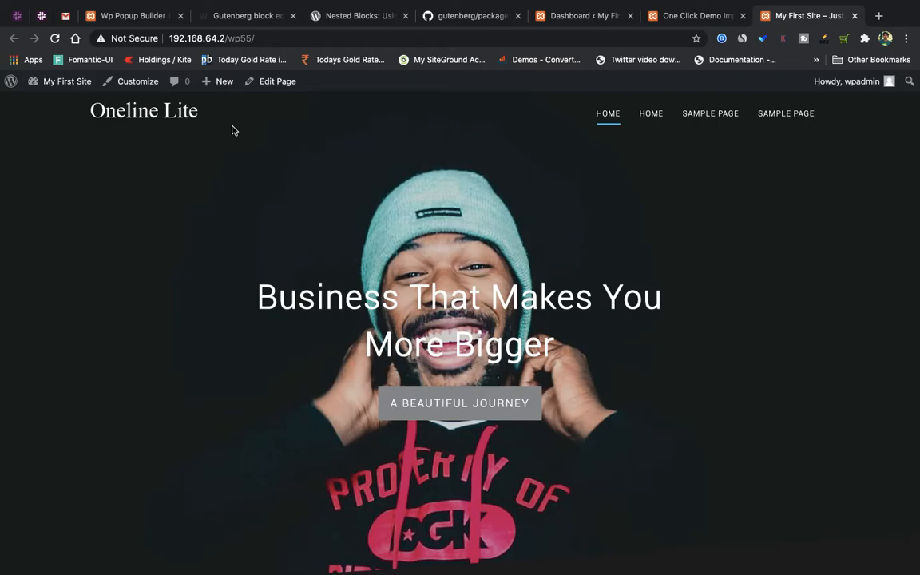
Step: Open the front page in the Customizer and inspect the first slider's heading, button text and button link fields
{"action": "left_click", "coordinate": [147, 89]}
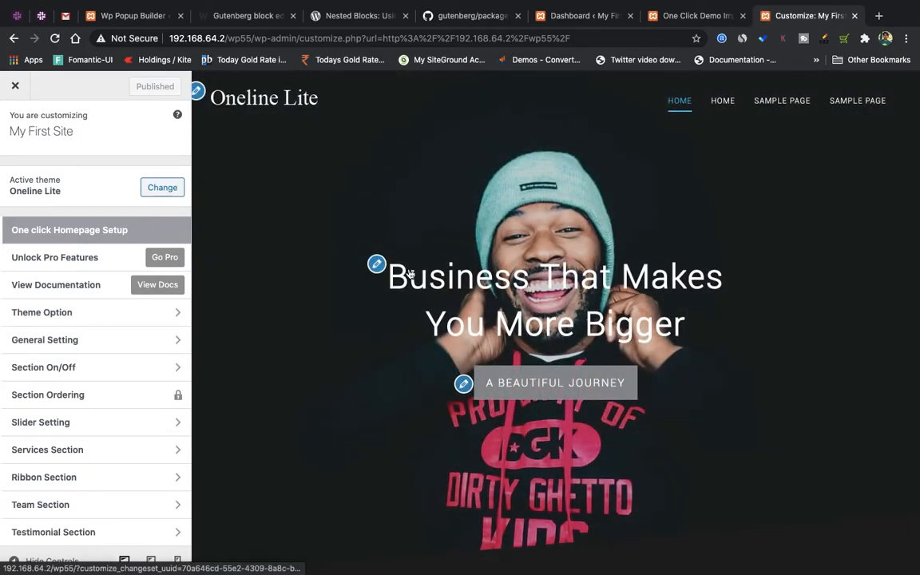
{"action": "left_click", "coordinate": [377, 267]}
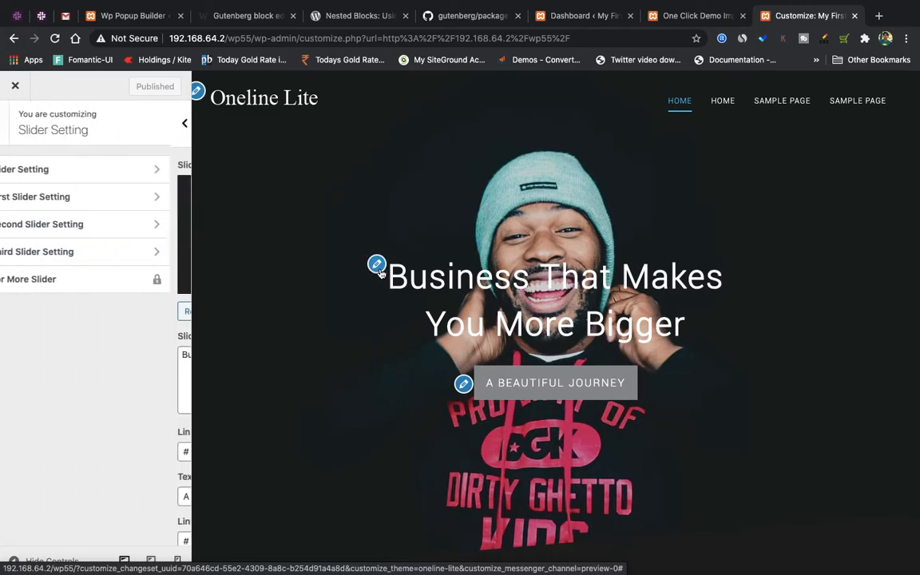
{"action": "double_click", "coordinate": [157, 354]}
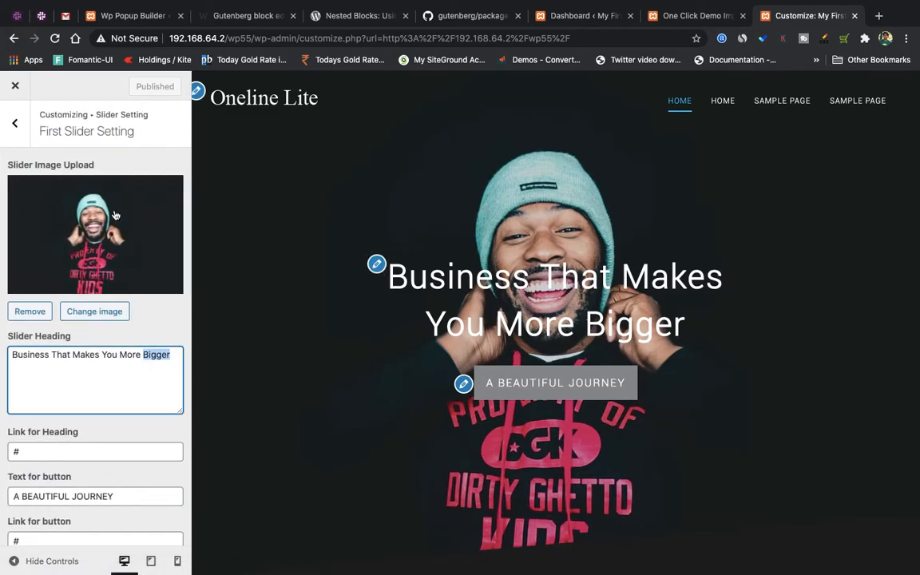
{"action": "scroll", "coordinate": [129, 448], "scroll_direction": "down", "scroll_amount": 1}
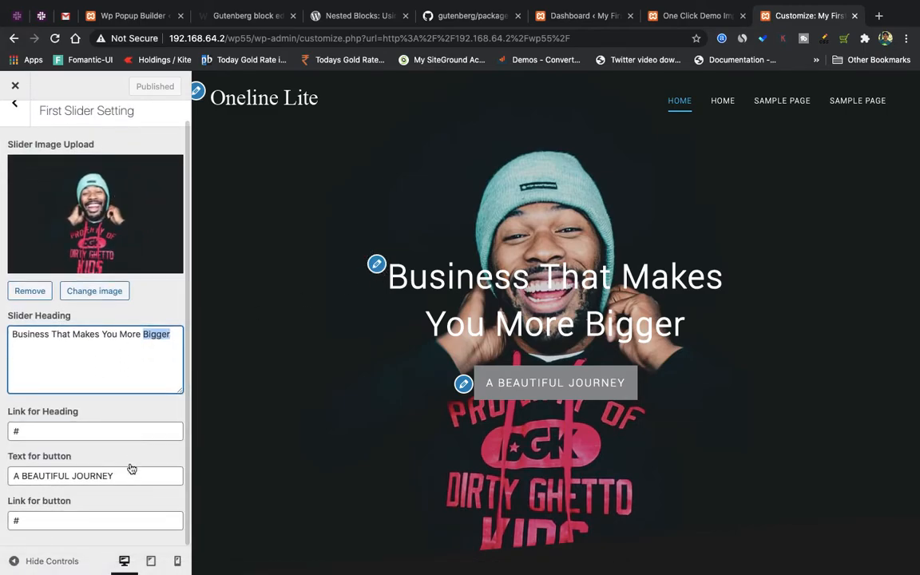
{"action": "triple_click", "coordinate": [130, 477]}
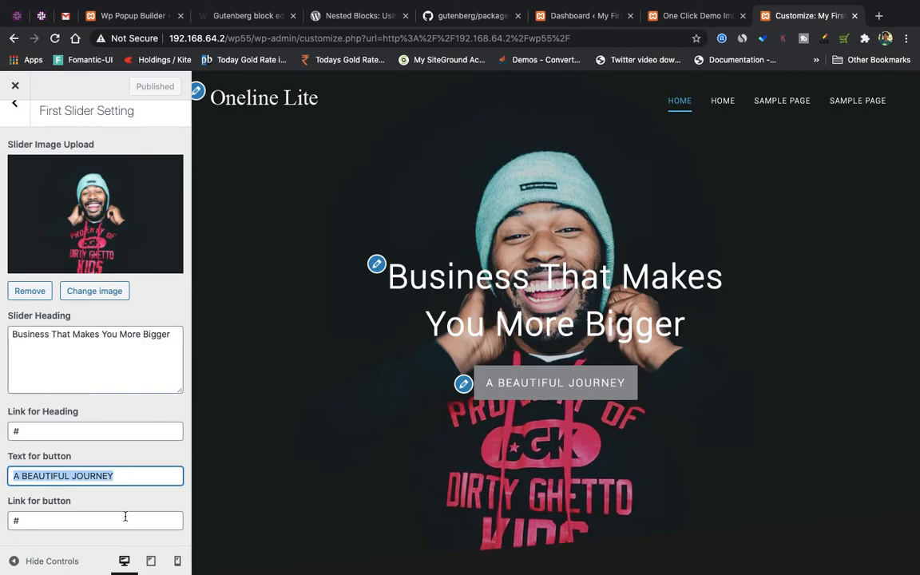
{"action": "triple_click", "coordinate": [125, 517]}
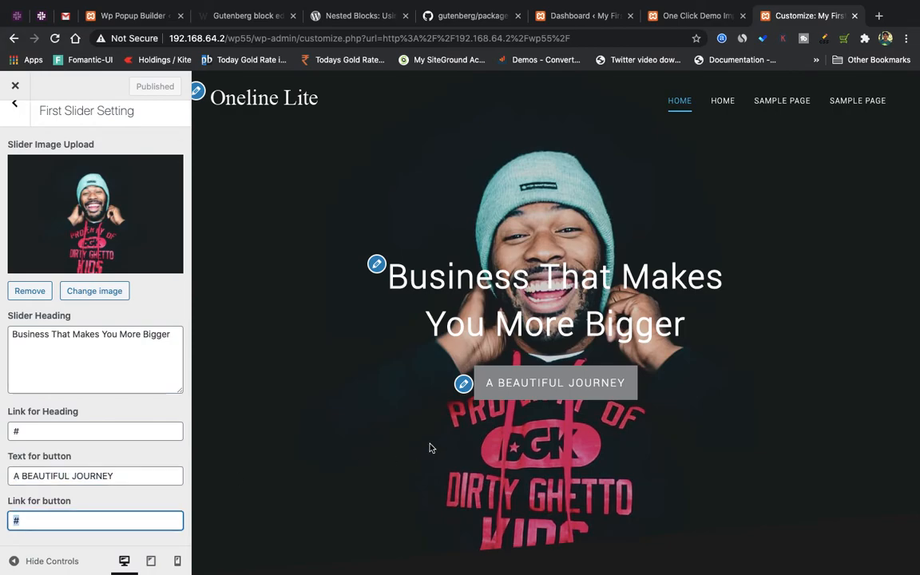
{"action": "key", "text": "shift+Tab"}
Step: Open the "What We Do" heading and subheading settings from the preview, then return to the main Customizer list and review its sections
{"action": "scroll", "coordinate": [378, 453], "scroll_direction": "down", "scroll_amount": 3}
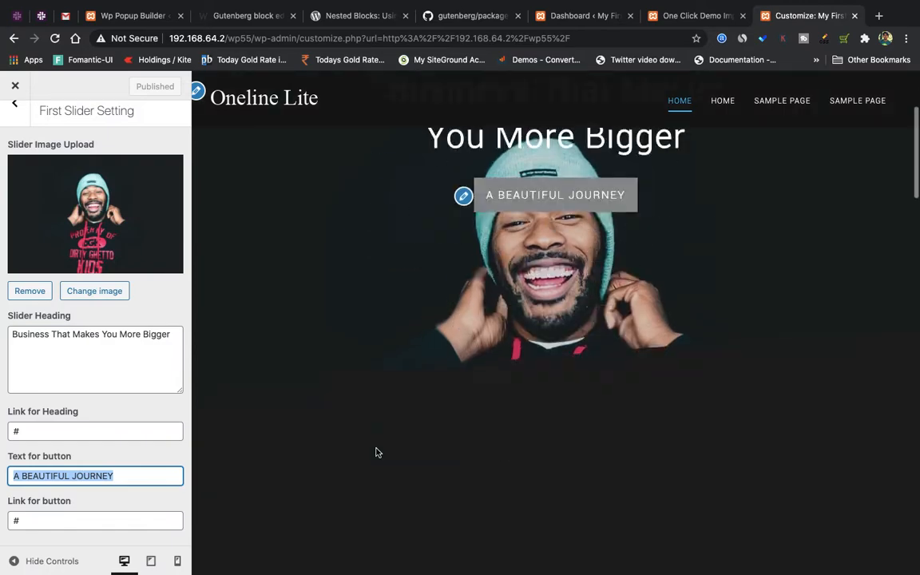
{"action": "scroll", "coordinate": [378, 452], "scroll_direction": "down", "scroll_amount": 3}
{"action": "left_click", "coordinate": [461, 162]}
{"action": "left_click", "coordinate": [474, 197]}
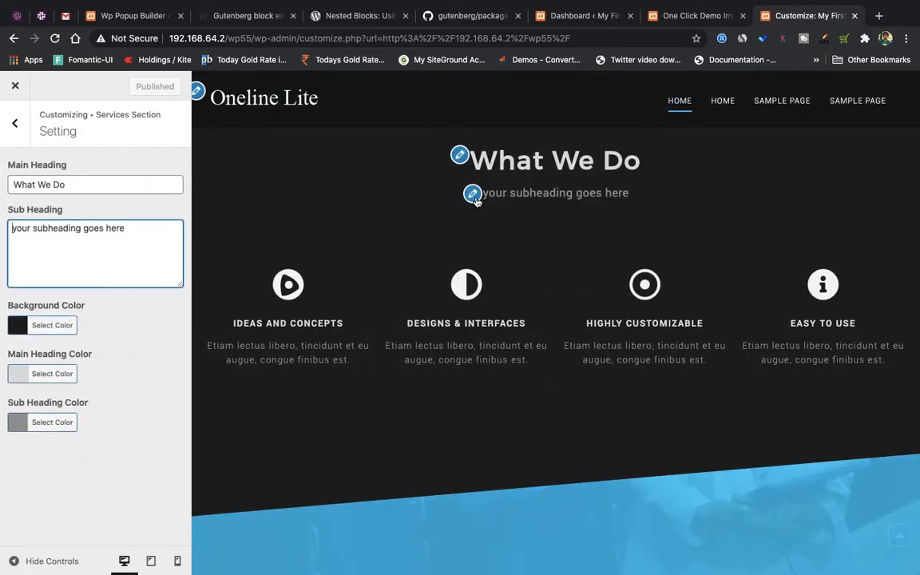
{"action": "left_click", "coordinate": [15, 121]}
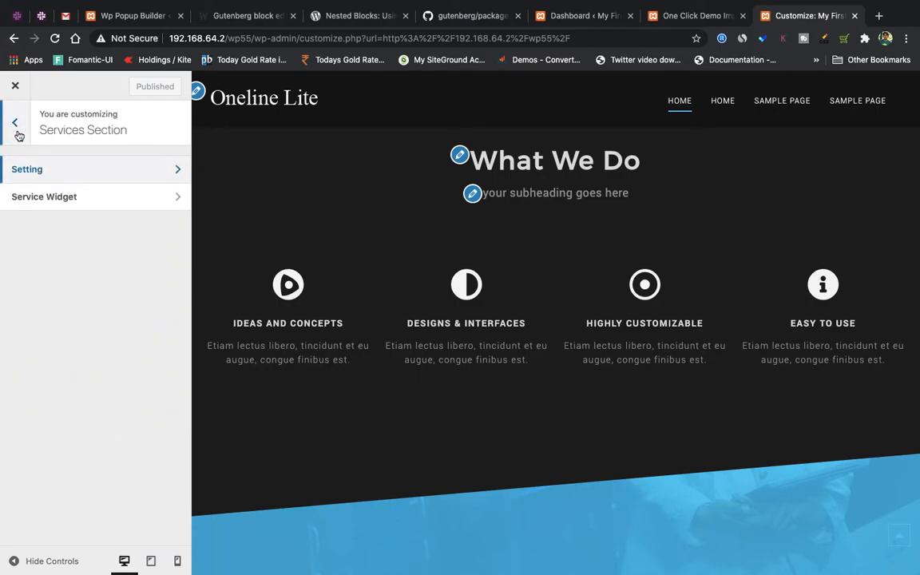
{"action": "left_click", "coordinate": [18, 129]}
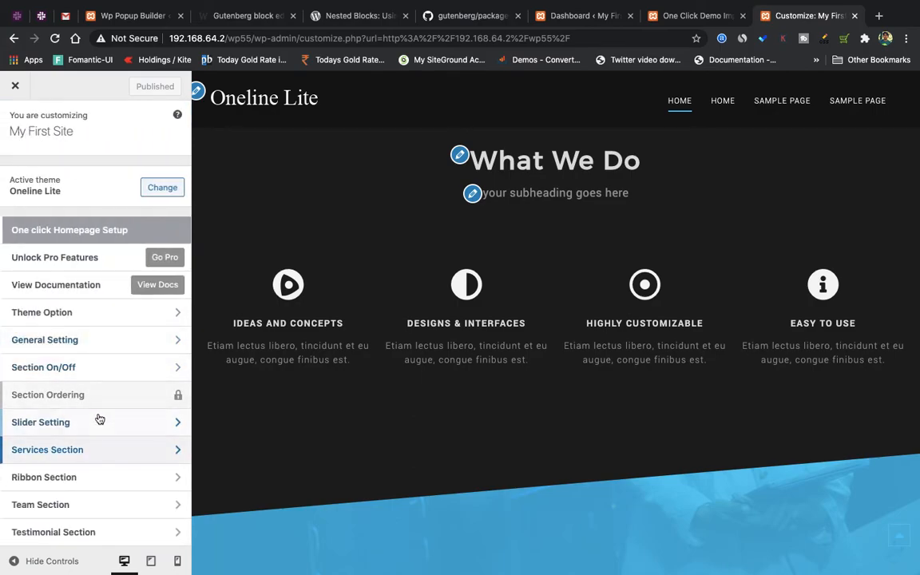
{"action": "scroll", "coordinate": [97, 419], "scroll_direction": "down", "scroll_amount": 1}
{"action": "scroll", "coordinate": [99, 417], "scroll_direction": "down", "scroll_amount": 1}
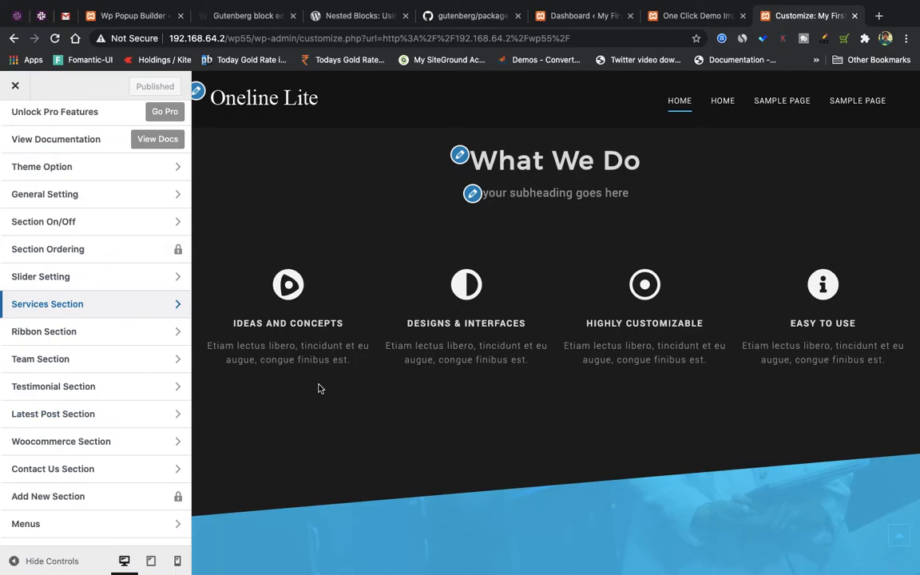
Step: Examine the homepage sections in the Customizer preview, from the services area through the team and News posts and back to the slider
{"action": "scroll", "coordinate": [319, 386], "scroll_direction": "down", "scroll_amount": 5}
{"action": "scroll", "coordinate": [319, 388], "scroll_direction": "down", "scroll_amount": 10}
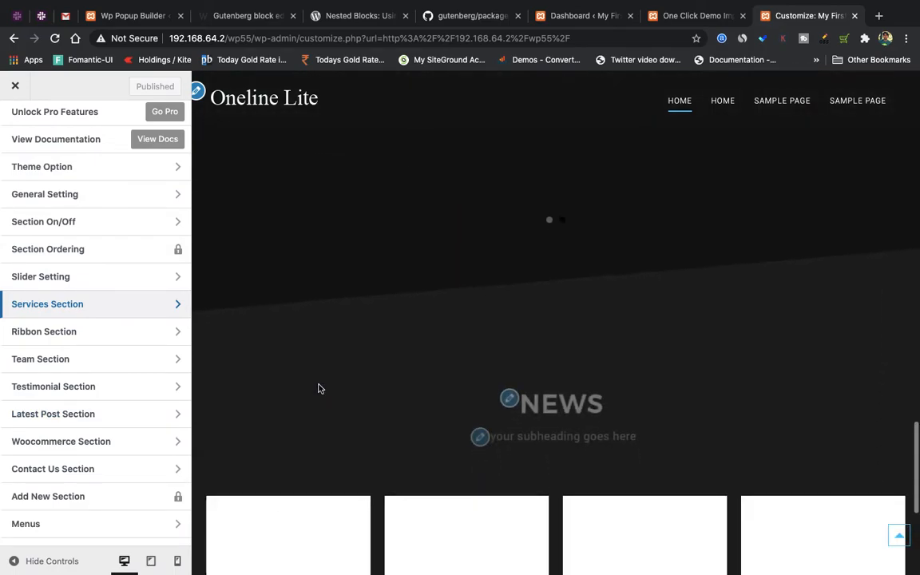
{"action": "scroll", "coordinate": [318, 388], "scroll_direction": "up", "scroll_amount": 3}
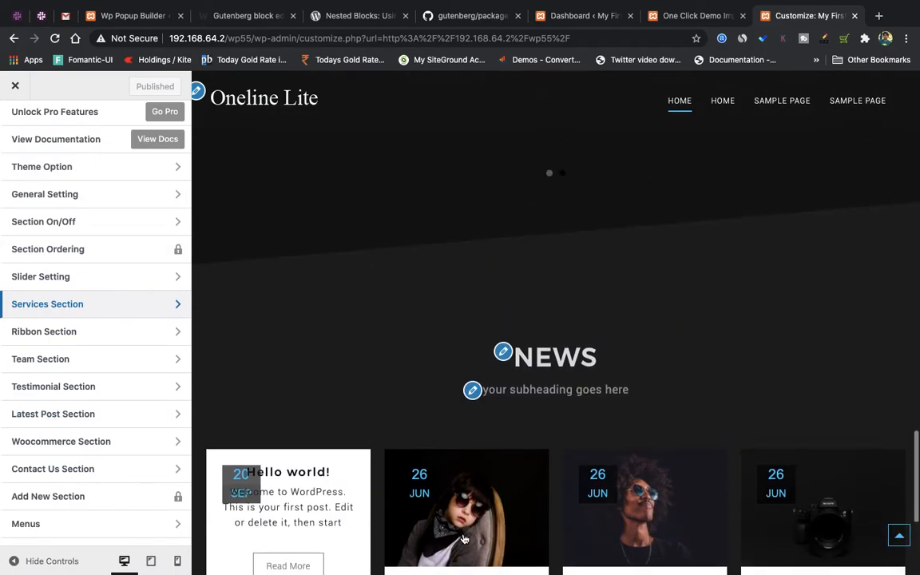
{"action": "scroll", "coordinate": [465, 539], "scroll_direction": "down", "scroll_amount": 1}
{"action": "scroll", "coordinate": [464, 540], "scroll_direction": "down", "scroll_amount": 2}
{"action": "scroll", "coordinate": [463, 539], "scroll_direction": "up", "scroll_amount": 8}
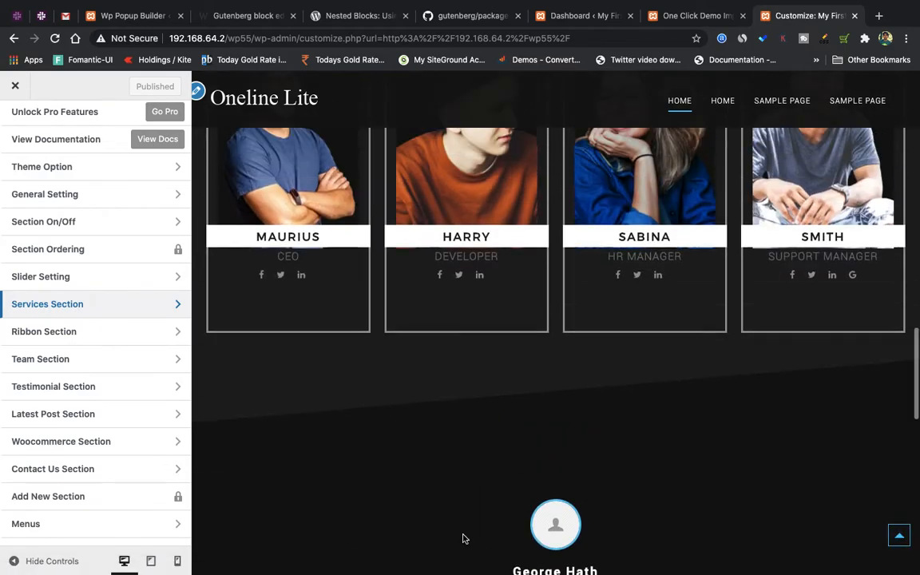
{"action": "scroll", "coordinate": [462, 539], "scroll_direction": "up", "scroll_amount": 12}
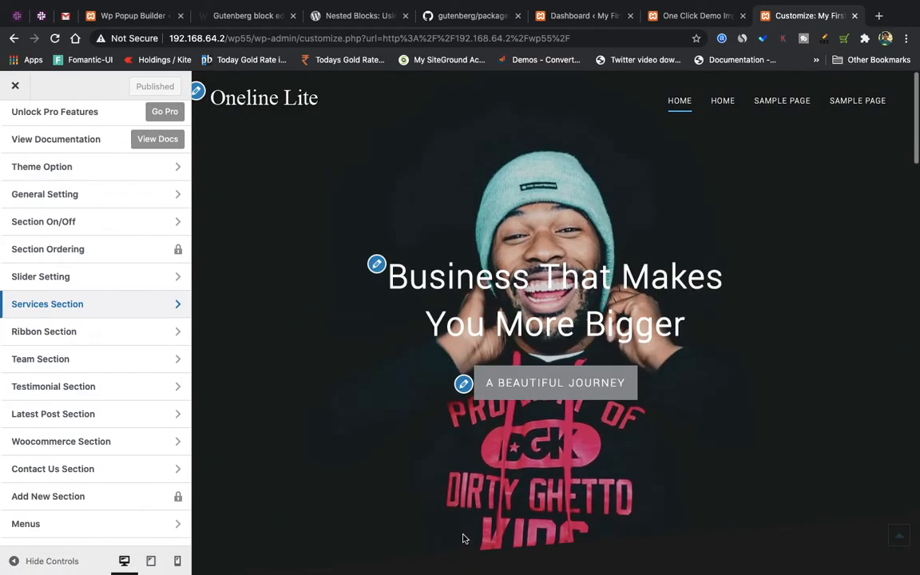
{"action": "left_click", "coordinate": [682, 17]}
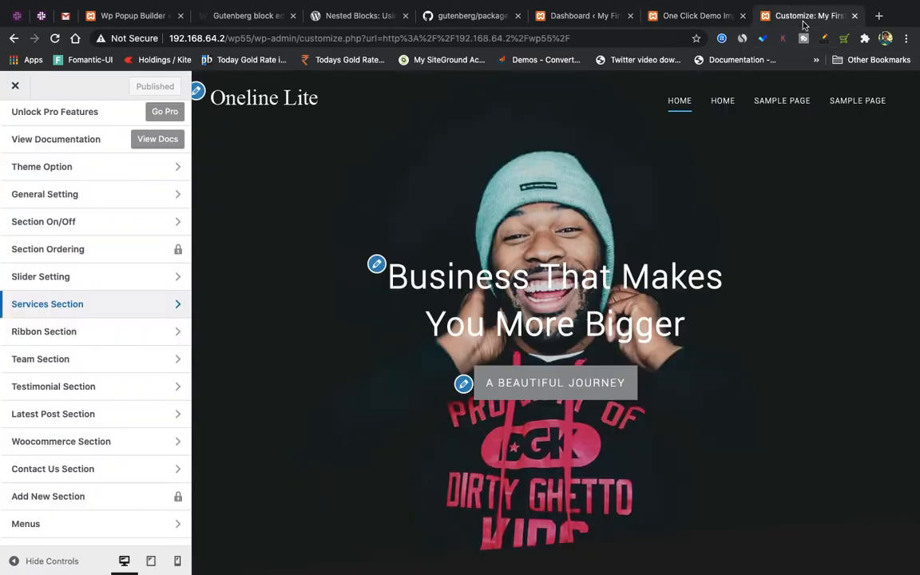
{"action": "left_click", "coordinate": [767, 16]}
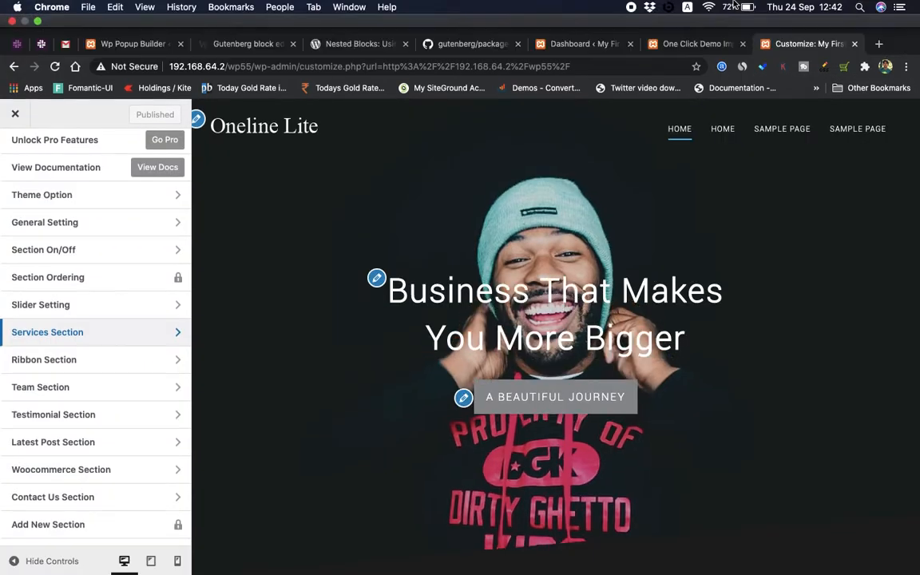
{"action": "left_click", "coordinate": [713, 42]}
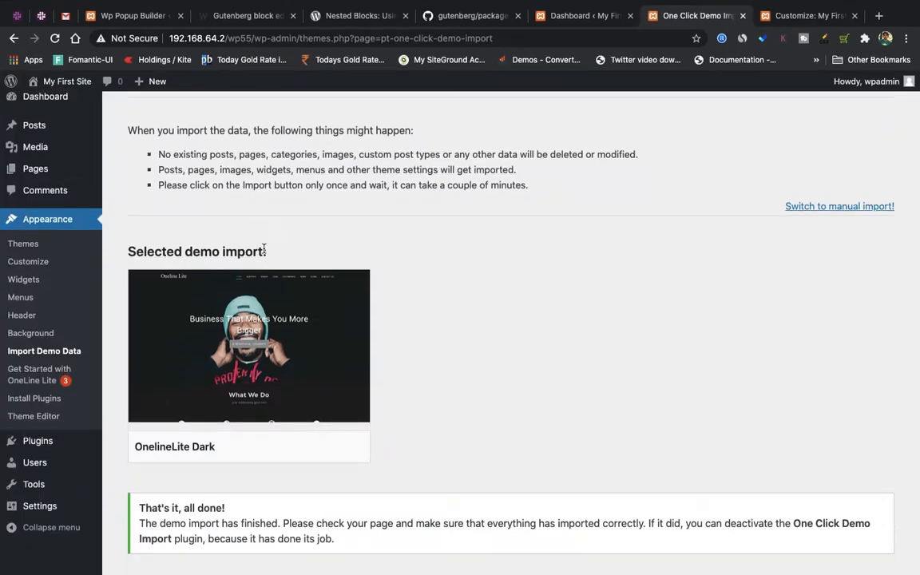
{"action": "scroll", "coordinate": [42, 297], "scroll_direction": "down", "scroll_amount": 3}
{"action": "mouse_move", "coordinate": [39, 241]}
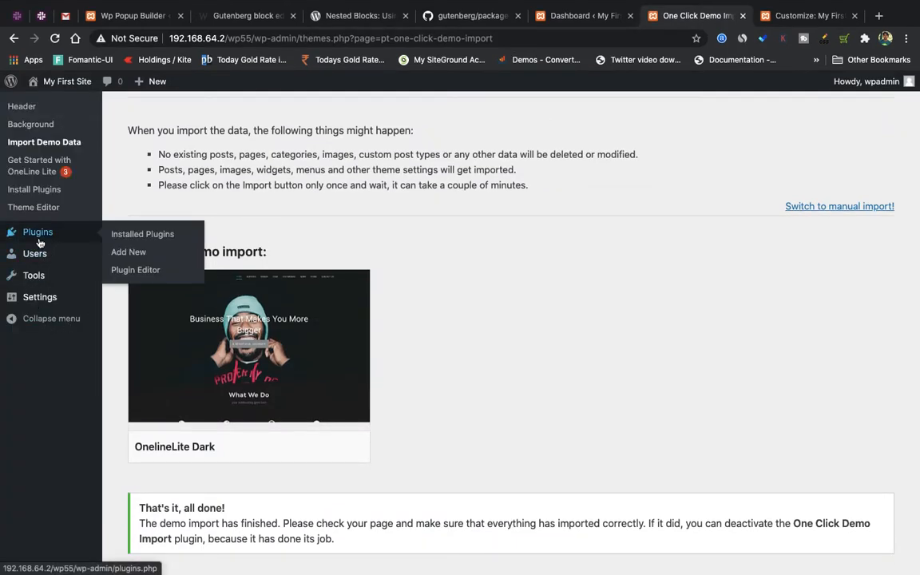
{"action": "left_click", "coordinate": [814, 18]}
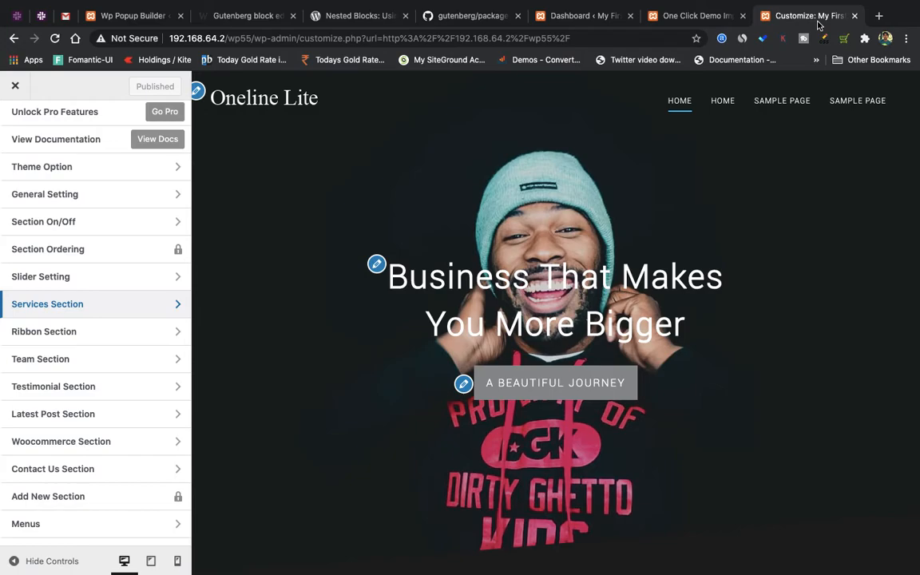
Step: Review the preview down to its footer, close the Customizer and look through the live front page to its end
{"action": "scroll", "coordinate": [658, 261], "scroll_direction": "down", "scroll_amount": 10}
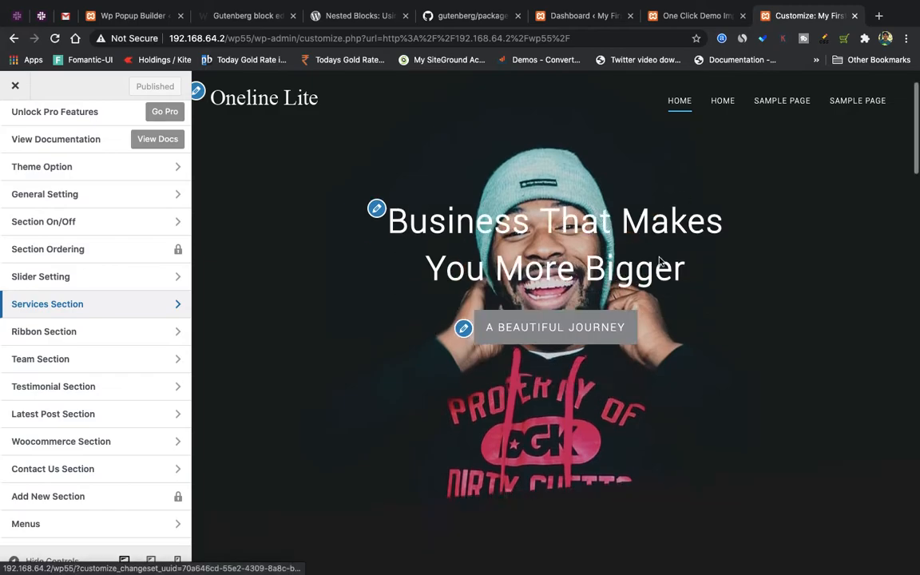
{"action": "scroll", "coordinate": [659, 261], "scroll_direction": "down", "scroll_amount": 4}
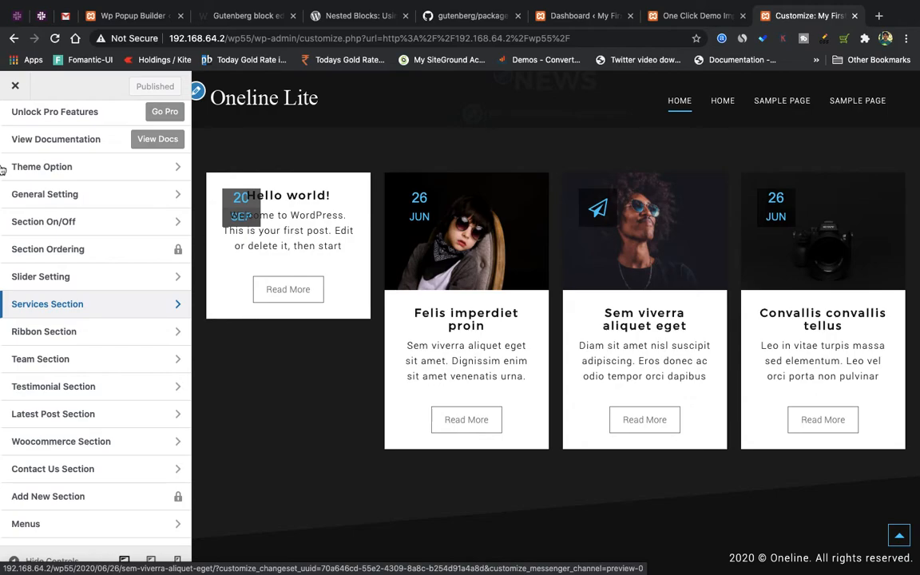
{"action": "left_click", "coordinate": [14, 84]}
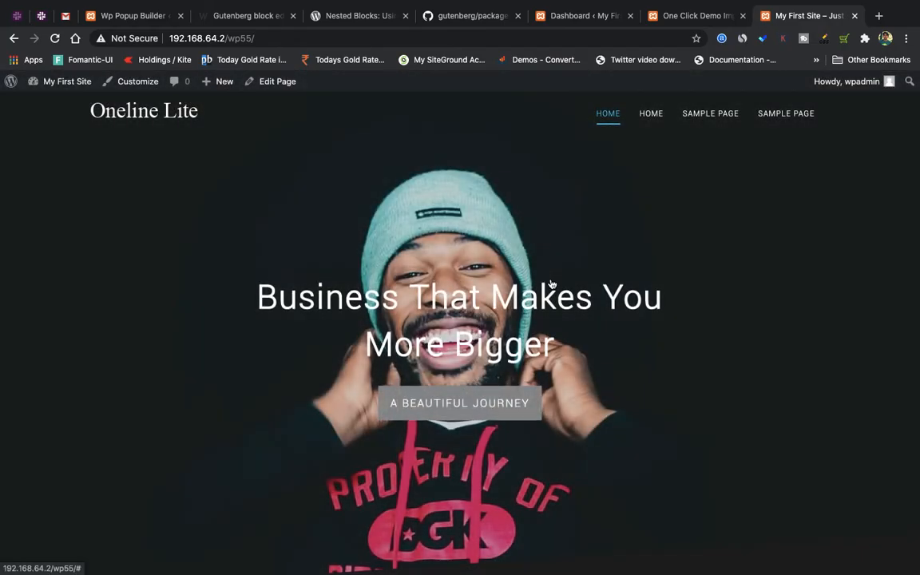
{"action": "scroll", "coordinate": [550, 281], "scroll_direction": "down", "scroll_amount": 15}
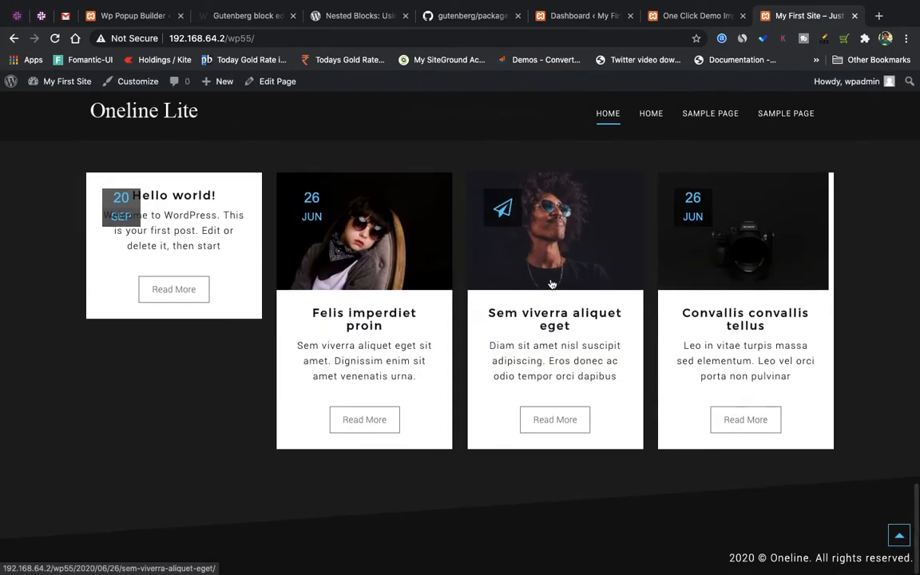
Step: Return to the site's admin area, open the installed plugins list and go to the page for adding new plugins
{"action": "left_click", "coordinate": [702, 19]}
{"action": "mouse_move", "coordinate": [84, 238]}
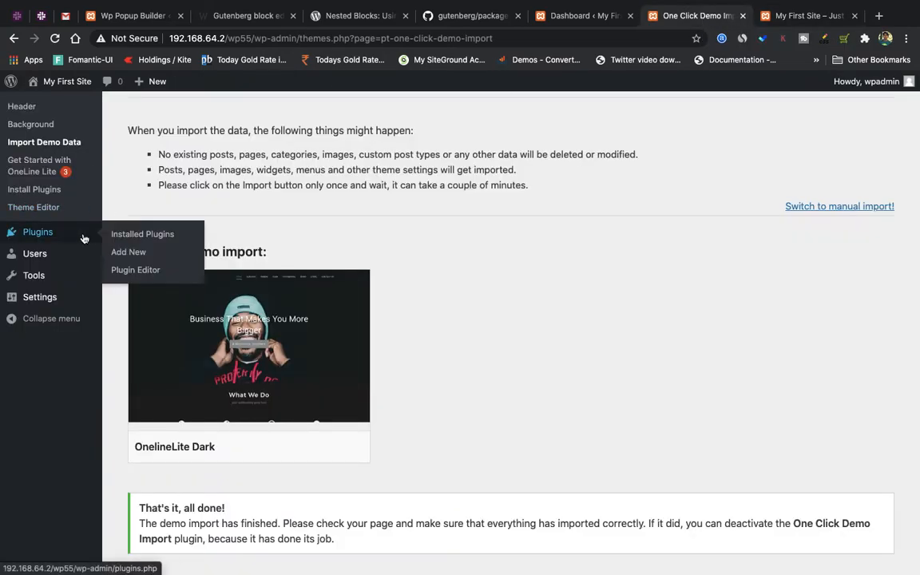
{"action": "left_click", "coordinate": [142, 236]}
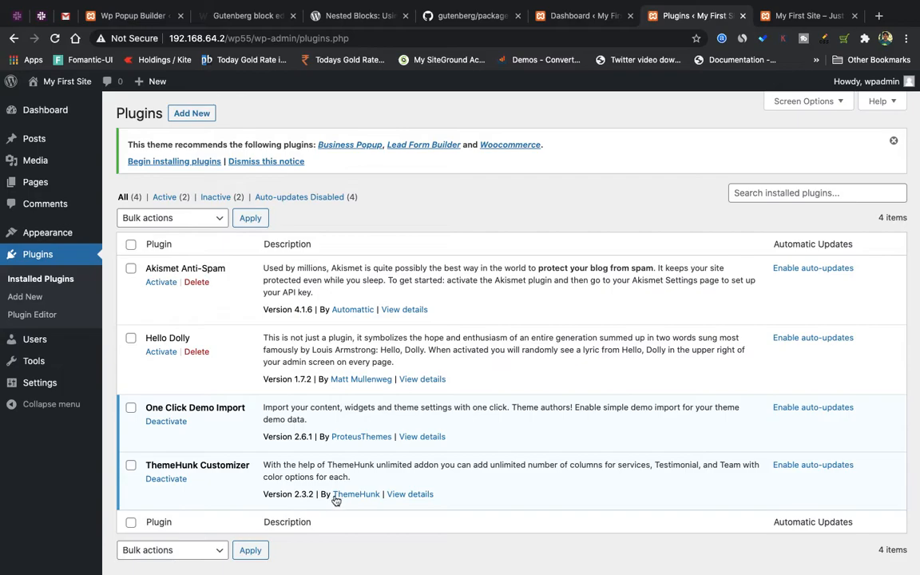
{"action": "left_click", "coordinate": [194, 115]}
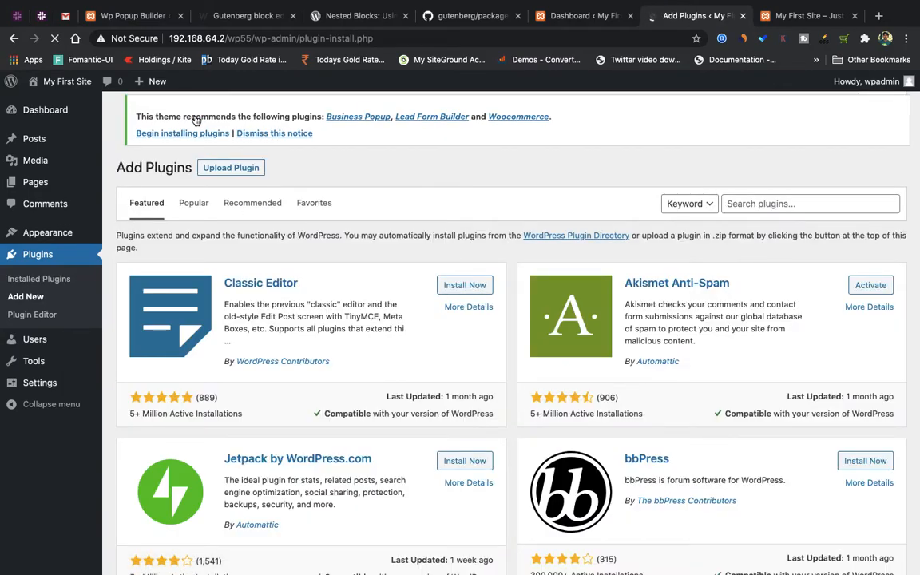
Step: Search the plugin directory for "contact form" and look through the resulting plugins
{"action": "left_click", "coordinate": [768, 200]}
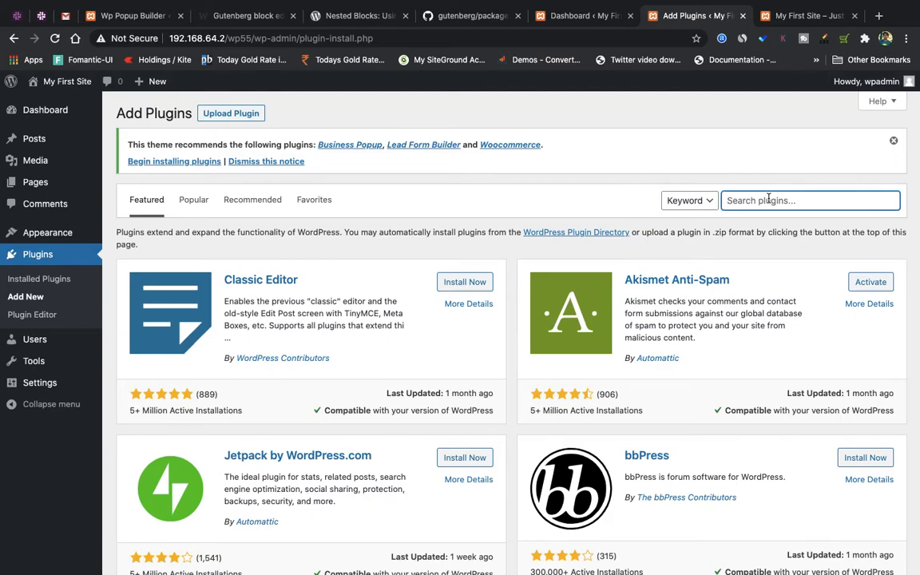
{"action": "type", "text": "co"}
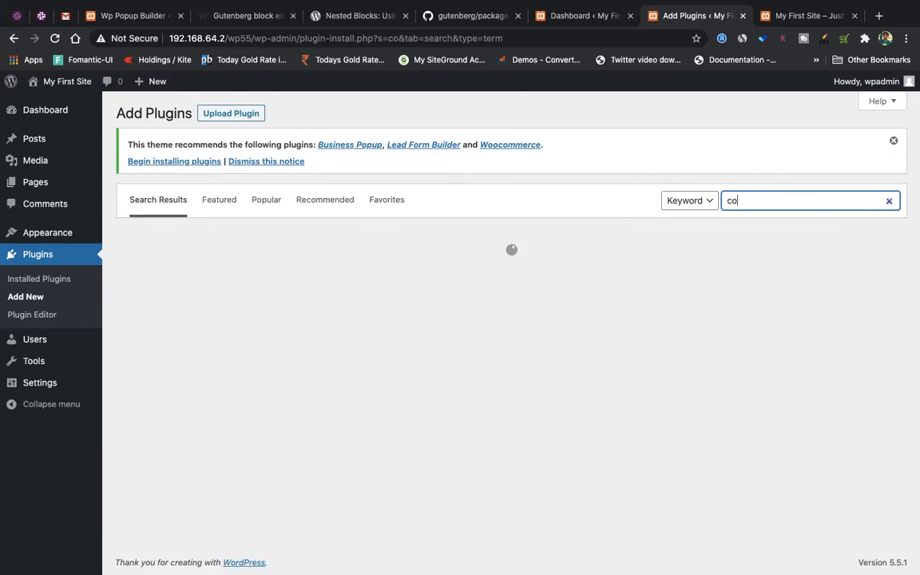
{"action": "type", "text": "ntac form"}
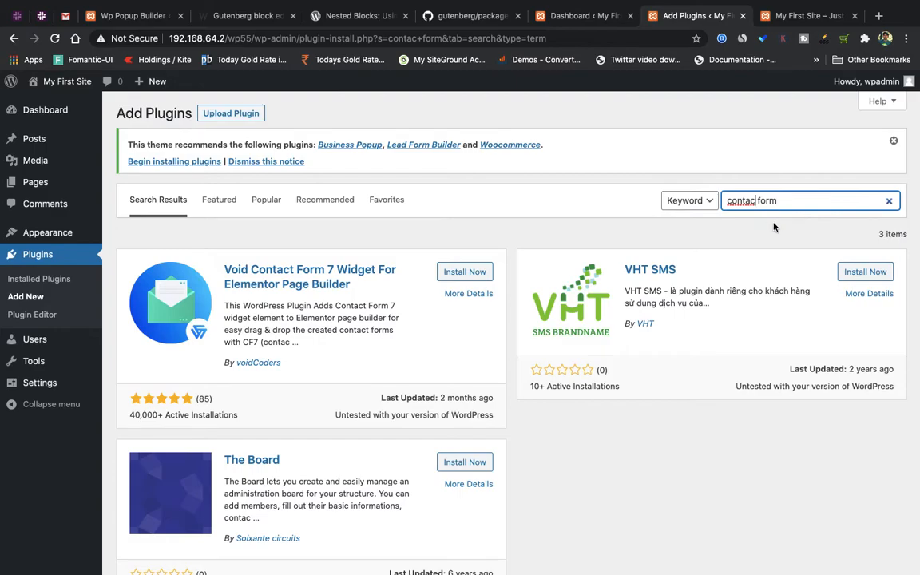
{"action": "type", "text": "t"}
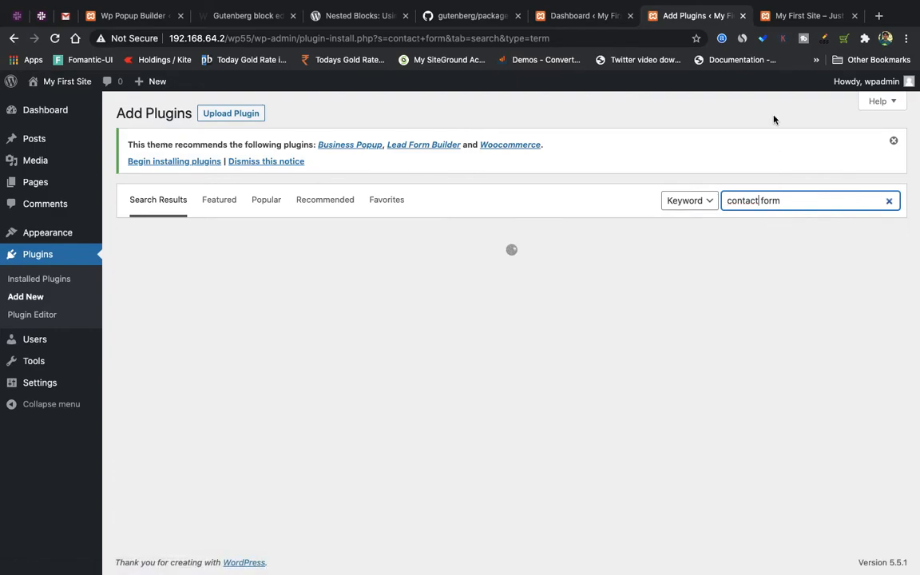
{"action": "scroll", "coordinate": [615, 421], "scroll_direction": "down", "scroll_amount": 10}
{"action": "scroll", "coordinate": [615, 420], "scroll_direction": "down", "scroll_amount": 15}
{"action": "scroll", "coordinate": [615, 420], "scroll_direction": "down", "scroll_amount": 10}
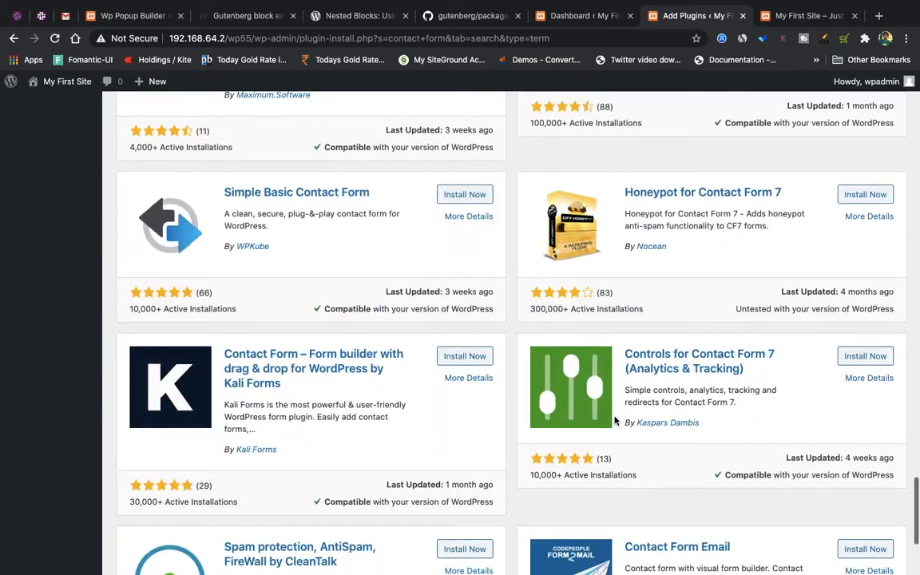
{"action": "scroll", "coordinate": [615, 421], "scroll_direction": "down", "scroll_amount": 5}
{"action": "scroll", "coordinate": [744, 221], "scroll_direction": "up", "scroll_amount": 20}
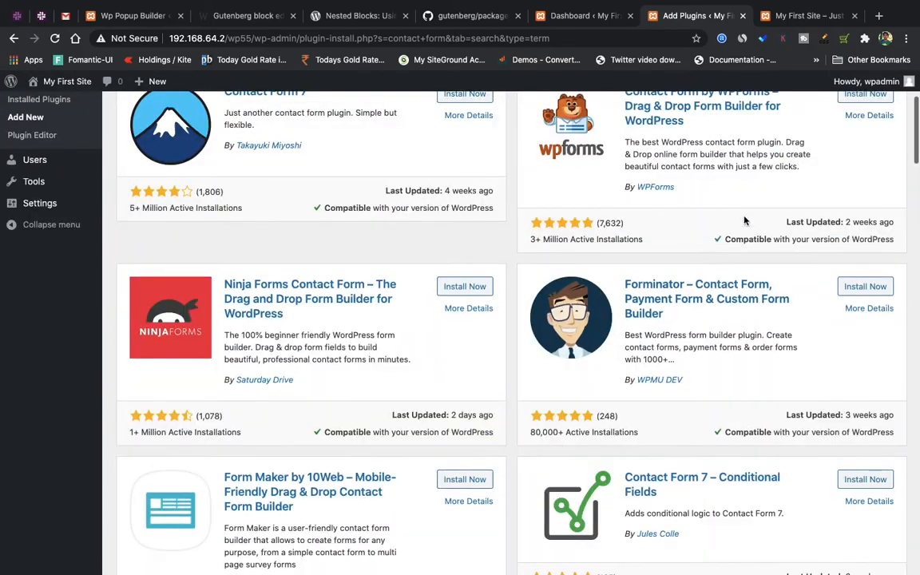
Step: Search the plugin directory for "lead form" and install ThemeHunk's Contact Form & Lead Form Elementor Builder plugin
{"action": "scroll", "coordinate": [744, 220], "scroll_direction": "up", "scroll_amount": 4}
{"action": "double_click", "coordinate": [741, 201]}
{"action": "type", "text": "lead form"}
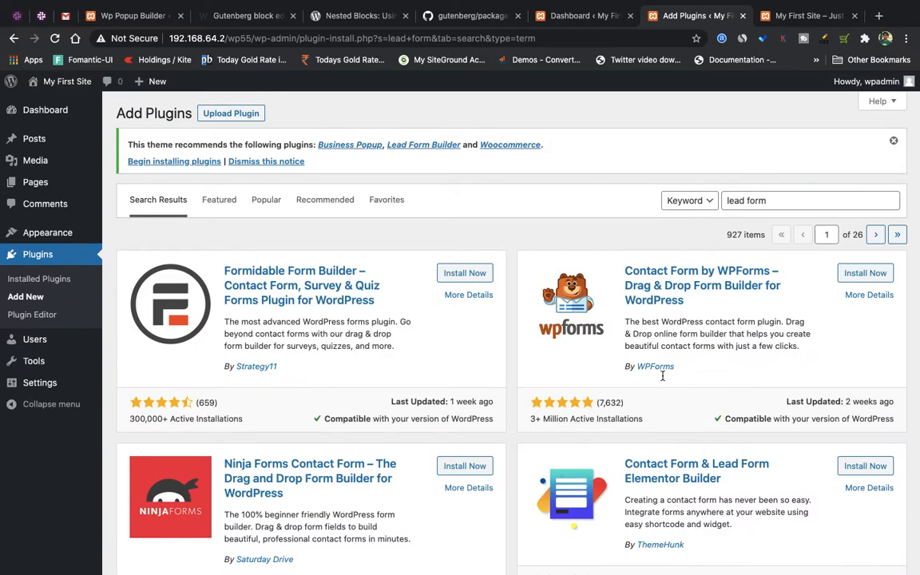
{"action": "scroll", "coordinate": [805, 495], "scroll_direction": "down", "scroll_amount": 3}
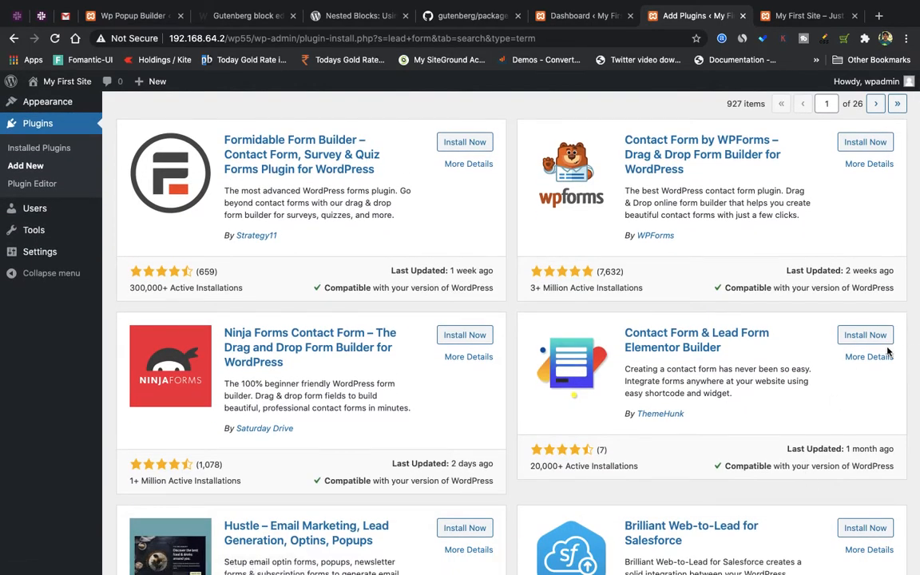
{"action": "left_click", "coordinate": [875, 338]}
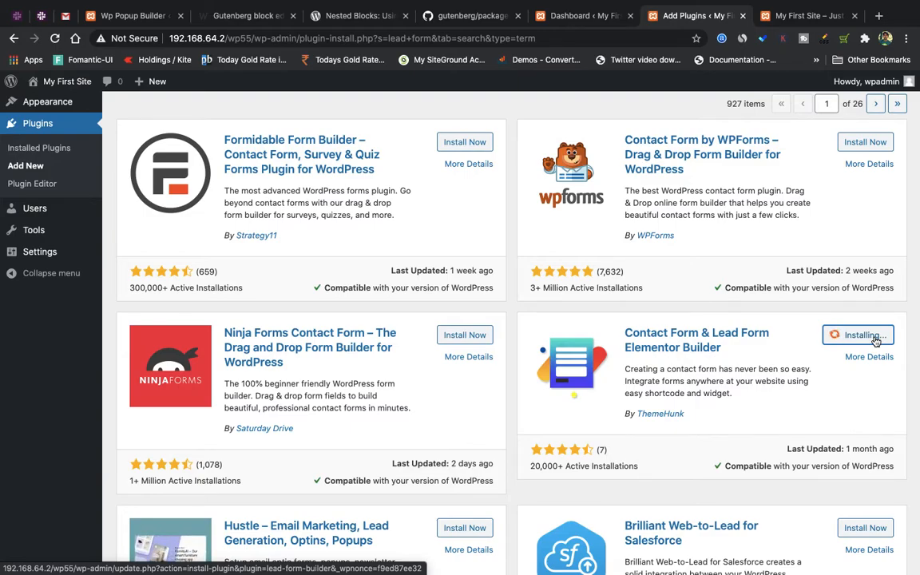
{"action": "left_click", "coordinate": [805, 18]}
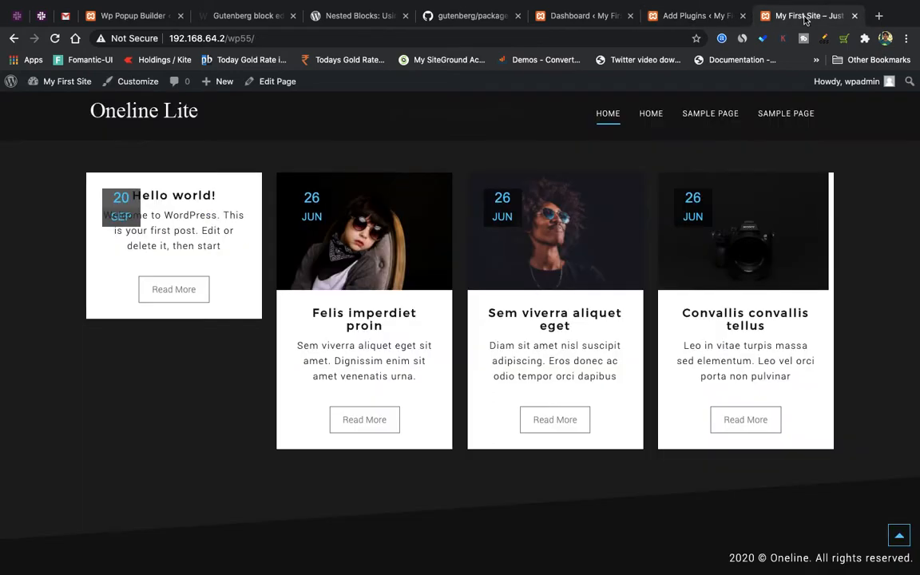
{"action": "left_click", "coordinate": [687, 16]}
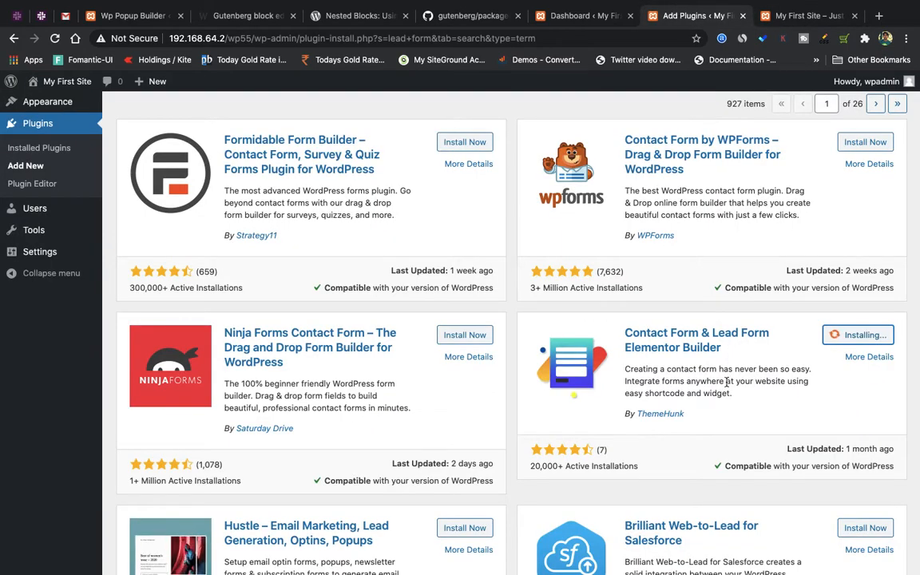
{"action": "scroll", "coordinate": [726, 383], "scroll_direction": "down", "scroll_amount": 3}
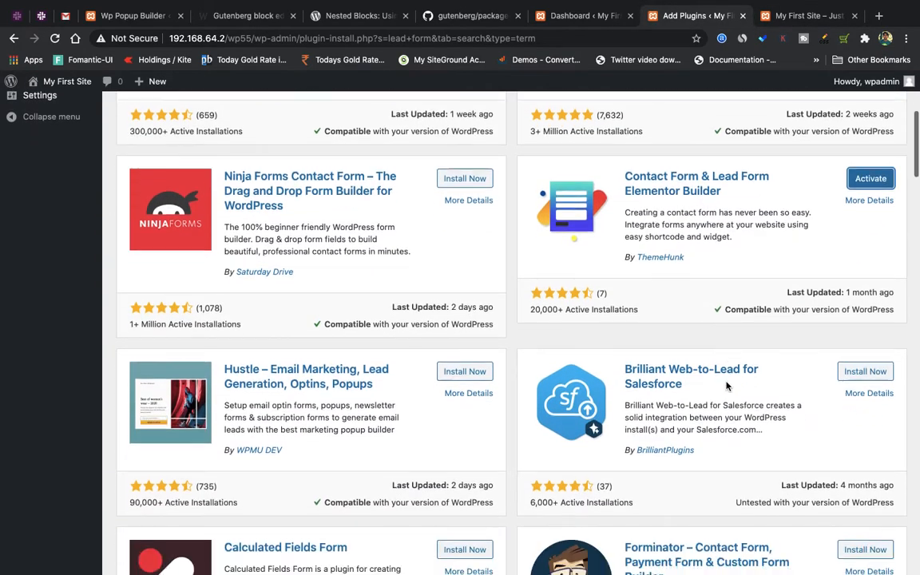
{"action": "scroll", "coordinate": [727, 386], "scroll_direction": "down", "scroll_amount": 3}
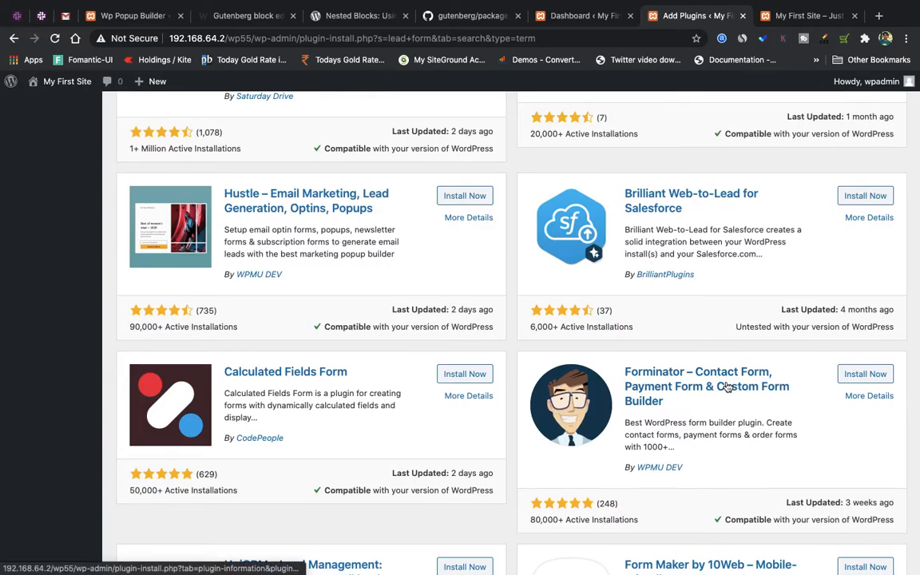
{"action": "scroll", "coordinate": [727, 387], "scroll_direction": "down", "scroll_amount": 5}
{"action": "scroll", "coordinate": [727, 387], "scroll_direction": "up", "scroll_amount": 15}
{"action": "scroll", "coordinate": [727, 387], "scroll_direction": "down", "scroll_amount": 1}
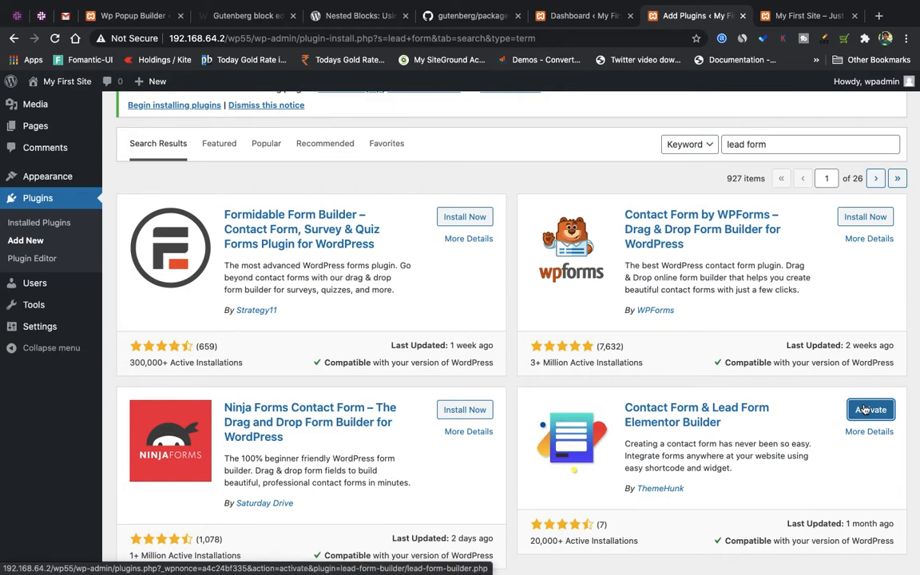
Step: Activate the Contact Form & Lead Form Elementor Builder plugin and look over the site's front page meanwhile
{"action": "left_click", "coordinate": [865, 410]}
{"action": "left_click", "coordinate": [813, 12]}
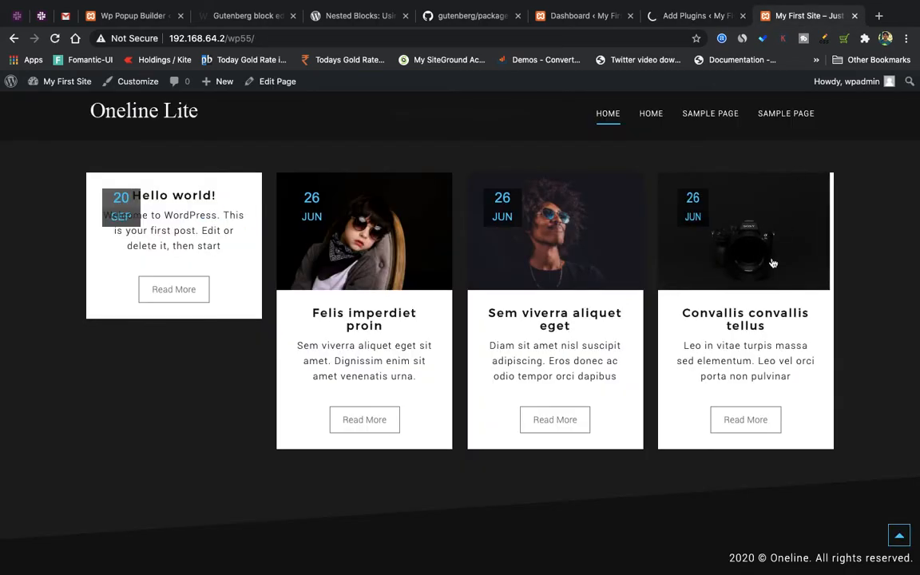
{"action": "scroll", "coordinate": [772, 263], "scroll_direction": "up", "scroll_amount": 15}
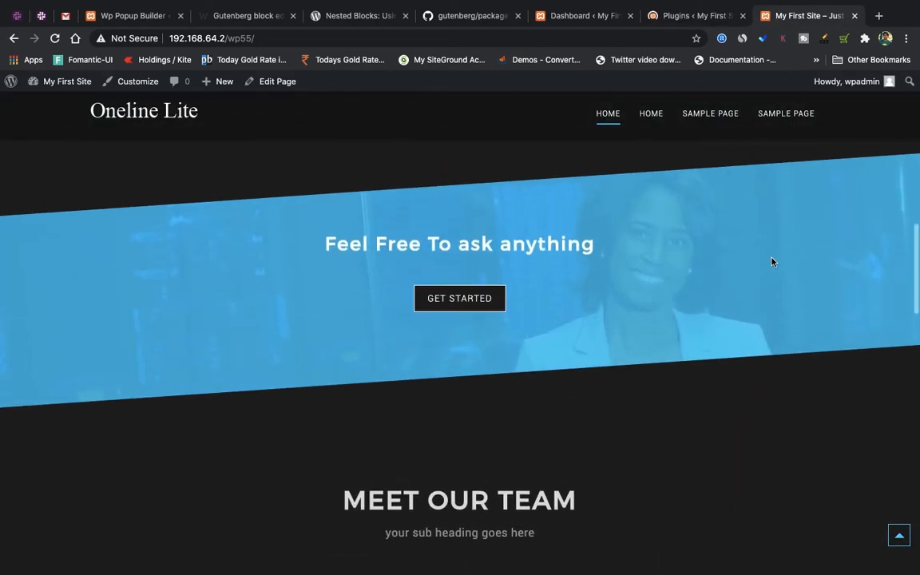
Step: Return to the admin area and open the Lead Form plugin's list of forms
{"action": "left_click", "coordinate": [692, 15]}
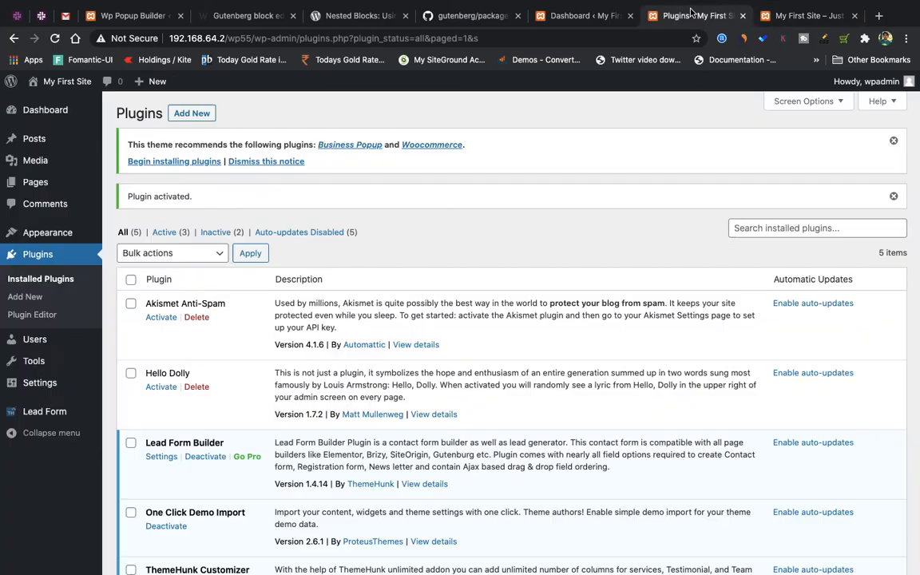
{"action": "left_click", "coordinate": [47, 423]}
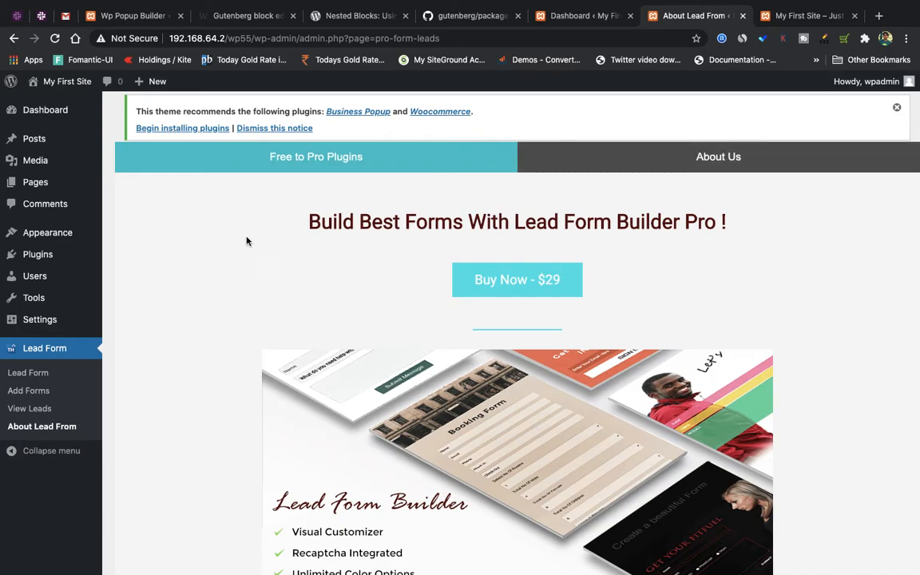
{"action": "left_click", "coordinate": [29, 373]}
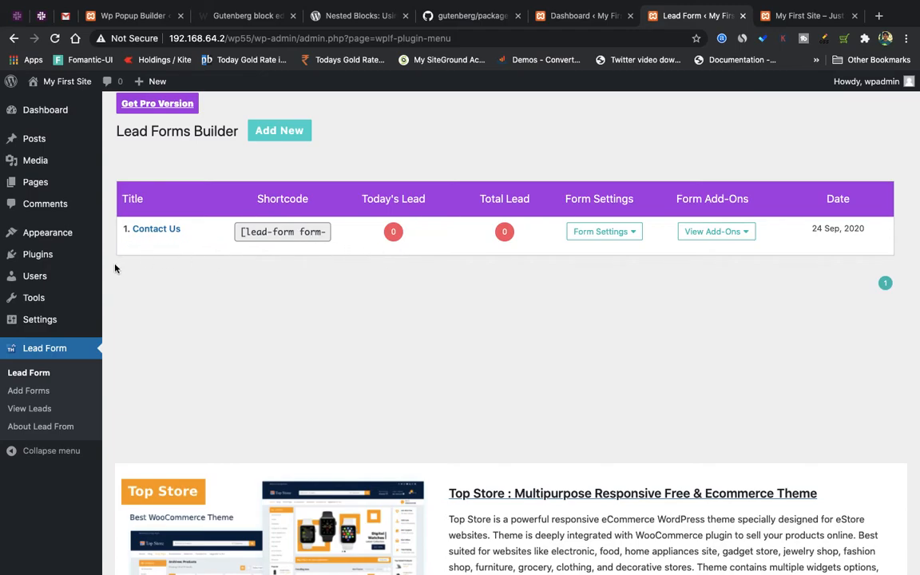
Step: Copy the Contact Us form's shortcode and start a new page titled "Contact"
{"action": "left_click", "coordinate": [312, 231]}
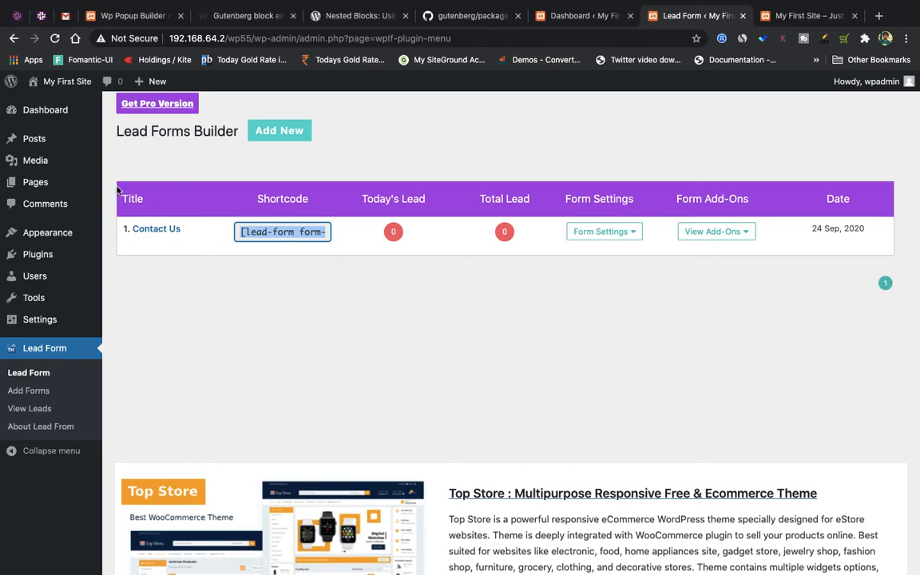
{"action": "mouse_move", "coordinate": [47, 184]}
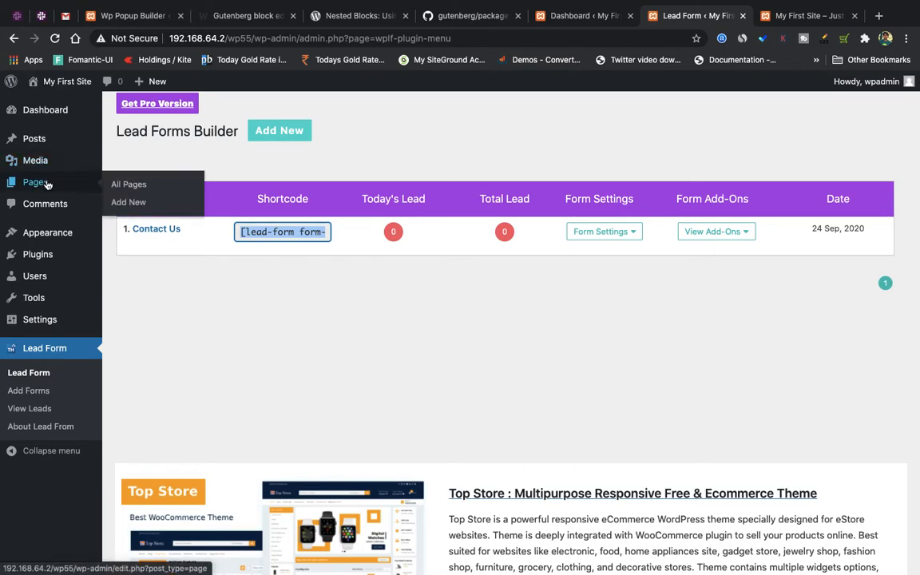
{"action": "left_click", "coordinate": [133, 205]}
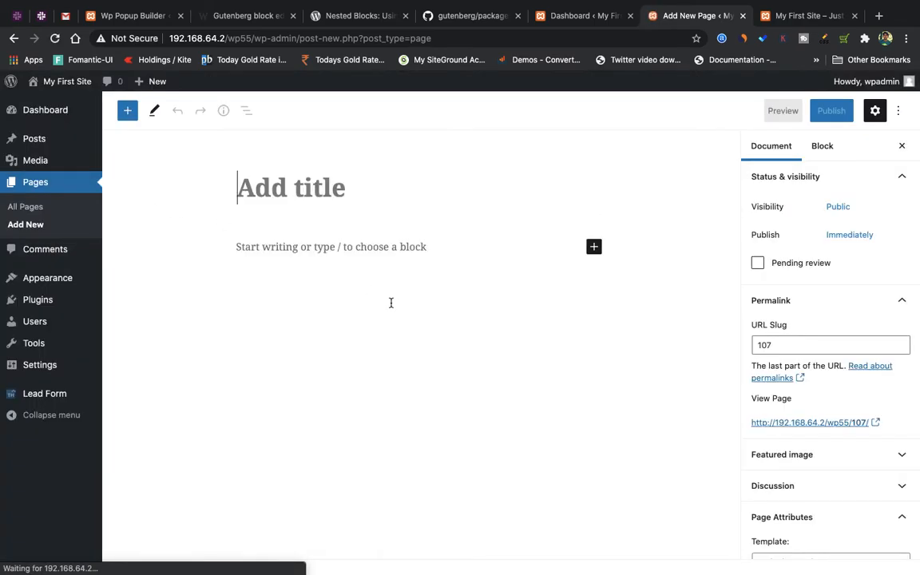
{"action": "type", "text": "Contact"}
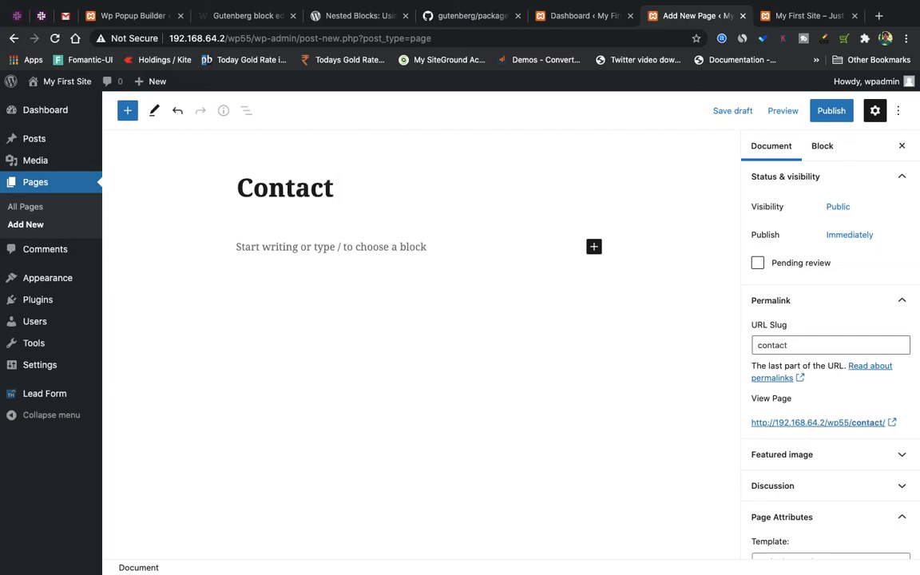
Step: Insert the shortcode [lead-form form-id=1 title=Contact Us] into the page body and publish the page
{"action": "left_click", "coordinate": [393, 246]}
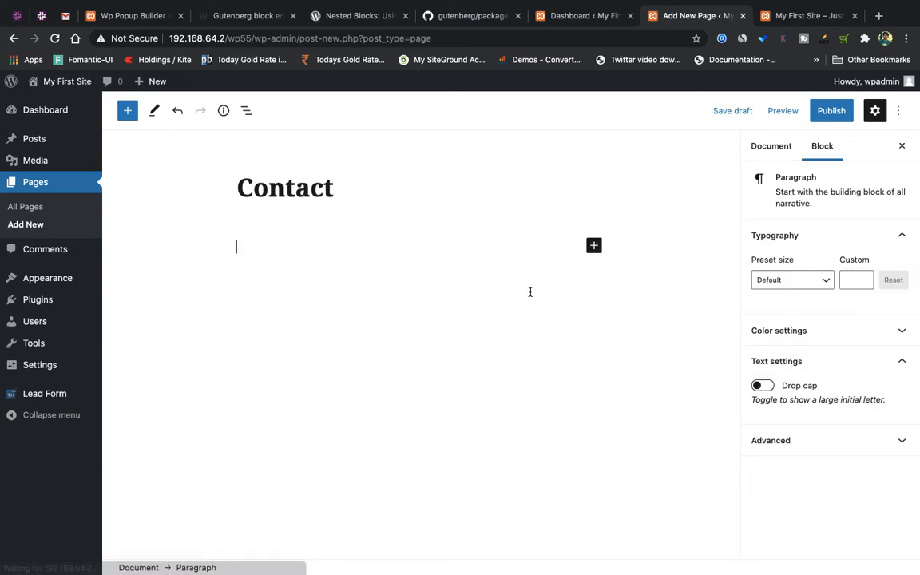
{"action": "type", "text": "[lead-form form-id=1 title=Contact Us]"}
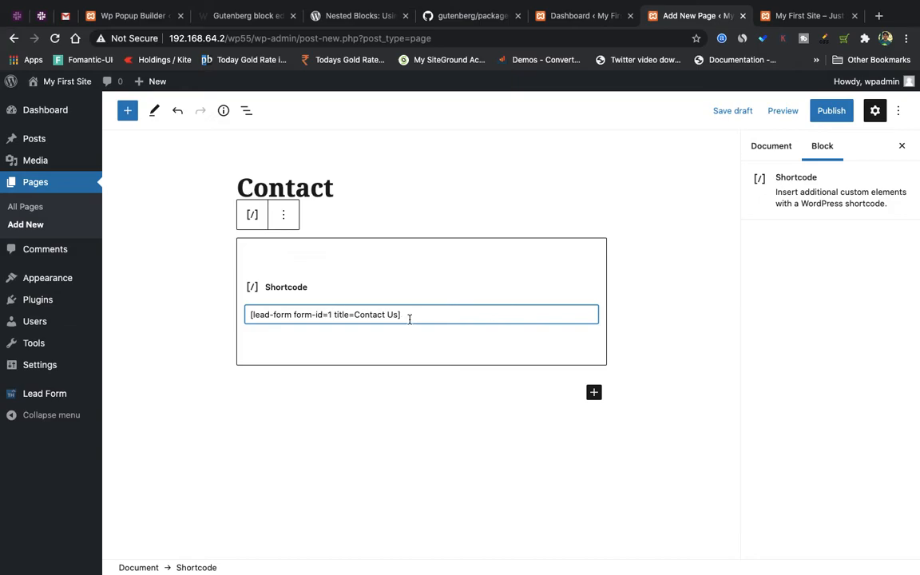
{"action": "left_click", "coordinate": [831, 114]}
{"action": "left_click", "coordinate": [782, 111]}
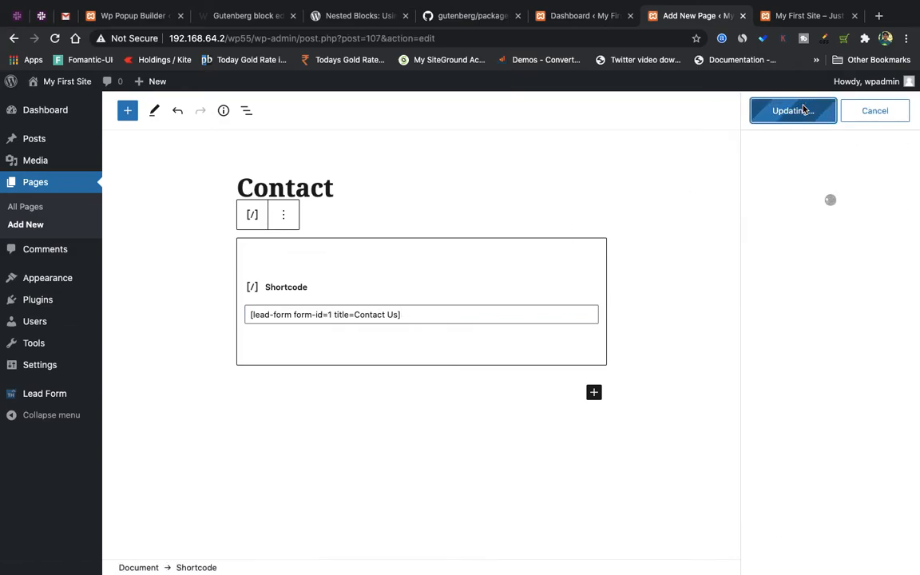
Step: View the published Contact page, close the old front page tab, and check the form's fields
{"action": "left_click", "coordinate": [819, 249]}
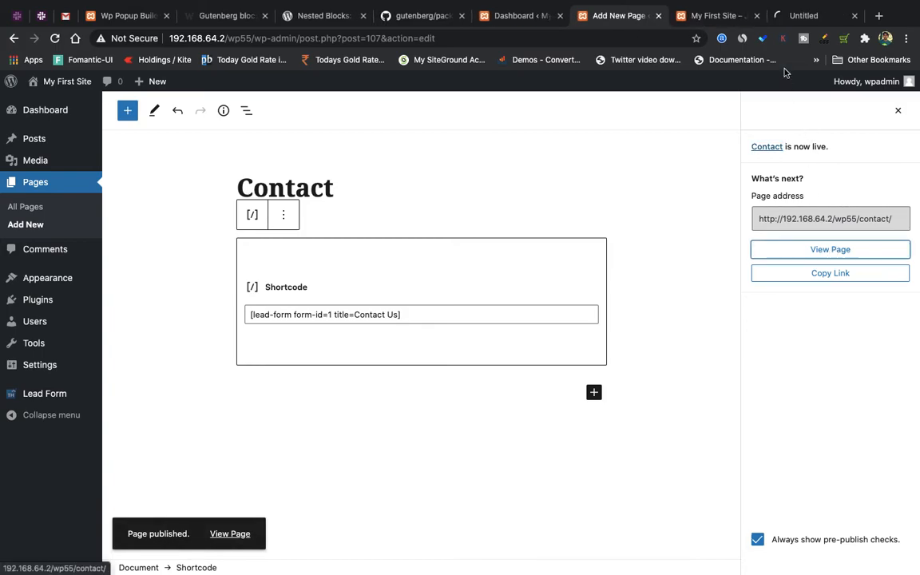
{"action": "left_click", "coordinate": [751, 21]}
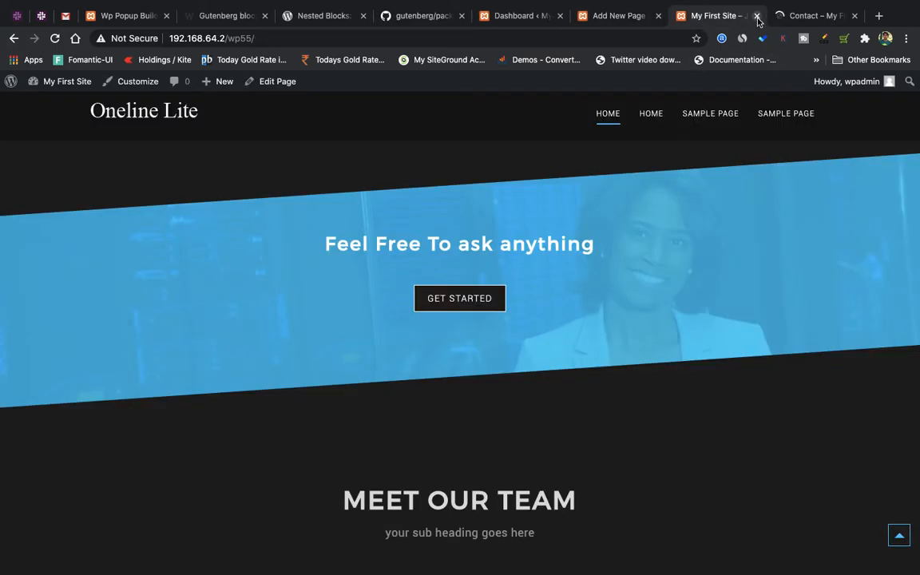
{"action": "left_click", "coordinate": [757, 16]}
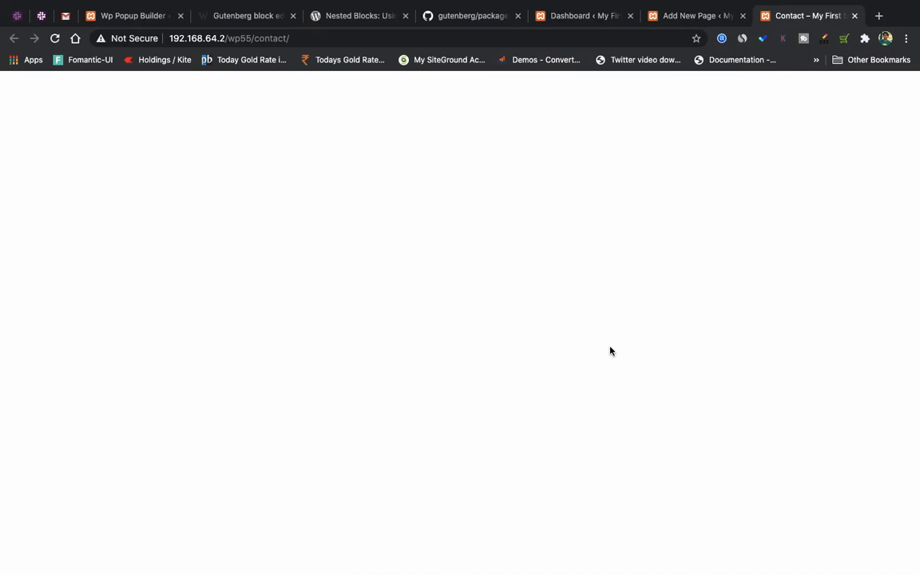
{"action": "scroll", "coordinate": [610, 350], "scroll_direction": "down", "scroll_amount": 6}
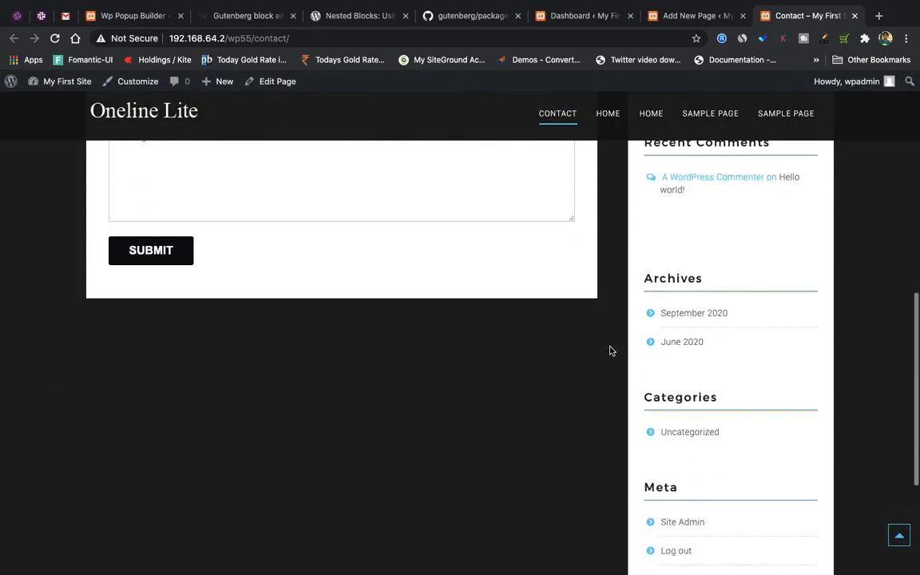
{"action": "scroll", "coordinate": [396, 403], "scroll_direction": "up", "scroll_amount": 5}
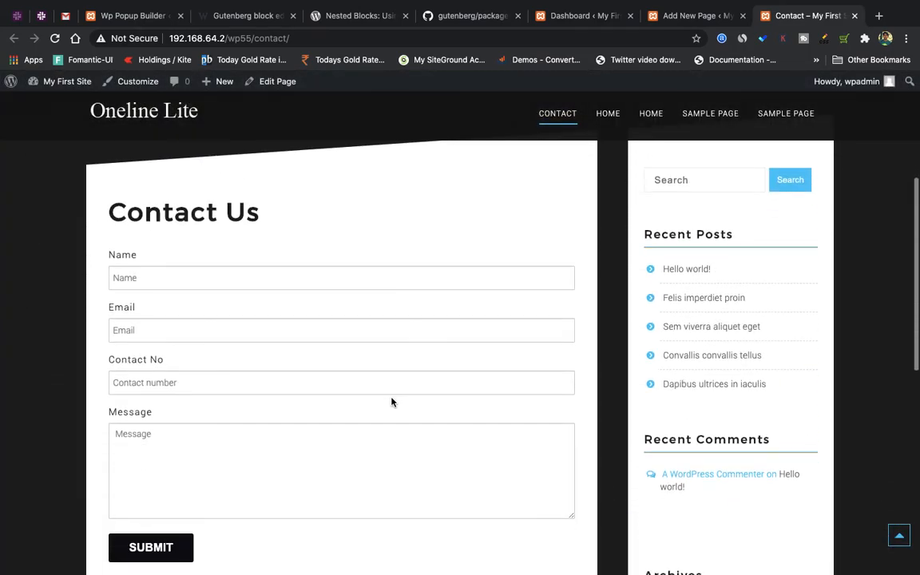
{"action": "left_click", "coordinate": [241, 386]}
{"action": "left_click", "coordinate": [283, 454]}
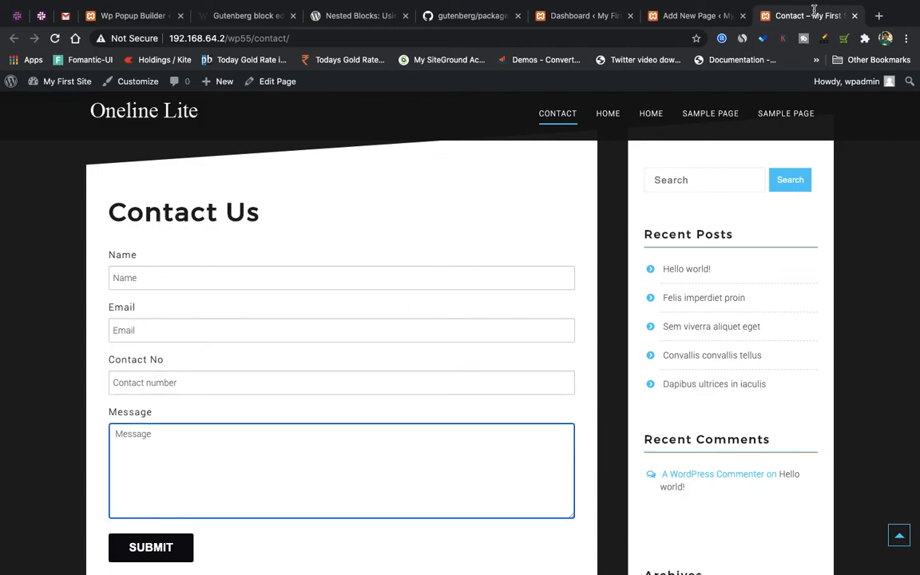
Step: Open the Contact Us form for editing in Lead Form, remove its Message field and update the form
{"action": "left_click", "coordinate": [715, 25]}
{"action": "mouse_move", "coordinate": [32, 393]}
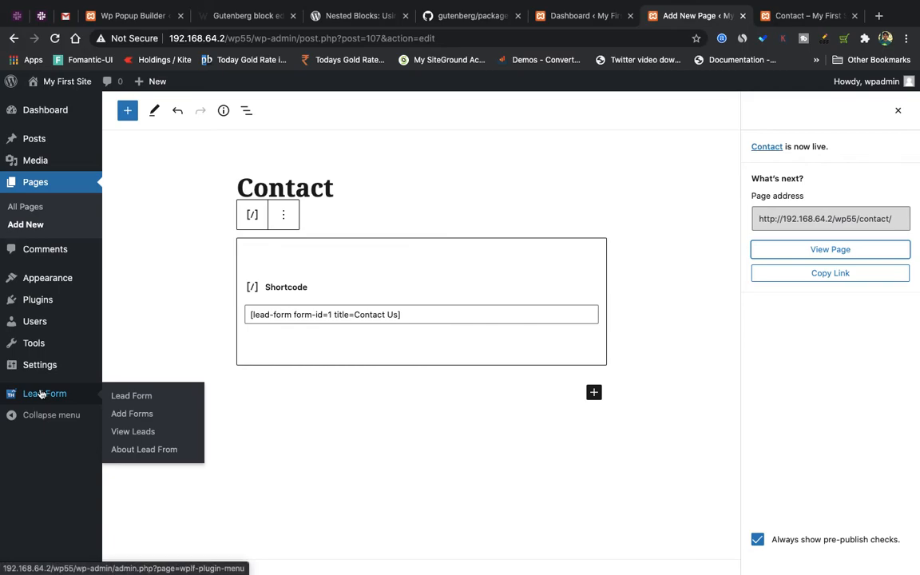
{"action": "left_click", "coordinate": [140, 405]}
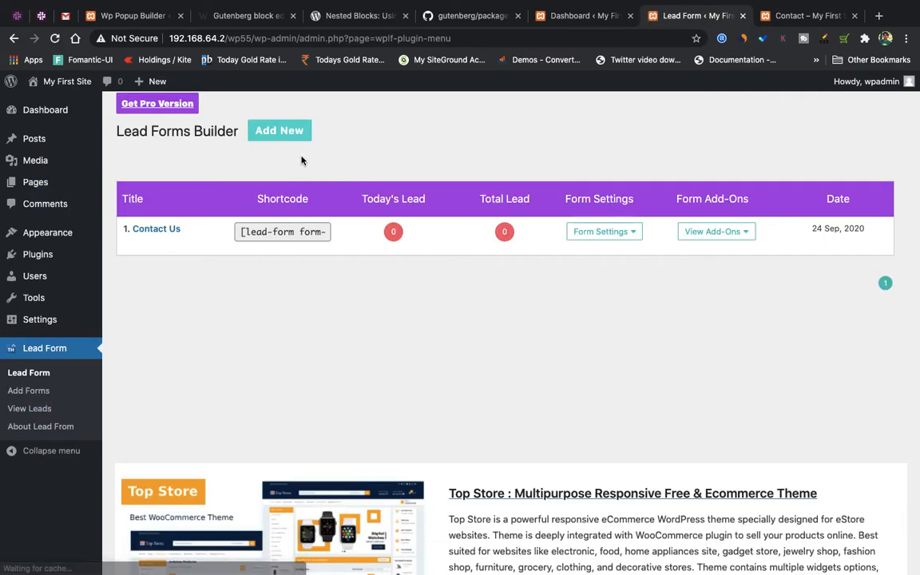
{"action": "mouse_move", "coordinate": [169, 250]}
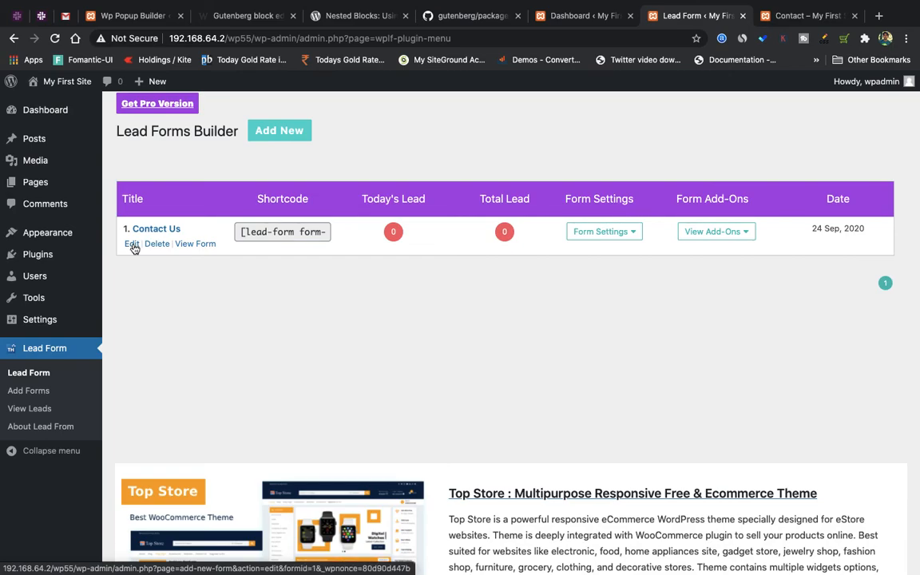
{"action": "left_click", "coordinate": [133, 244]}
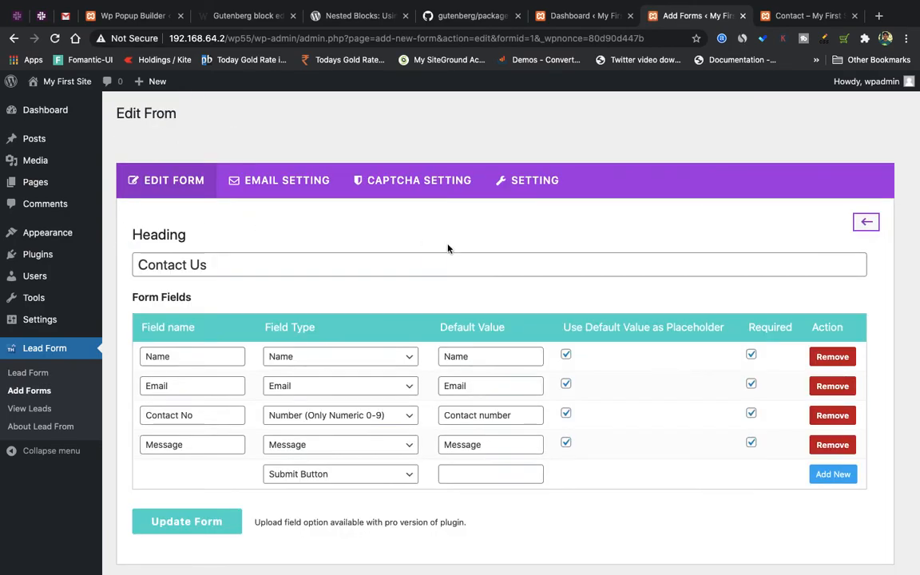
{"action": "scroll", "coordinate": [447, 249], "scroll_direction": "down", "scroll_amount": 1}
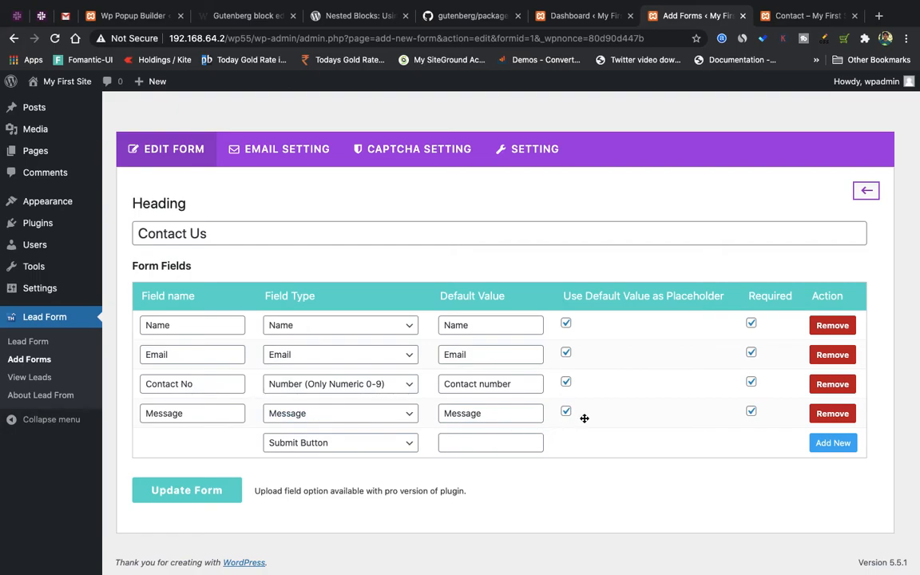
{"action": "left_click", "coordinate": [835, 418]}
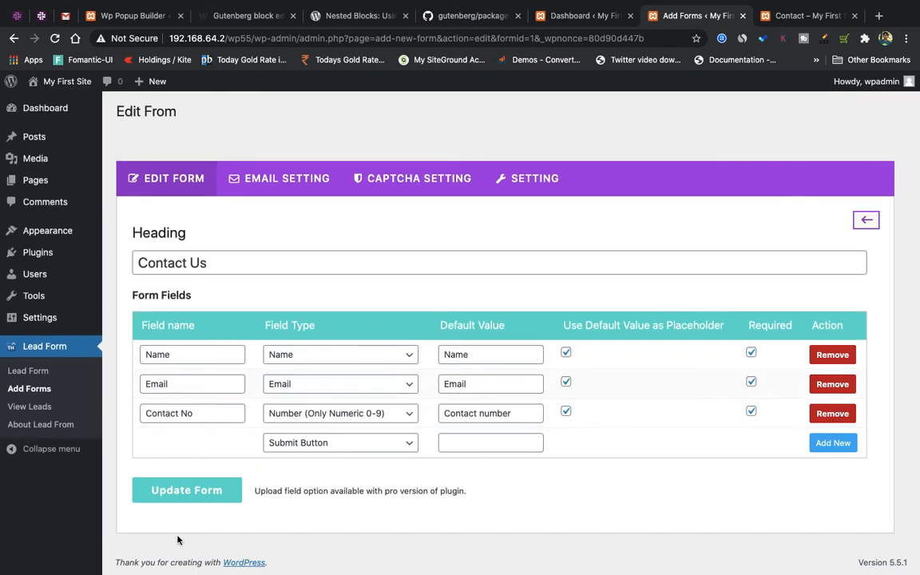
{"action": "left_click", "coordinate": [187, 490]}
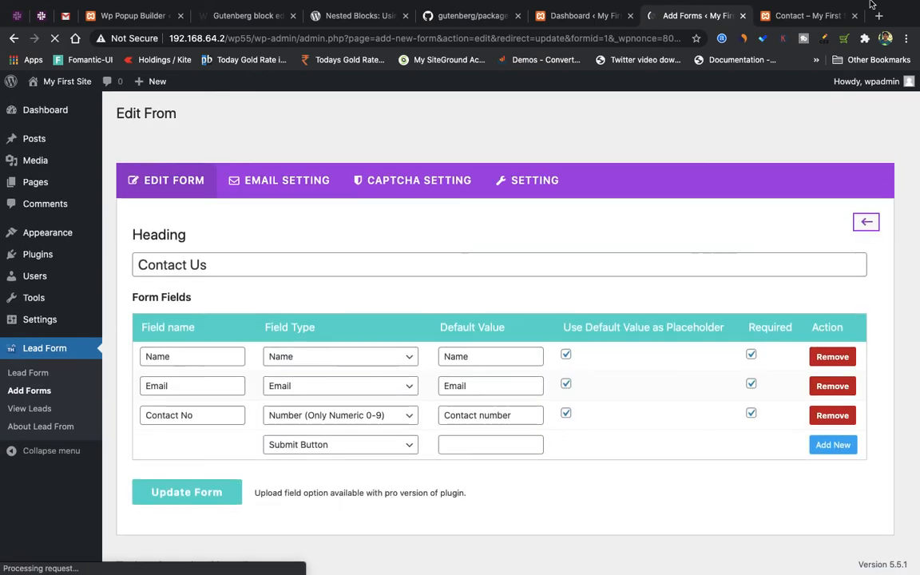
Step: Reload the live Contact page and check the updated form
{"action": "key", "text": "ctrl+Tab"}
{"action": "key", "text": "super+r"}
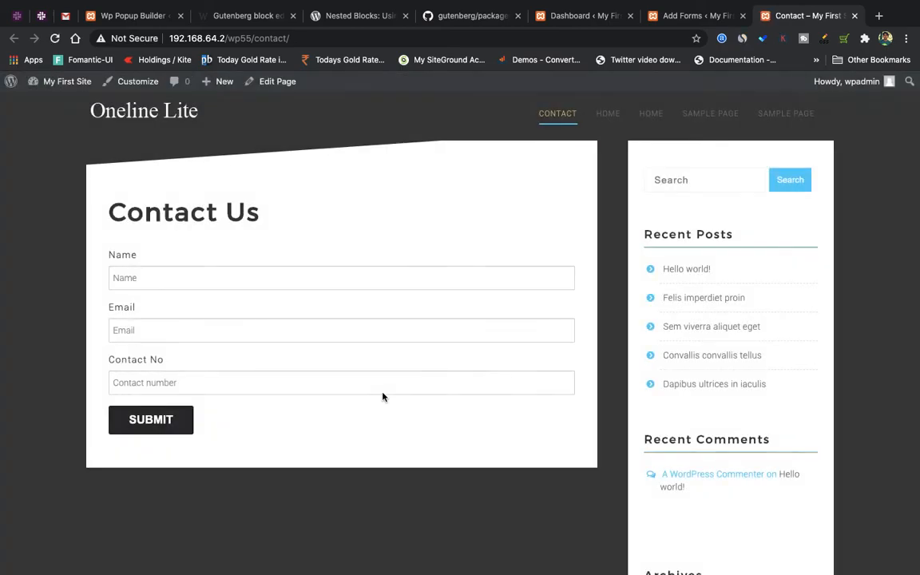
{"action": "scroll", "coordinate": [383, 397], "scroll_direction": "down", "scroll_amount": 3}
{"action": "scroll", "coordinate": [383, 396], "scroll_direction": "up", "scroll_amount": 6}
{"action": "scroll", "coordinate": [561, 345], "scroll_direction": "down", "scroll_amount": 5}
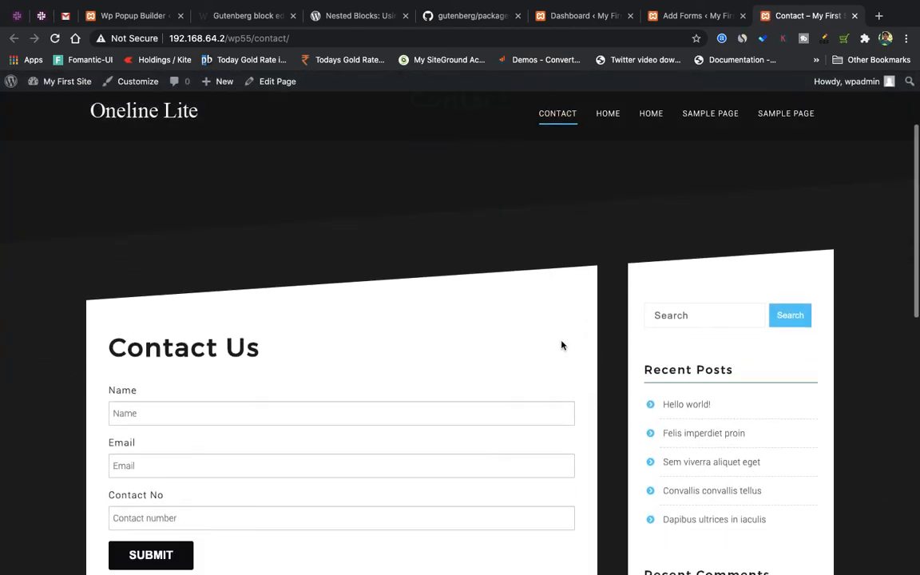
Step: Return to the form editor and look through the form's email notification and lead receiving settings
{"action": "left_click", "coordinate": [670, 22]}
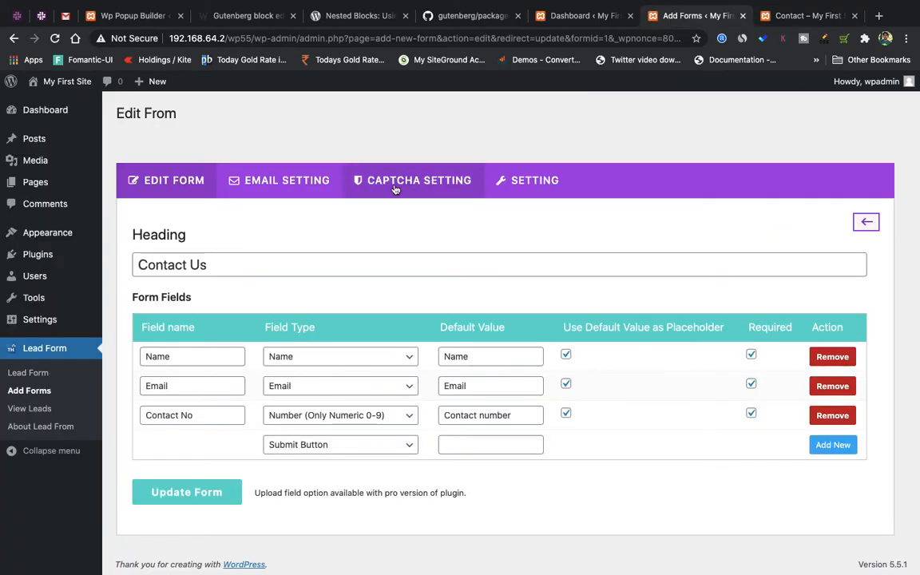
{"action": "left_click", "coordinate": [355, 177]}
{"action": "left_click", "coordinate": [263, 190]}
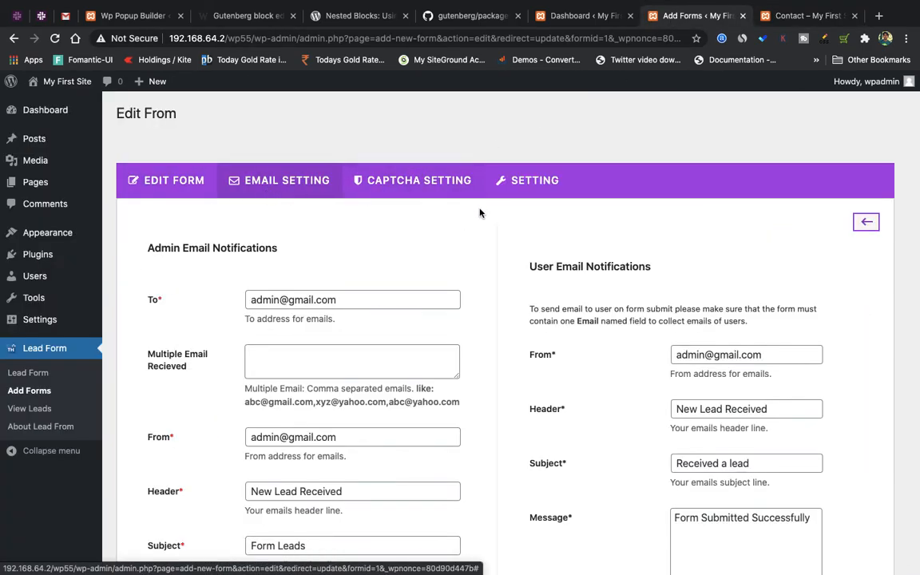
{"action": "scroll", "coordinate": [366, 332], "scroll_direction": "down", "scroll_amount": 5}
{"action": "scroll", "coordinate": [366, 334], "scroll_direction": "up", "scroll_amount": 5}
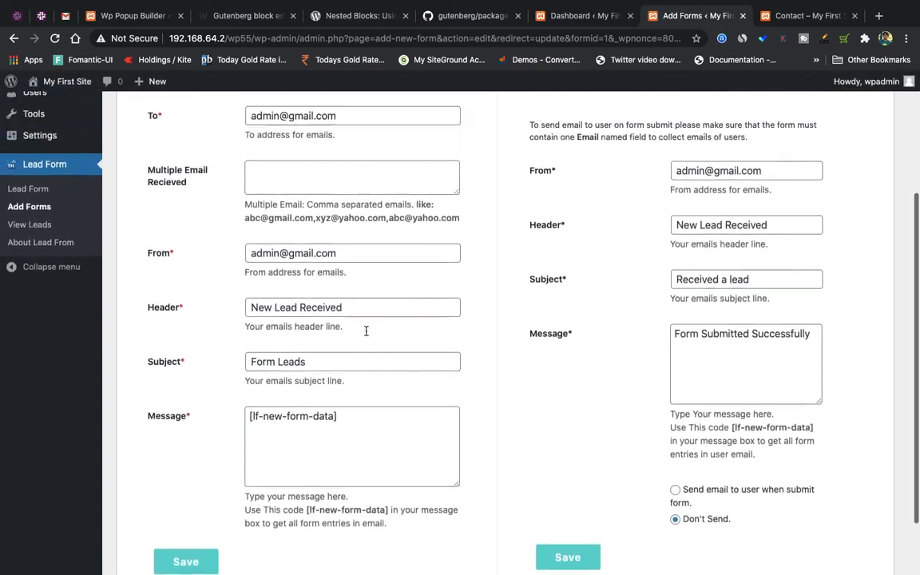
{"action": "left_click", "coordinate": [540, 190]}
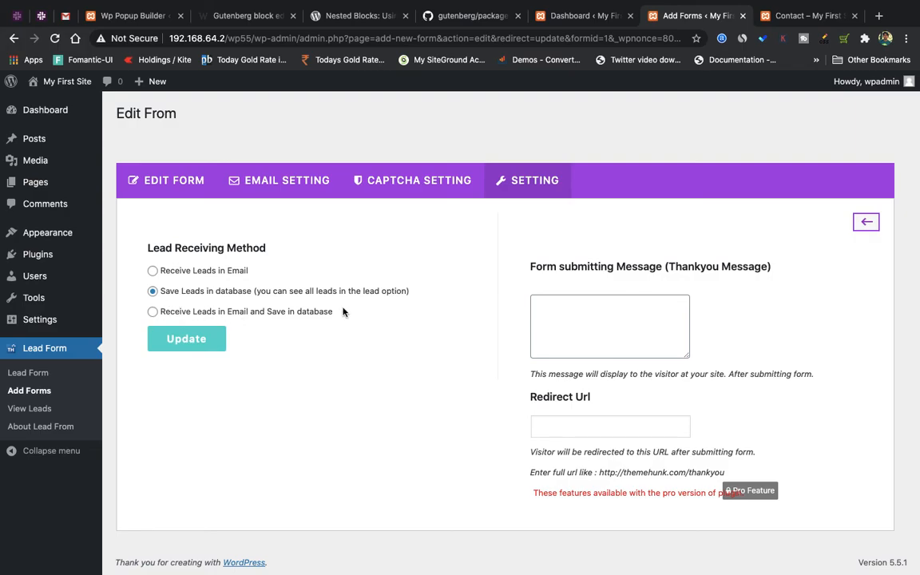
Step: Look at the live Contact page once more and go back to the admin dashboard
{"action": "left_click", "coordinate": [807, 13]}
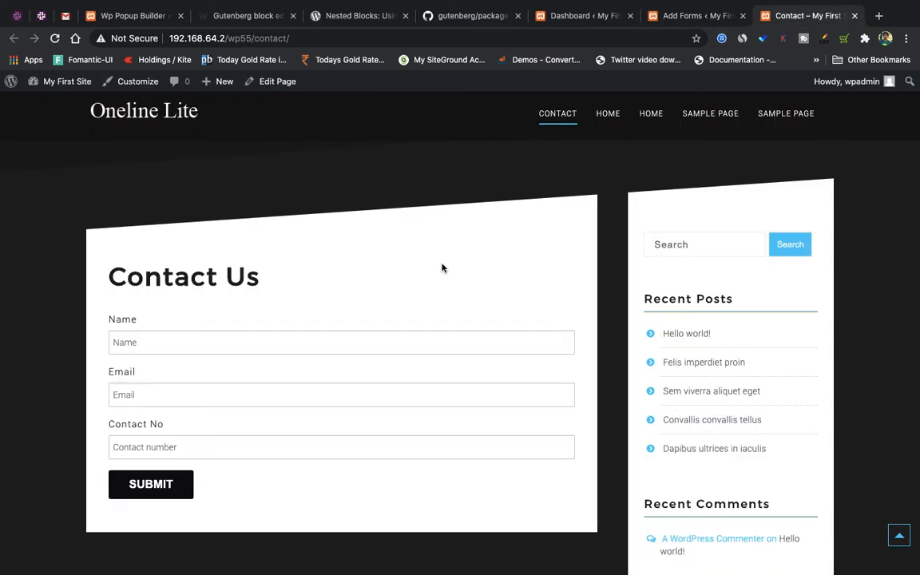
{"action": "left_click", "coordinate": [678, 17]}
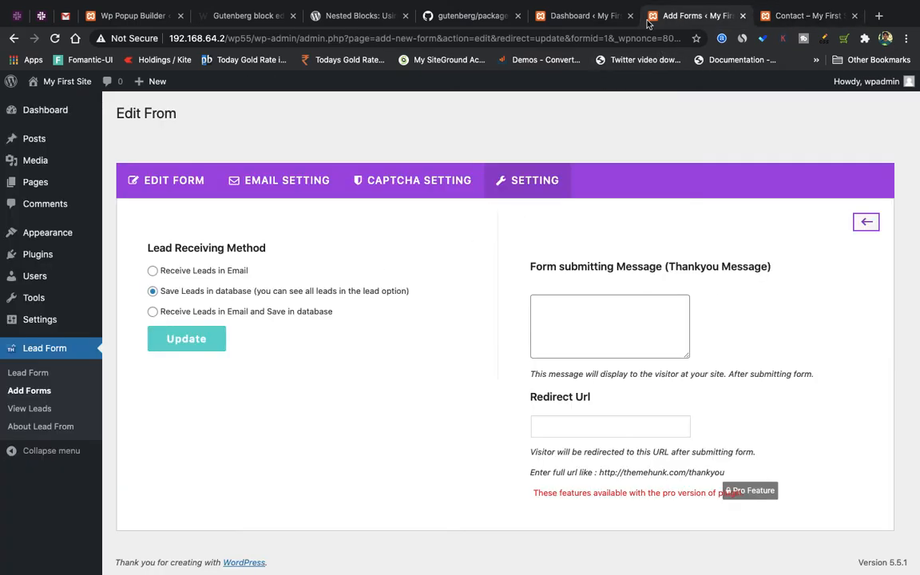
{"action": "left_click", "coordinate": [600, 18]}
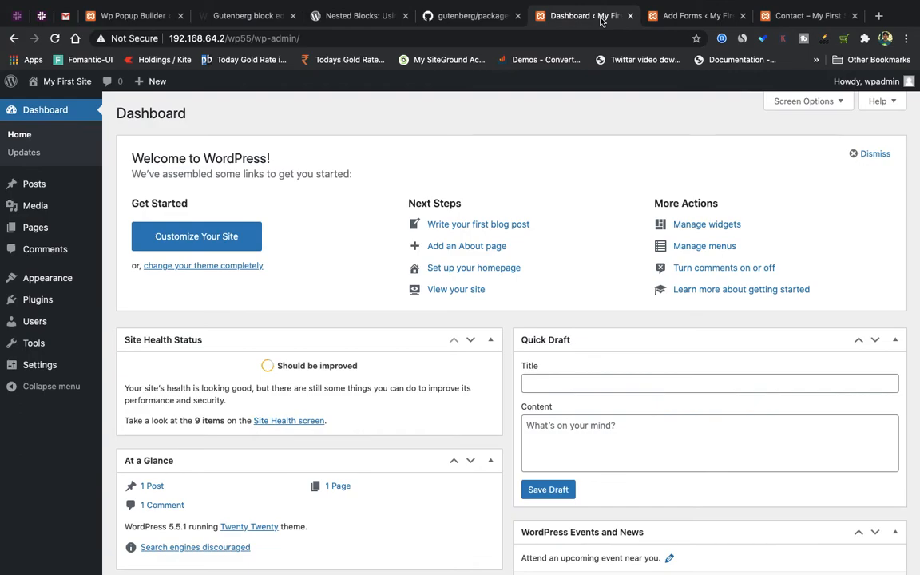
Step: Switch to the desktop and close the Finder window showing the wp55 folder
{"action": "key", "text": "ctrl+Right"}
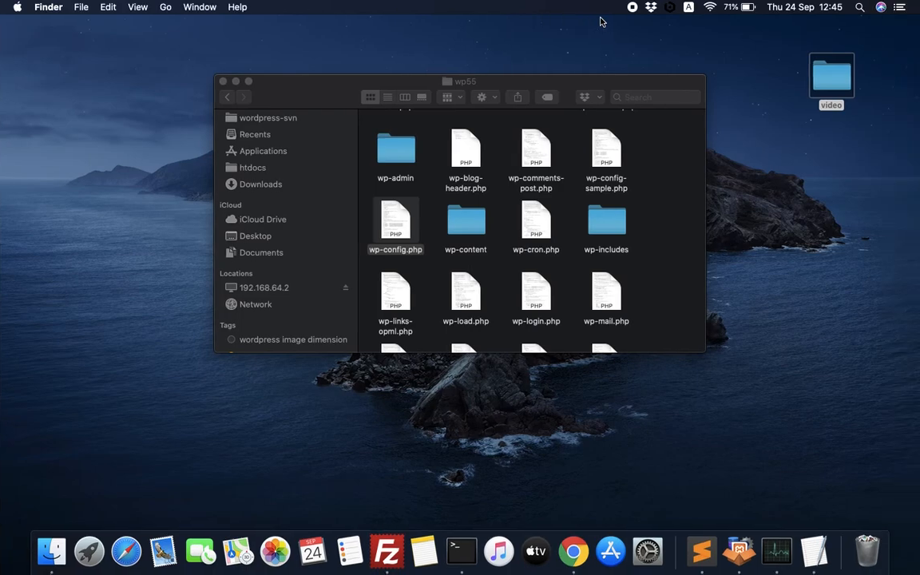
{"action": "left_click", "coordinate": [223, 80]}
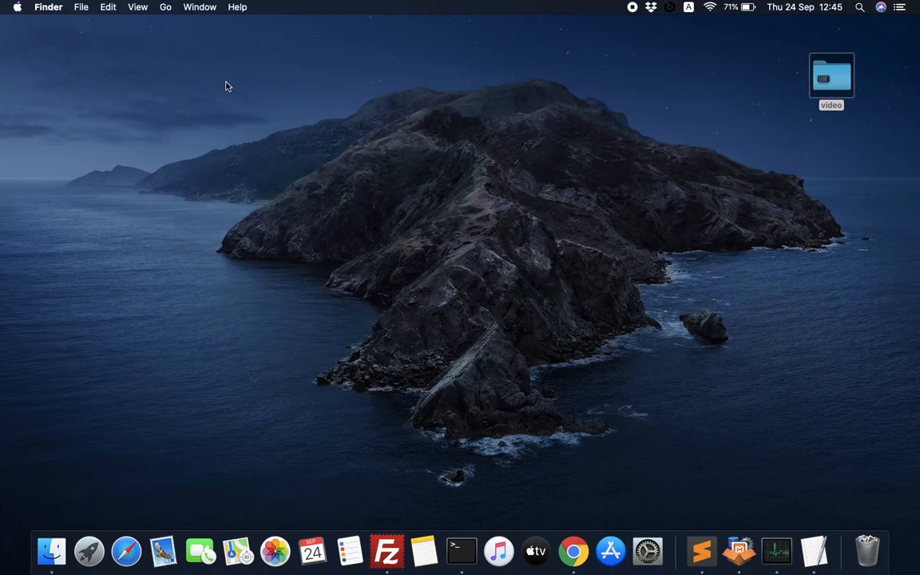